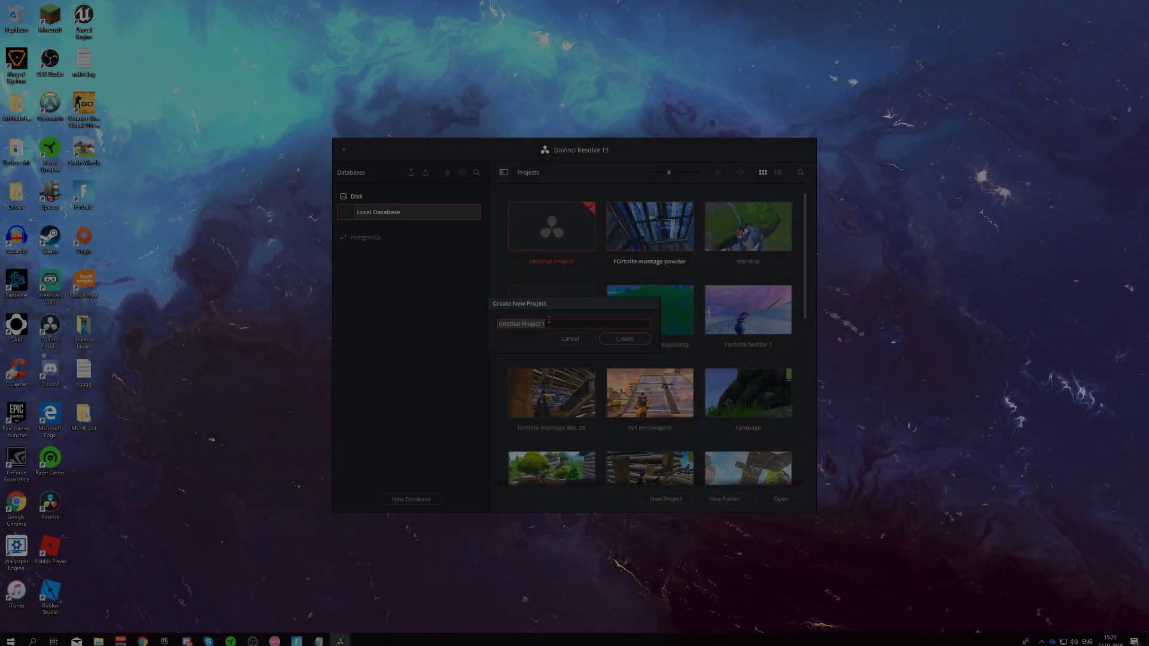
Name the new project 'Fortnite montage test' and create it.
text(Fortnite mota)
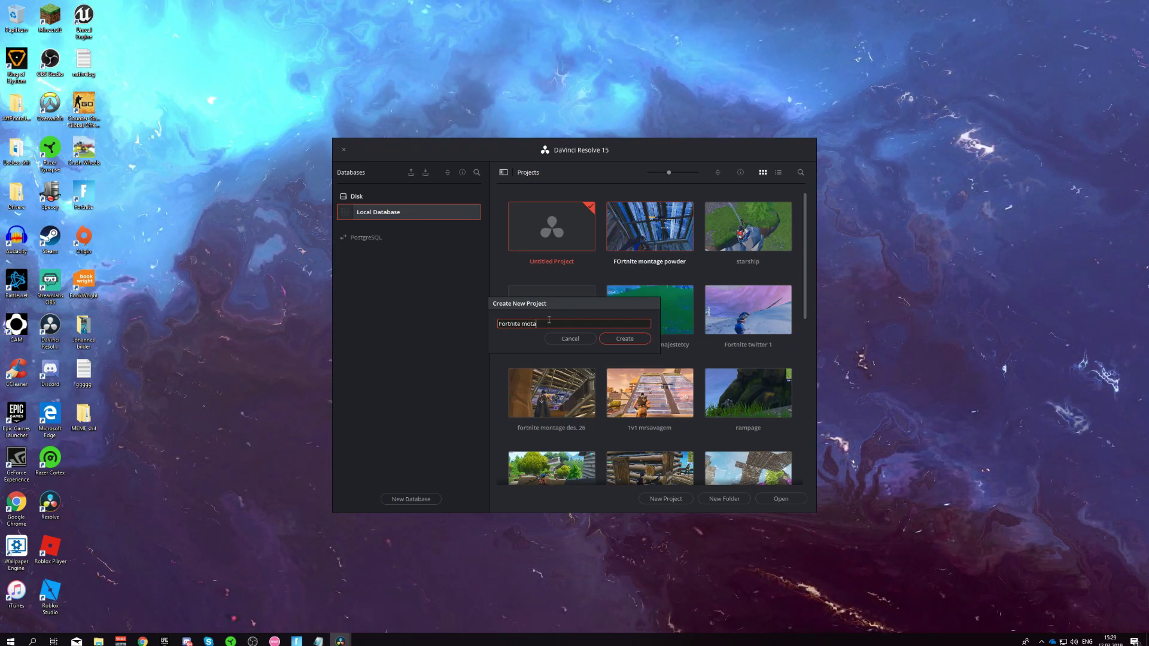
key(BackSpace)
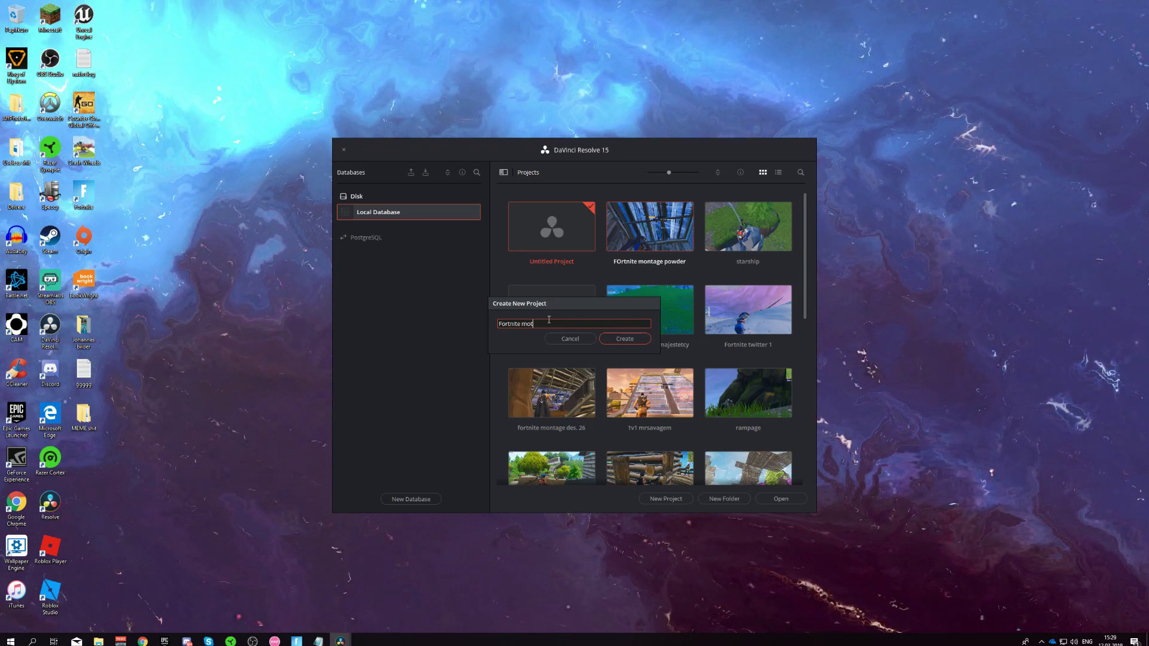
text(ntage)
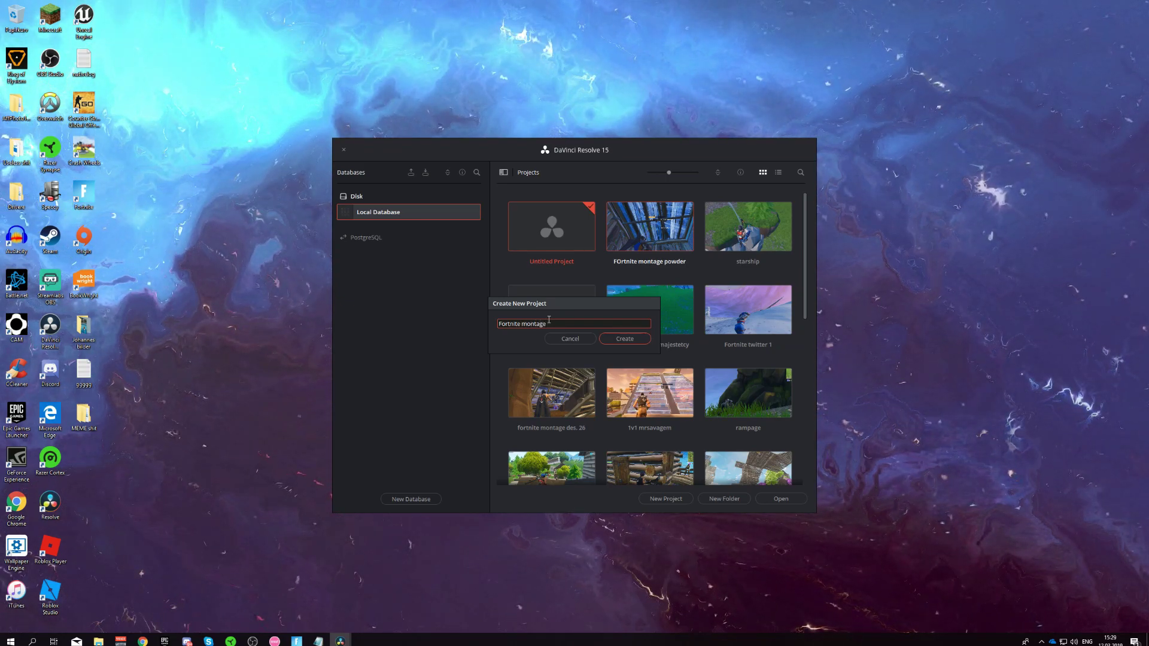
text( de)
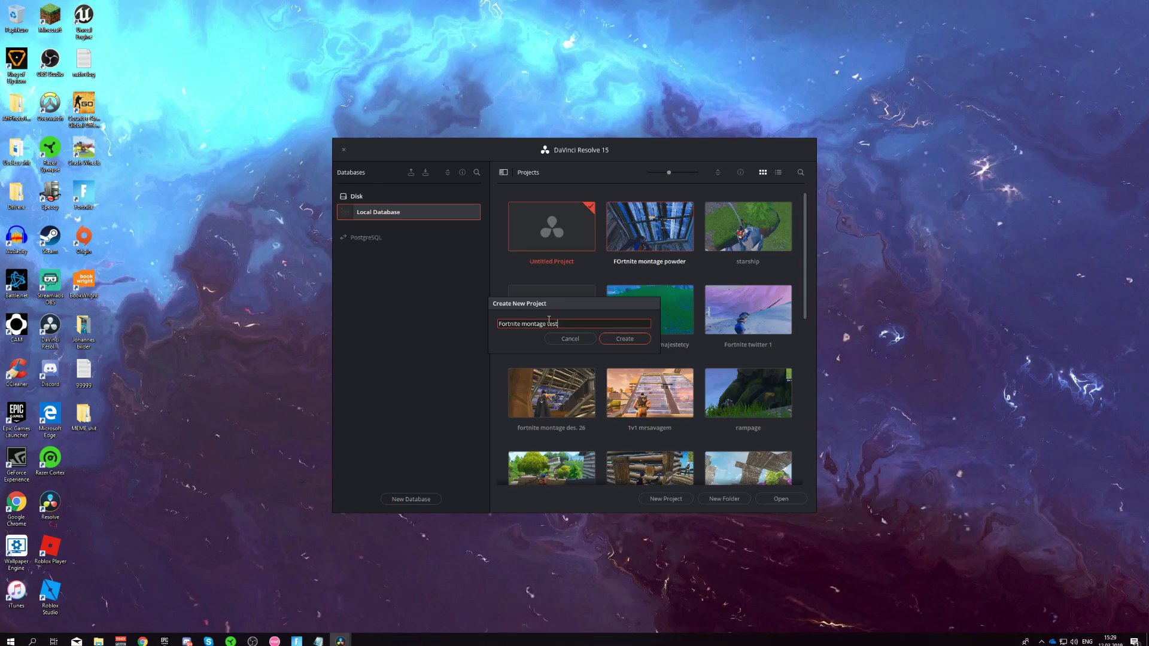
key(Return)
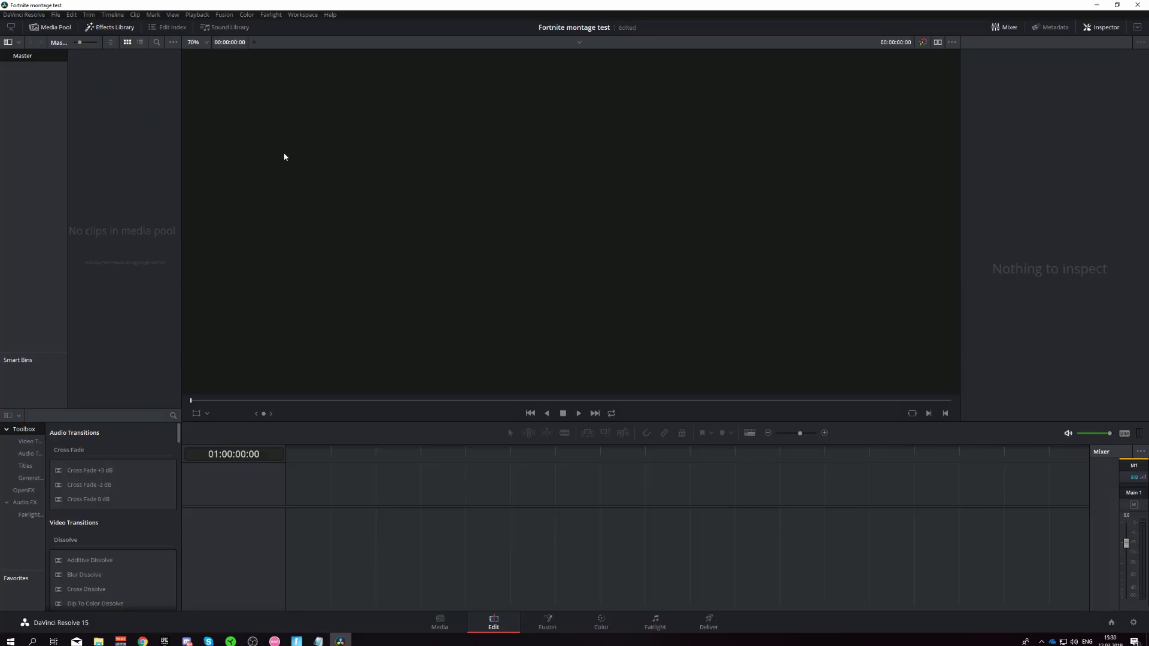
Set timeline and playback frame rates to 60 and the video format to HD 1080p 60, then save.
click(55, 16)
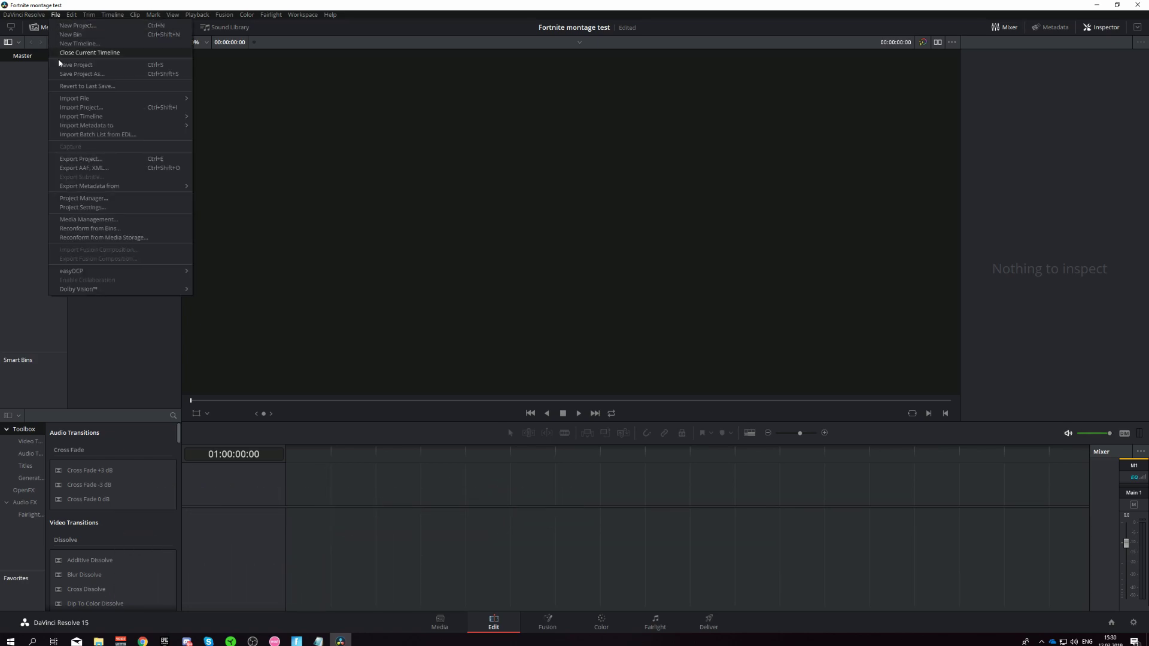
click(83, 207)
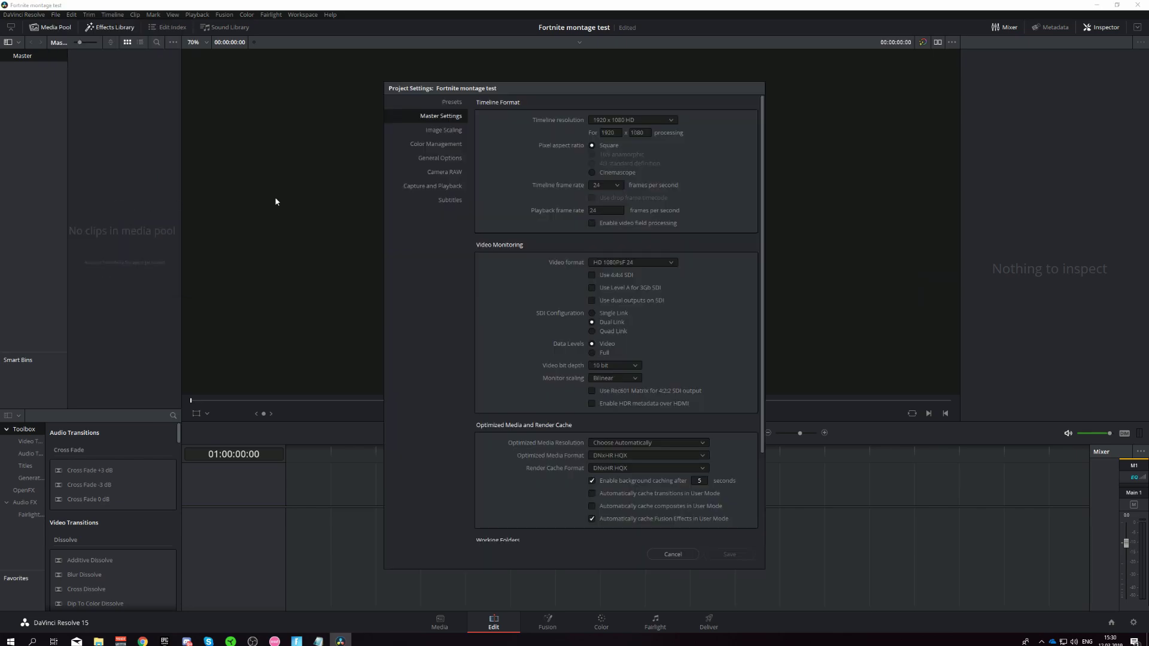
click(627, 134)
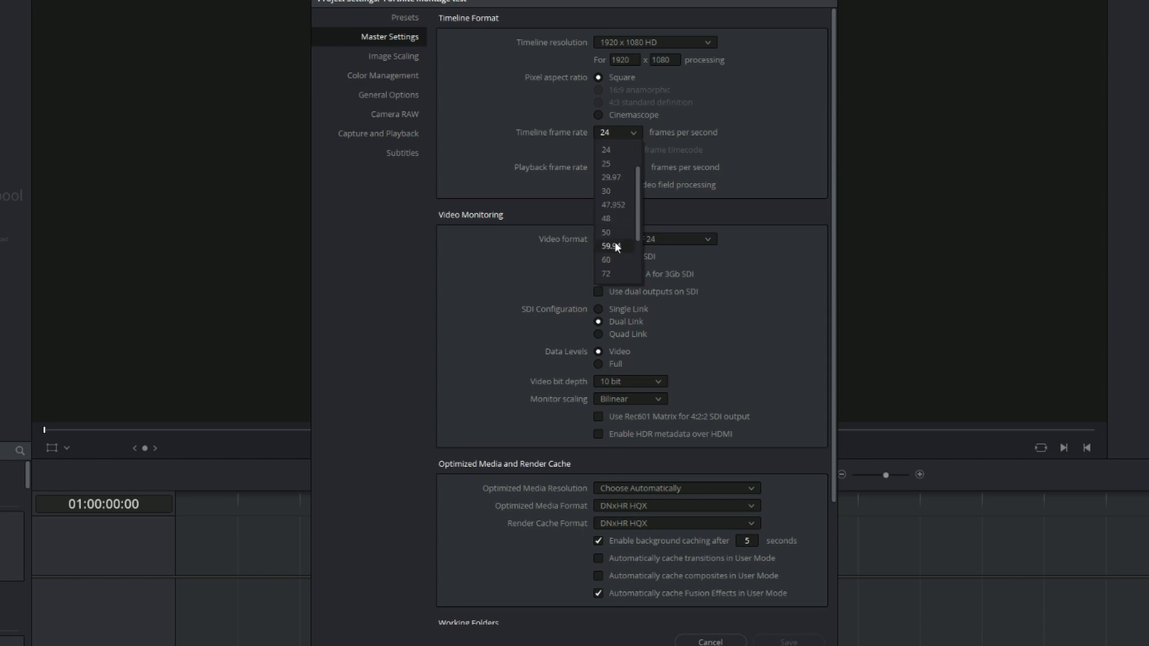
click(615, 261)
click(627, 168)
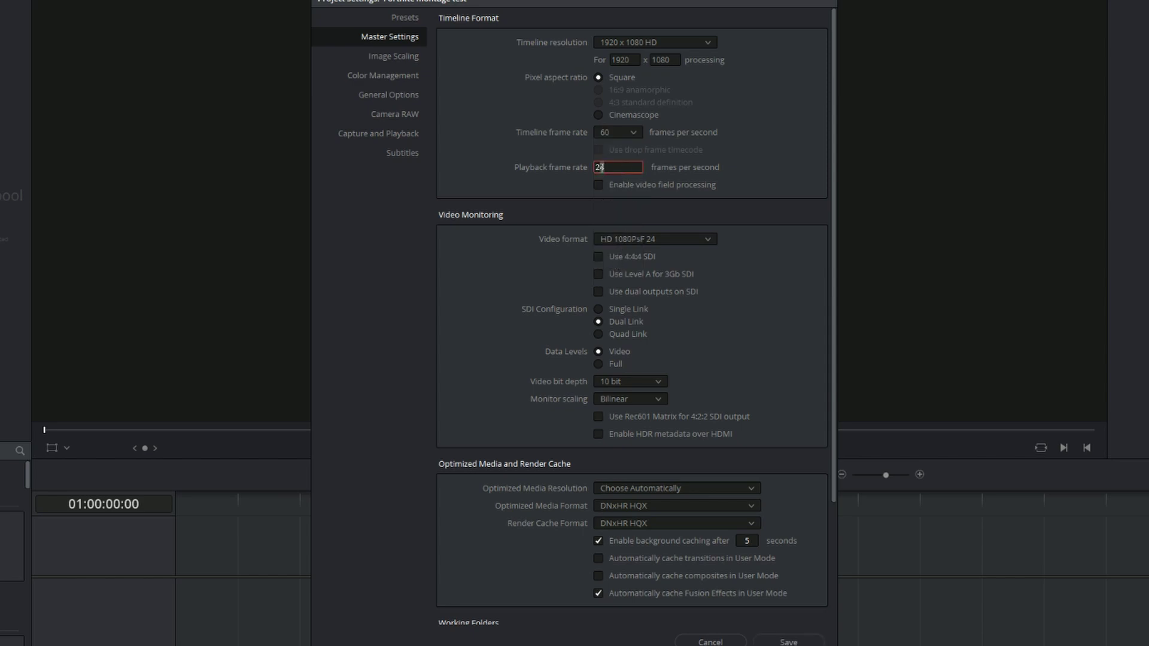
text(60)
click(675, 239)
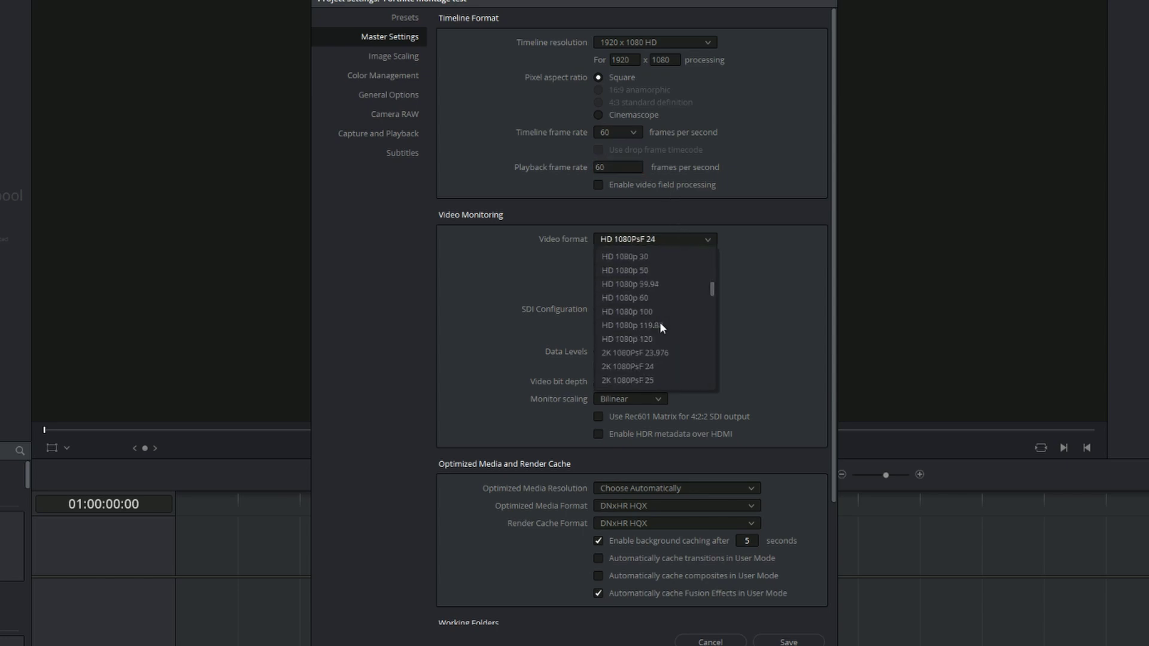
click(660, 296)
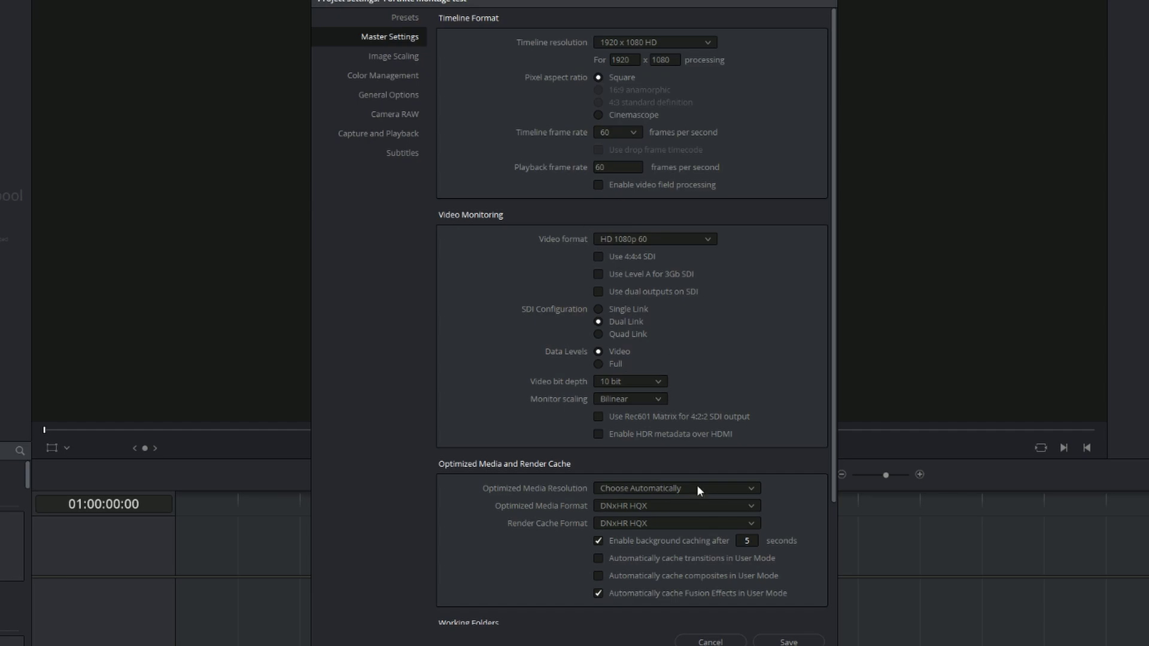
click(772, 604)
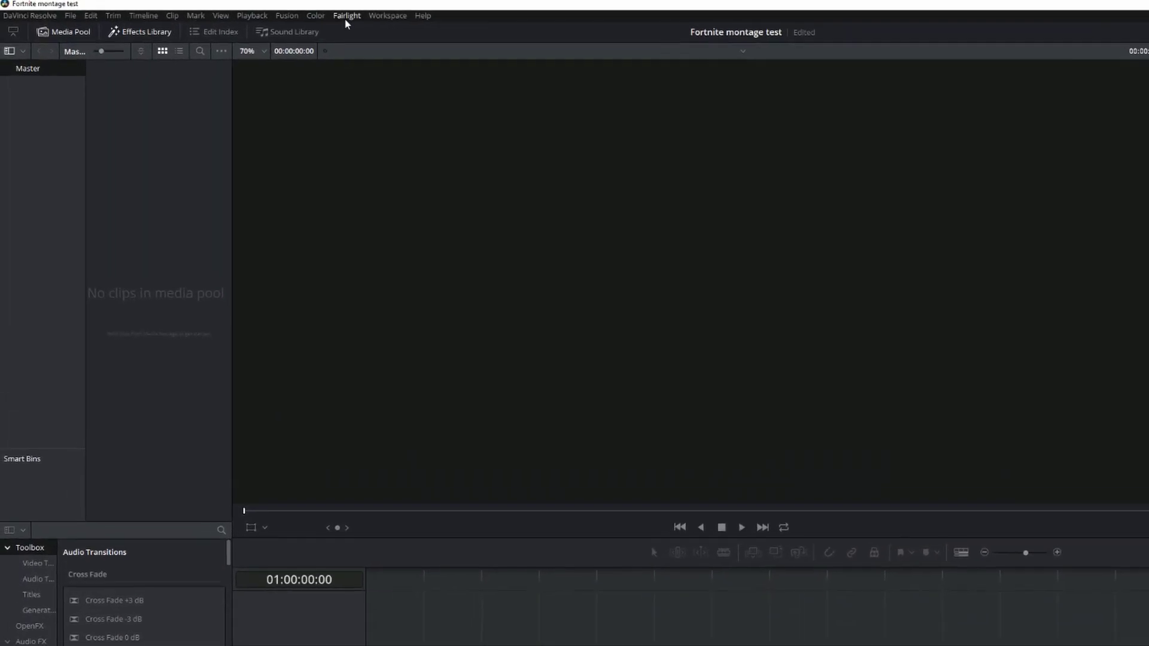
click(301, 13)
mouse_move(455, 44)
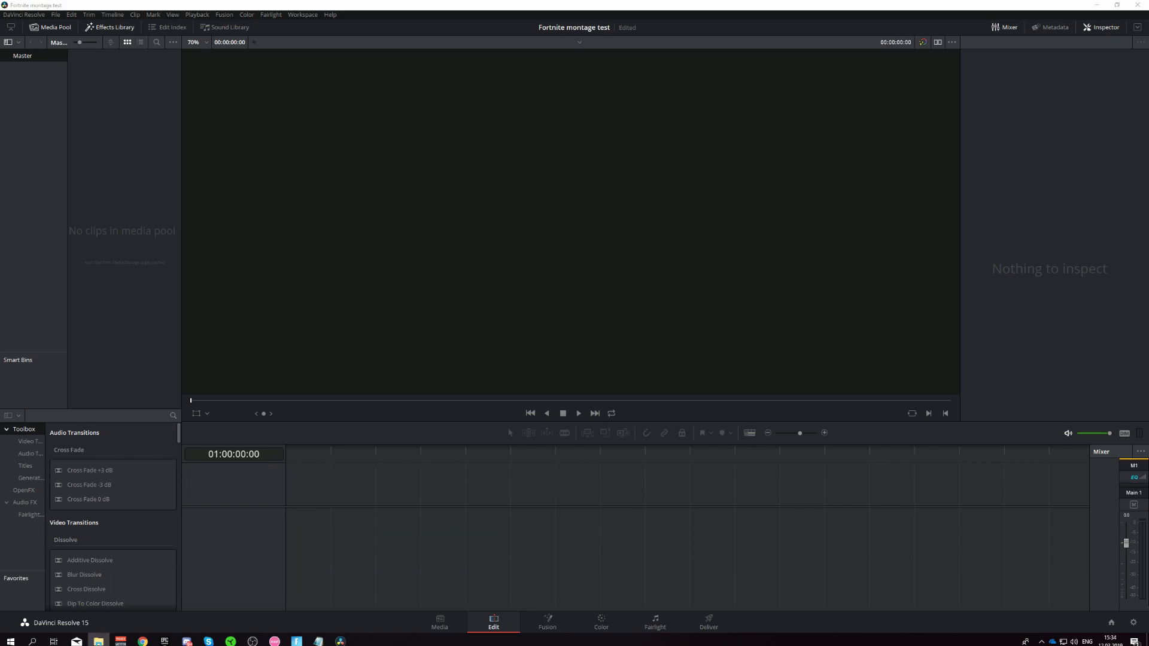
Add the gameplay clip to a new timeline and select it.
drag(135, 468, 291, 520)
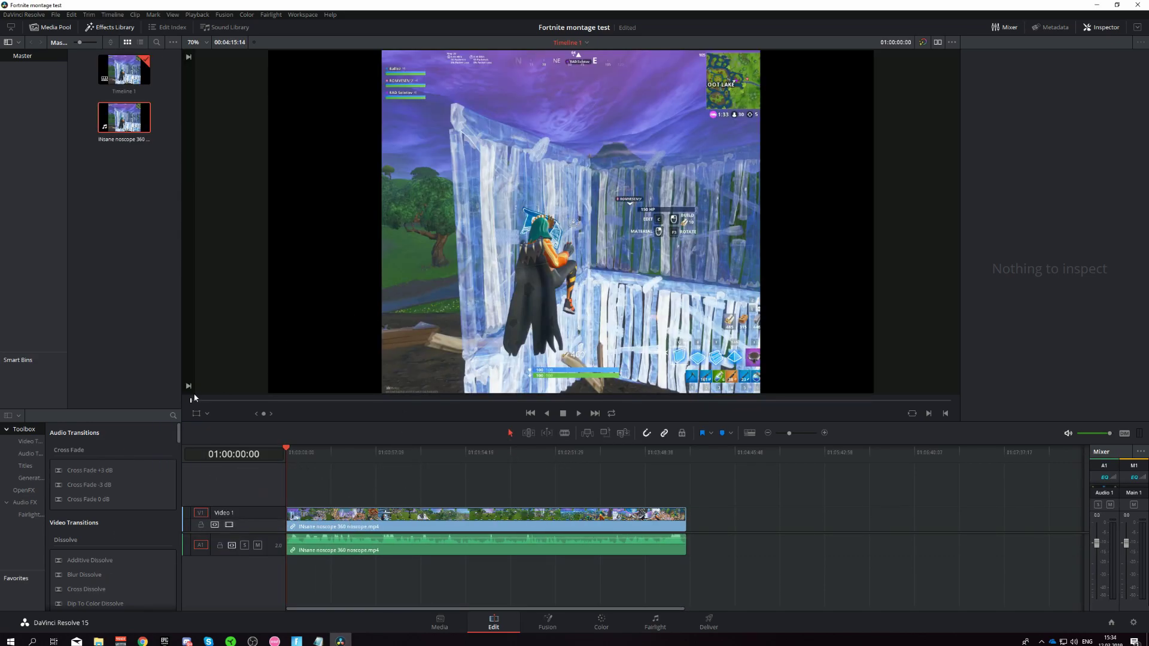
drag(292, 453, 312, 452)
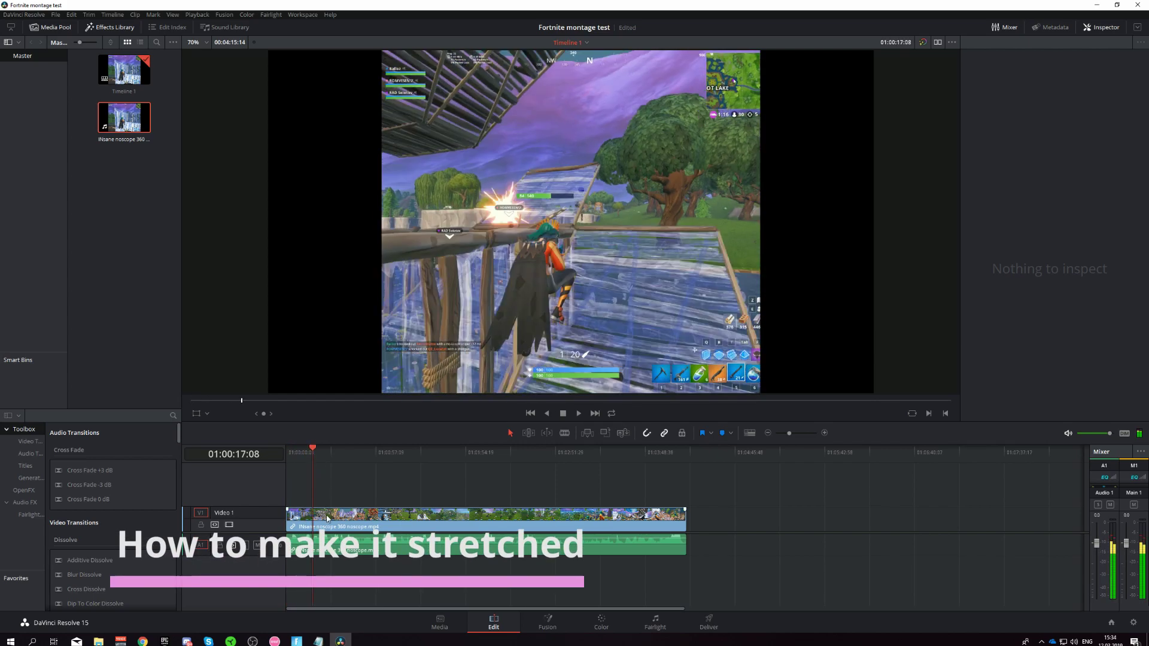
click(328, 518)
Stretch the clip wider with the viewer's transform handles, then play from the start.
click(207, 413)
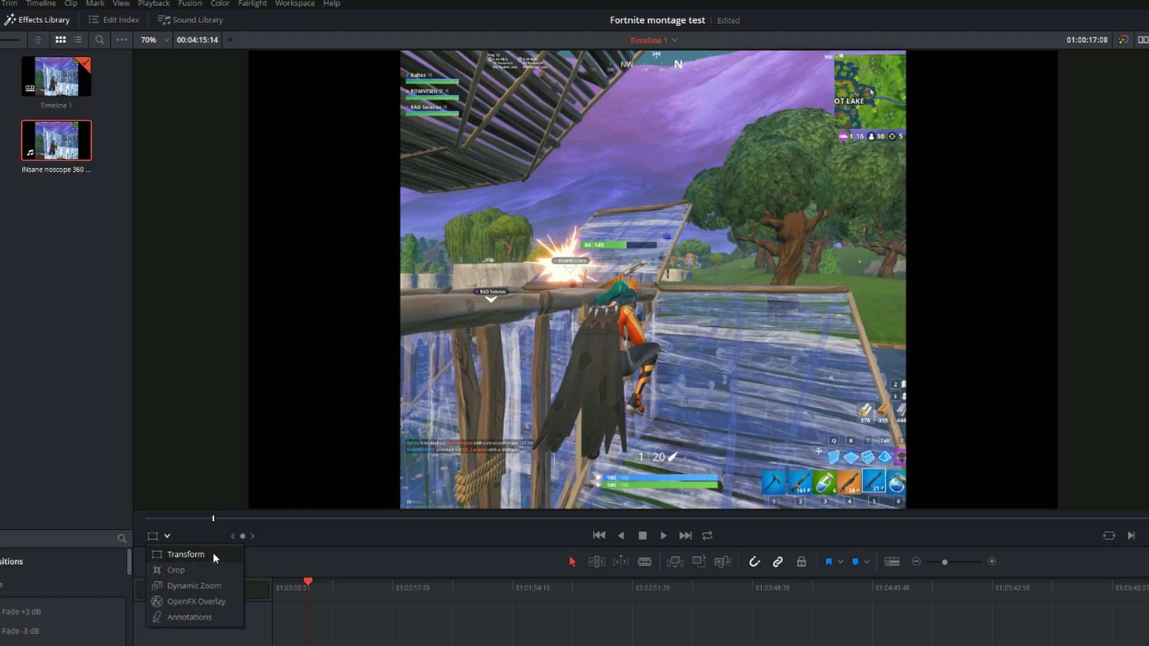
click(204, 554)
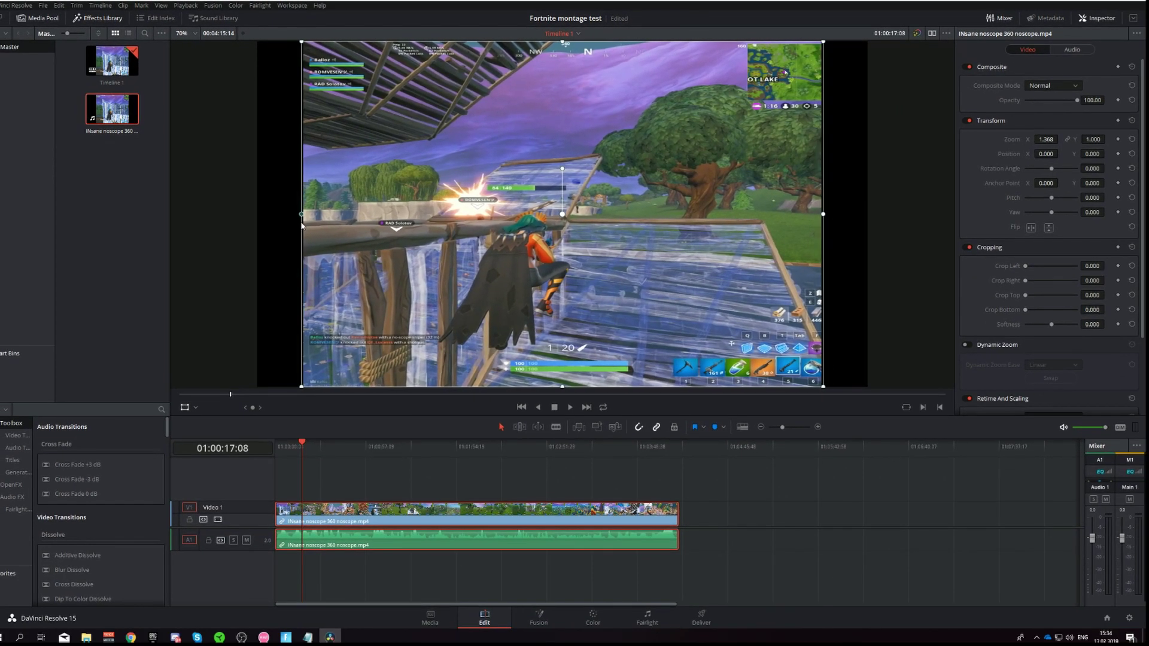
drag(404, 287, 259, 232)
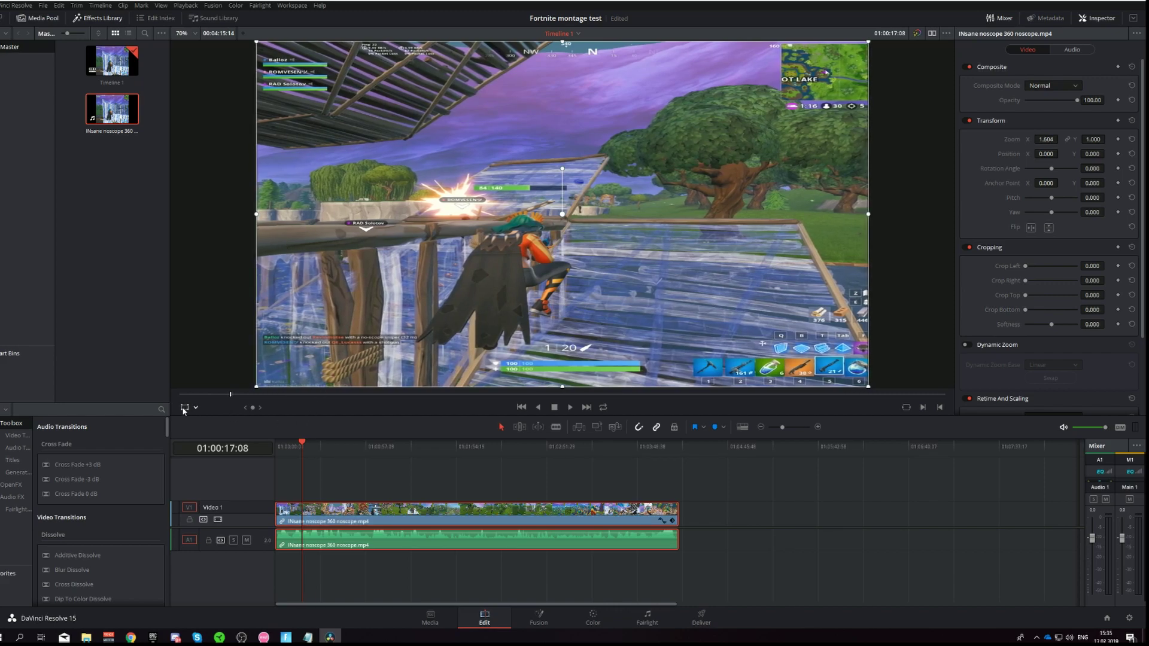
drag(300, 443, 274, 440)
key(space)
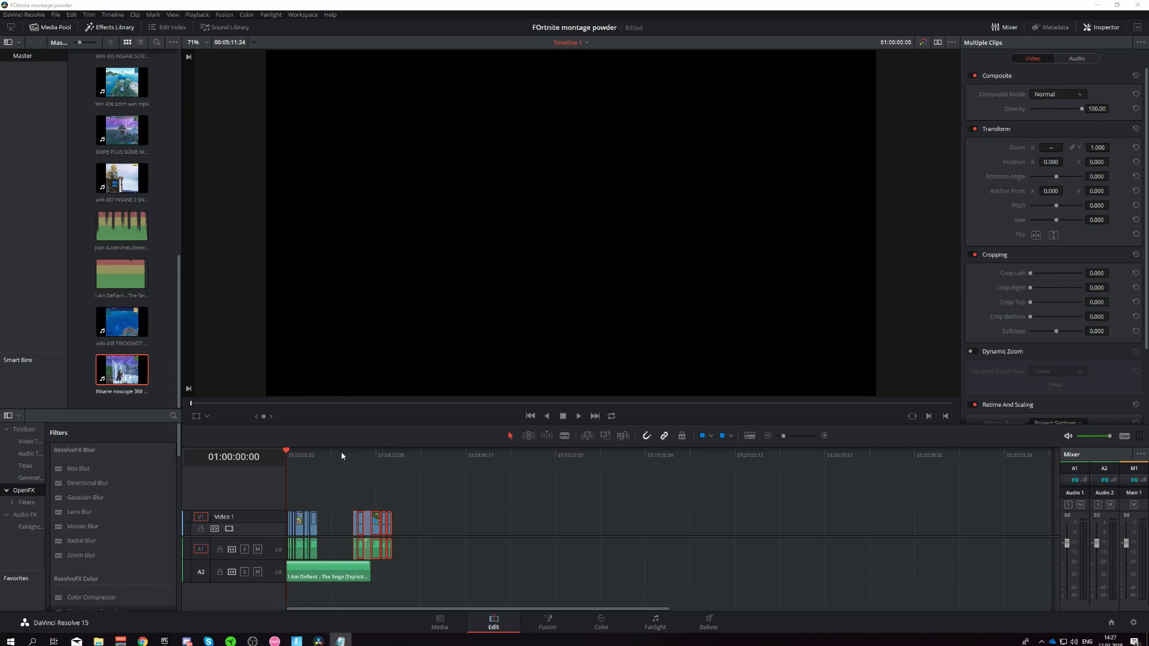
Play the montage from the start, zoomed out, to hear how the clips match the music.
key(space)
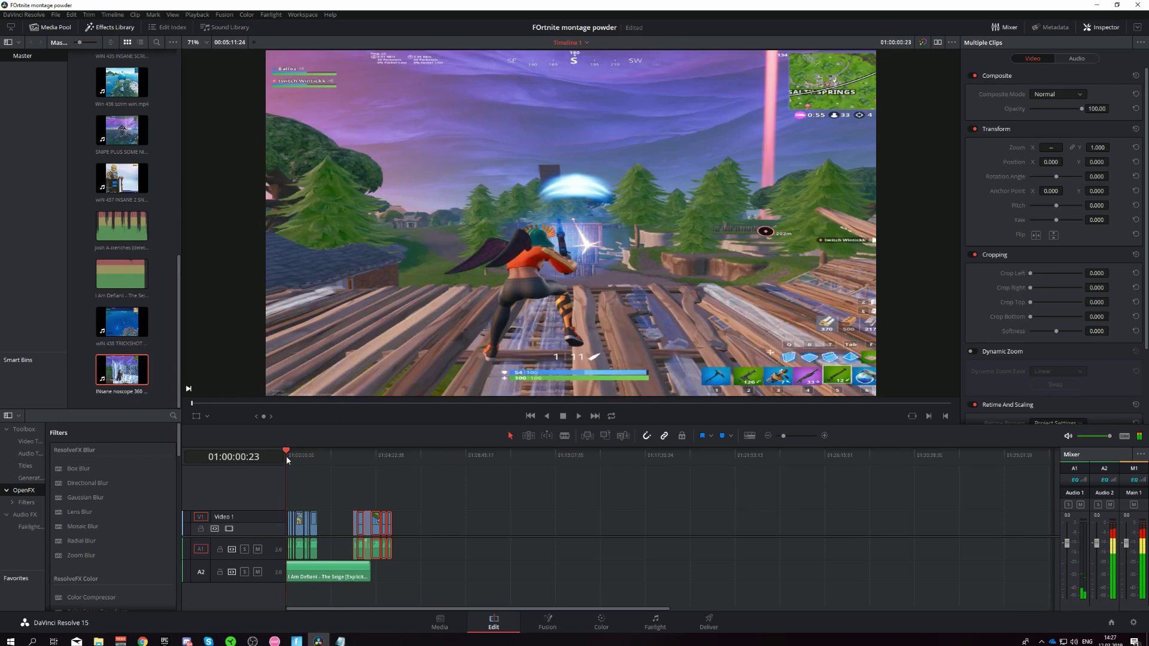
mouse_move(286, 456)
mouse_down()
mouse_move(297, 460)
mouse_move(288, 454)
mouse_up()
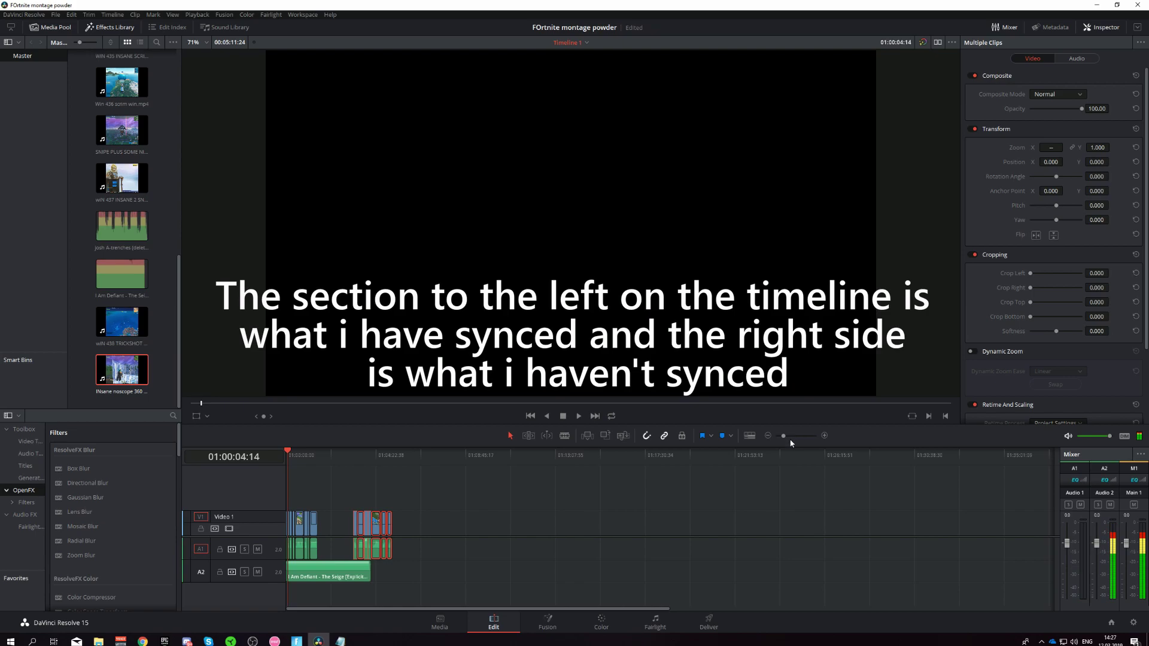
drag(791, 443, 793, 442)
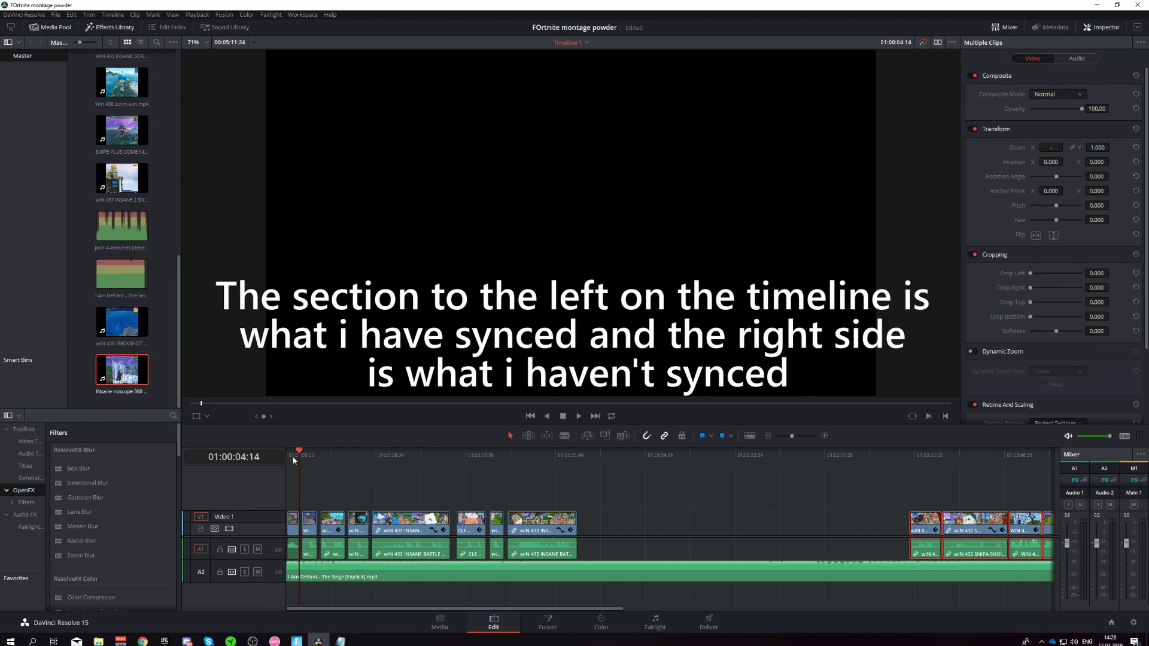
drag(298, 452, 283, 456)
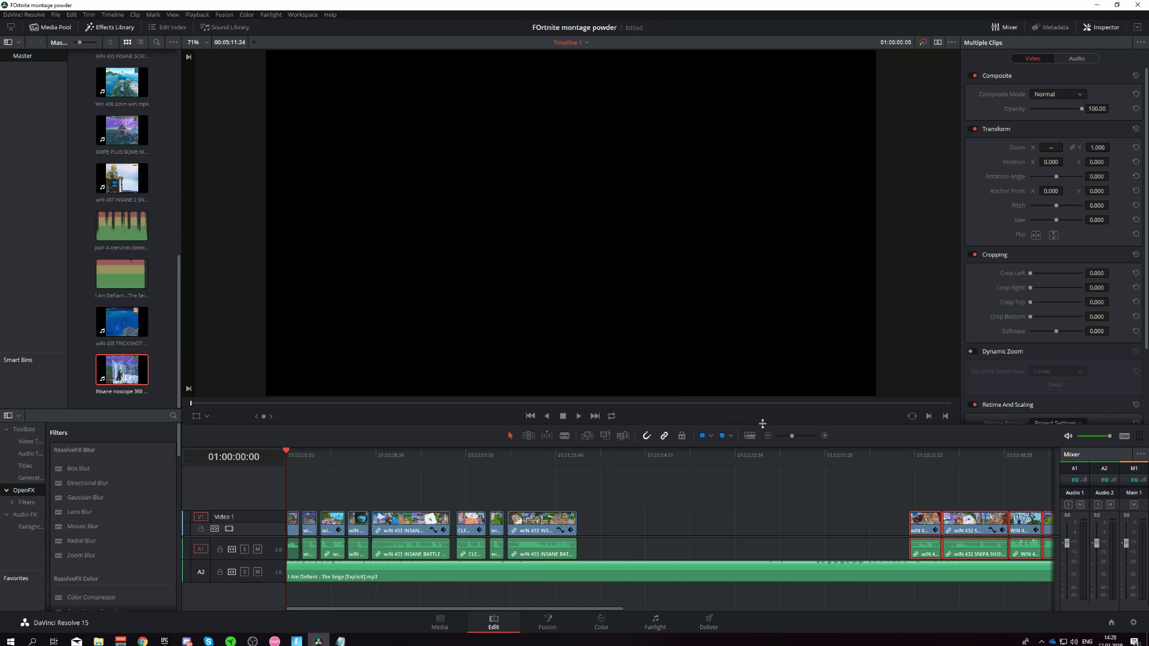
drag(794, 439, 791, 441)
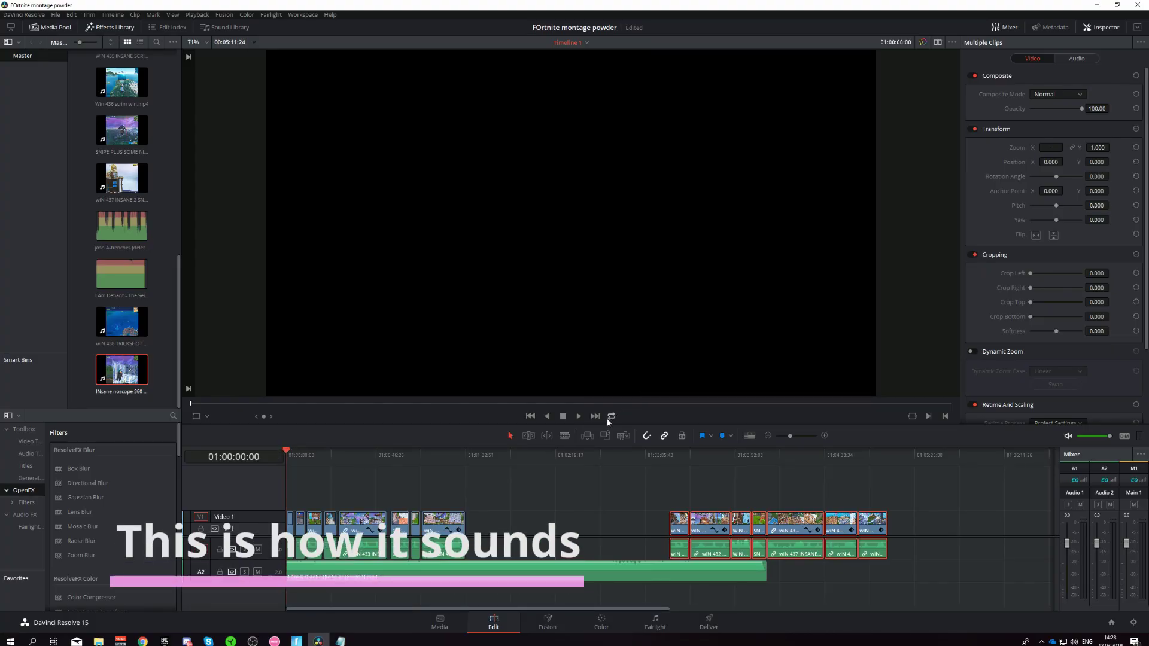
key(space)
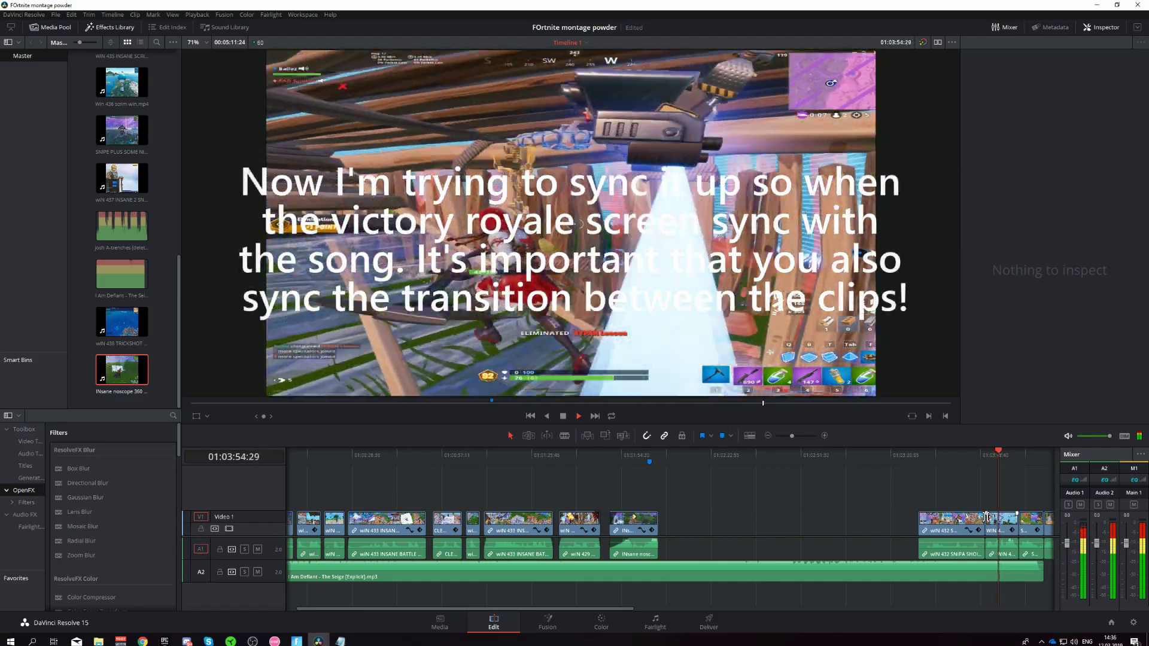
Slide the WIN 435 clip earlier along the track and zoom in around it.
drag(987, 518, 699, 537)
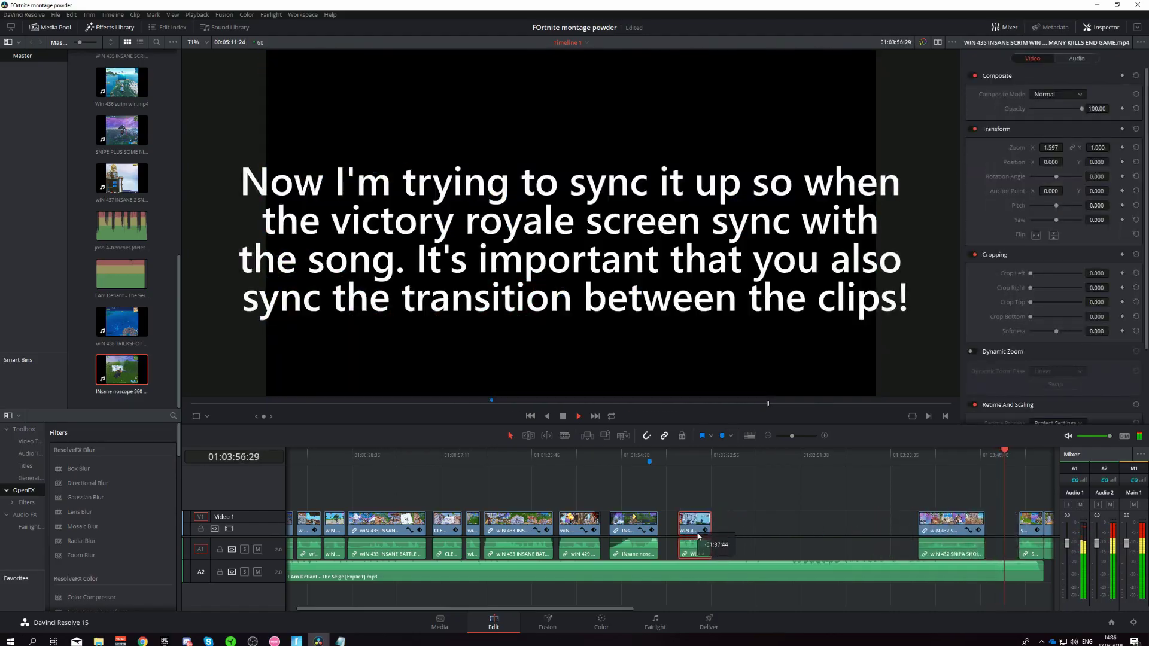
click(671, 455)
drag(792, 436, 805, 436)
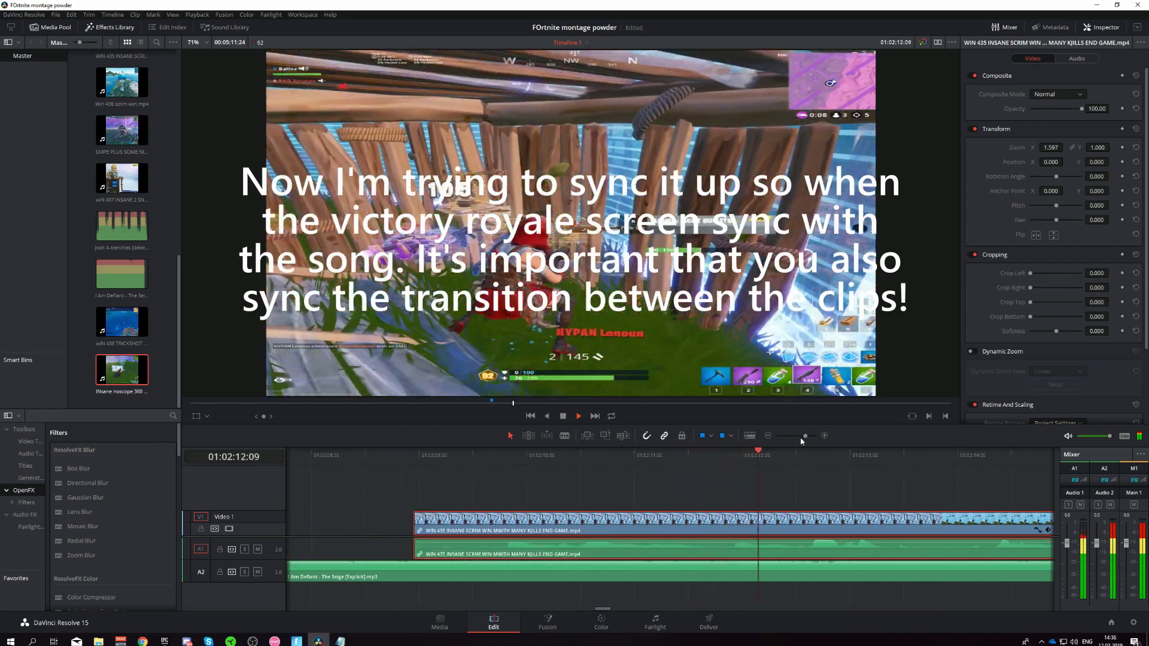
key(space)
drag(804, 436, 802, 438)
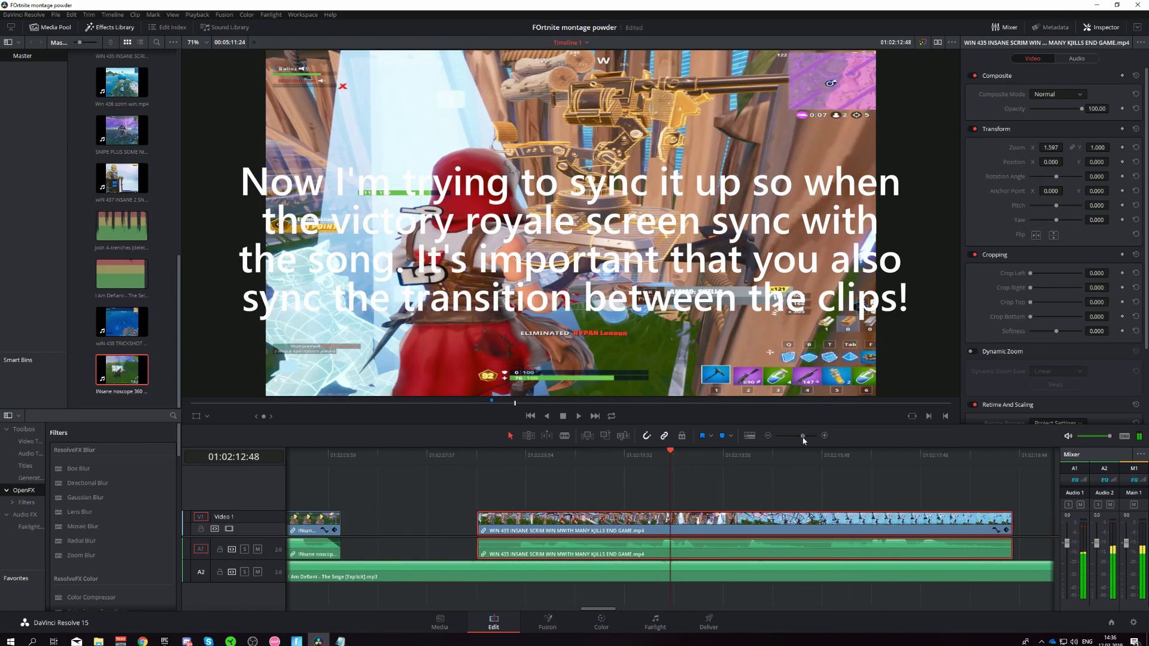
Fine-tune the WIN 435 clip's position, moving it slightly earlier, then slightly later.
drag(511, 540, 452, 540)
key(Up)
key(space)
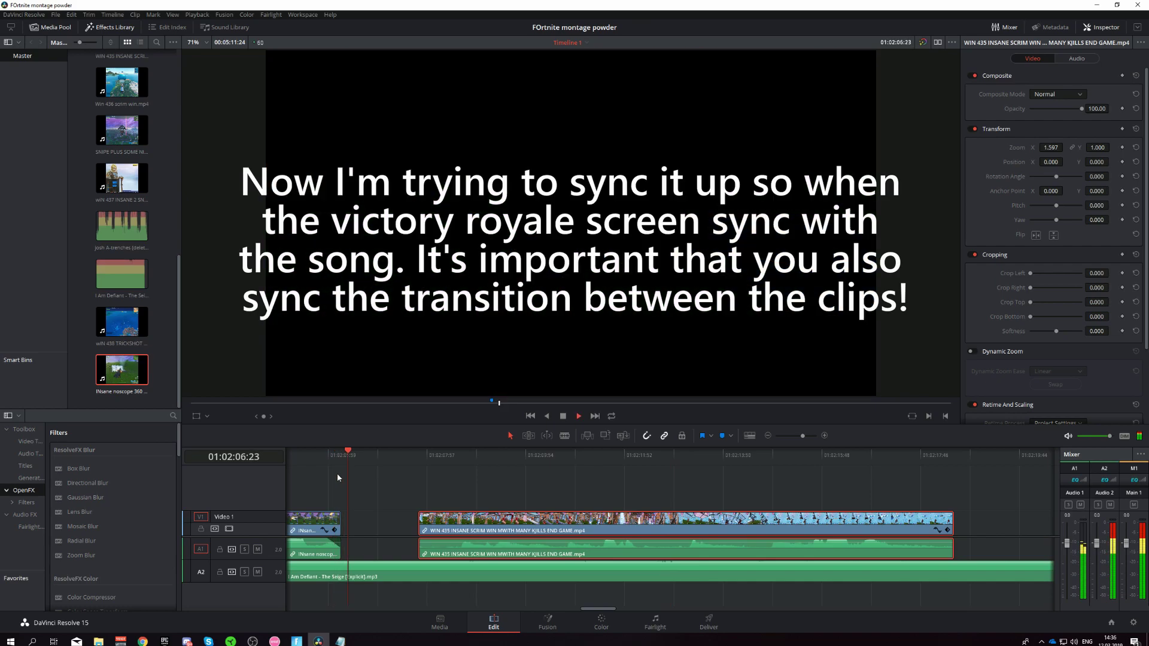
key(space)
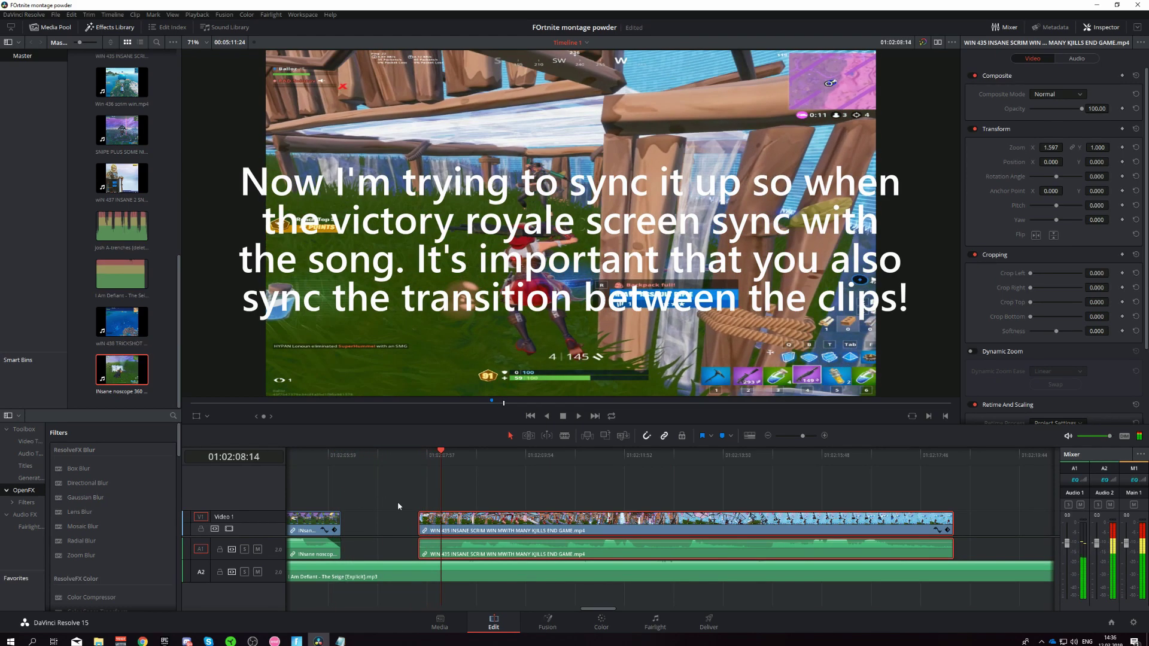
drag(472, 522, 495, 522)
Replay the gap and the clip's opening to check its timing.
click(414, 454)
key(space)
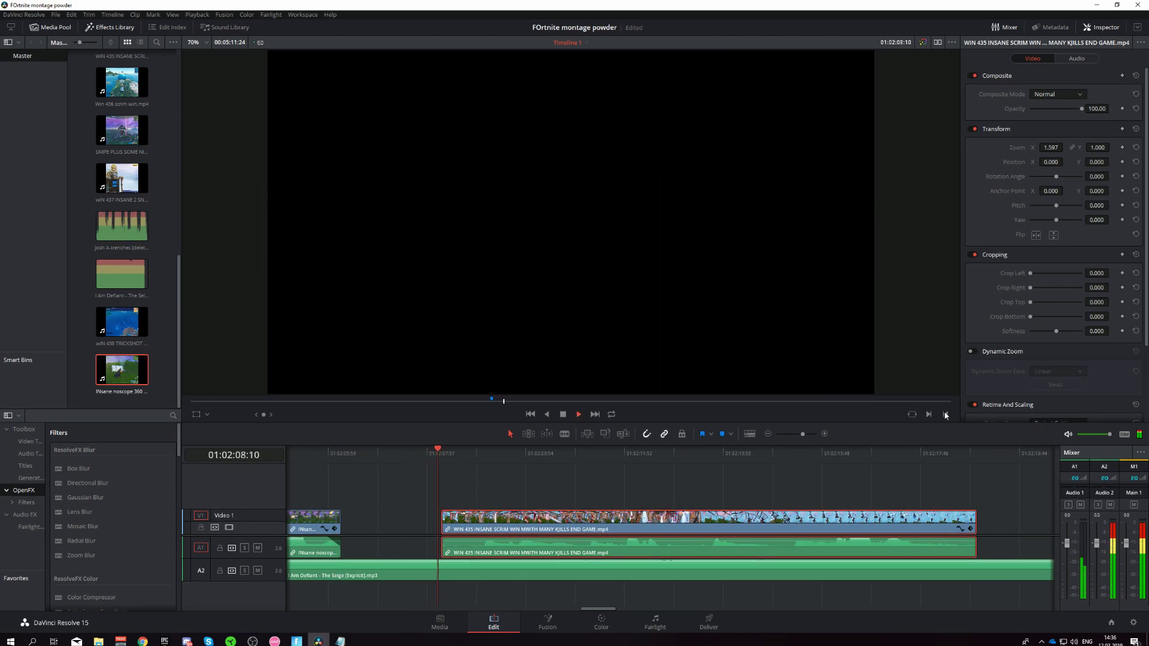
click(422, 456)
click(373, 454)
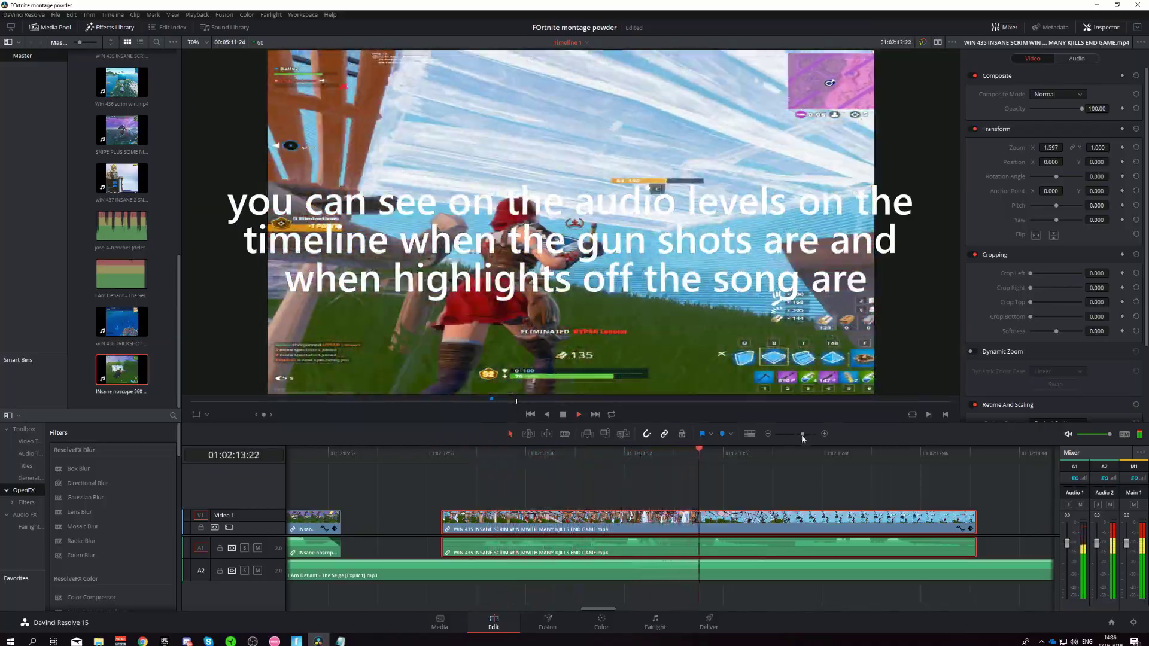
drag(802, 435, 790, 436)
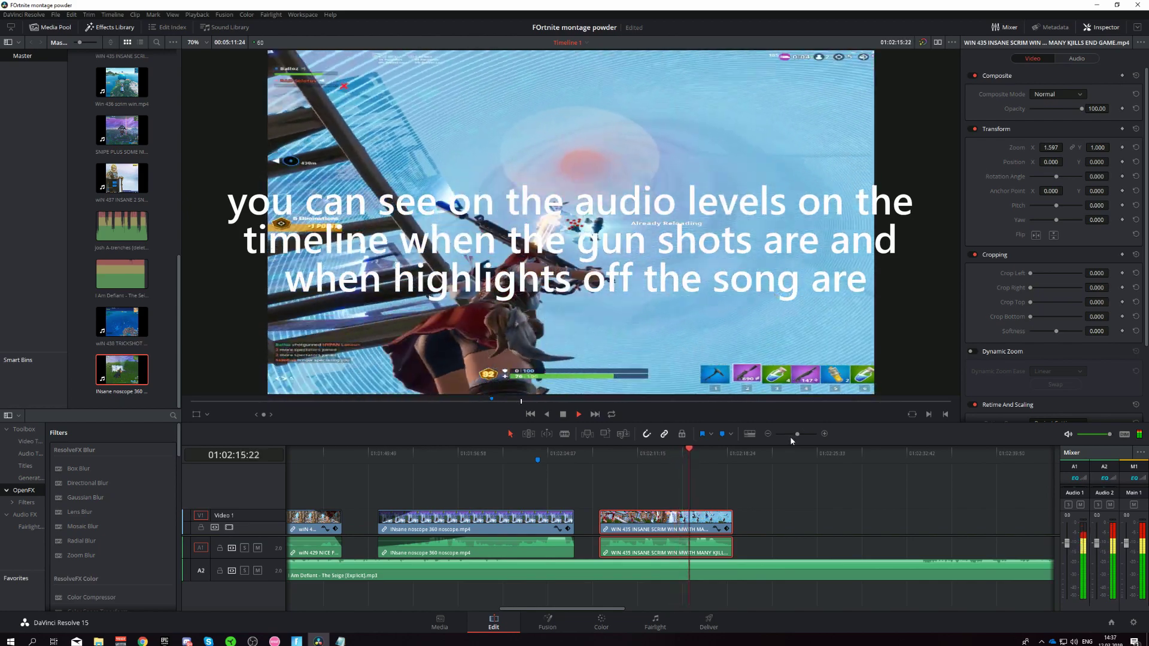
key(space)
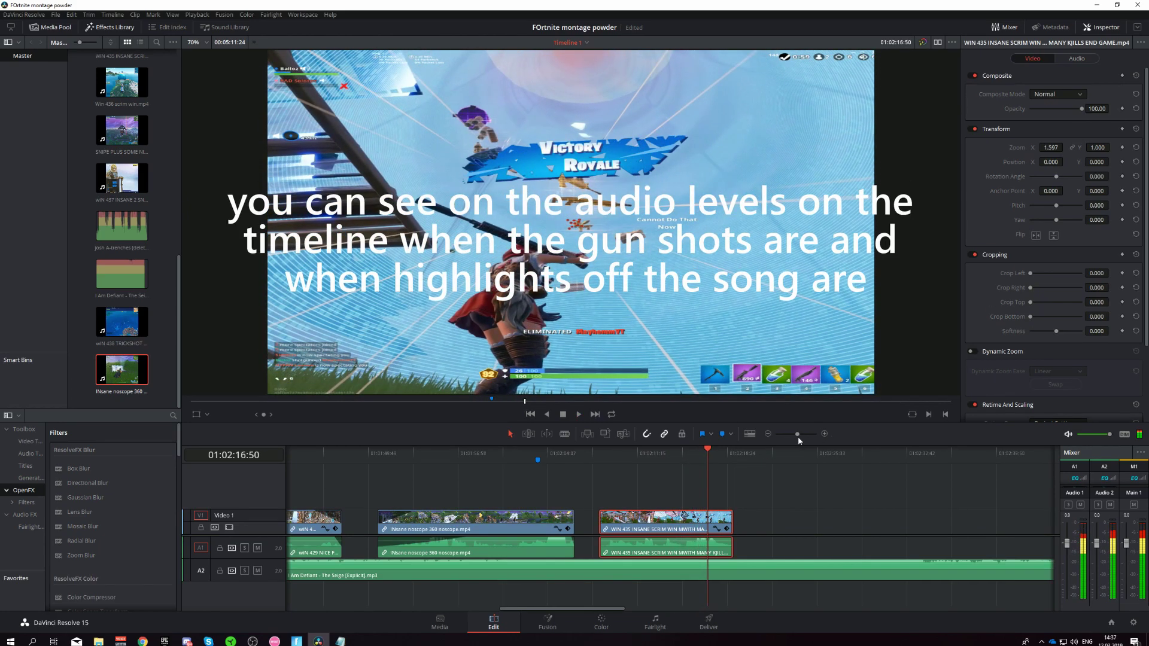
Zoom in on the clip and replay the section against the music.
drag(799, 436, 802, 435)
click(549, 454)
click(505, 455)
key(space)
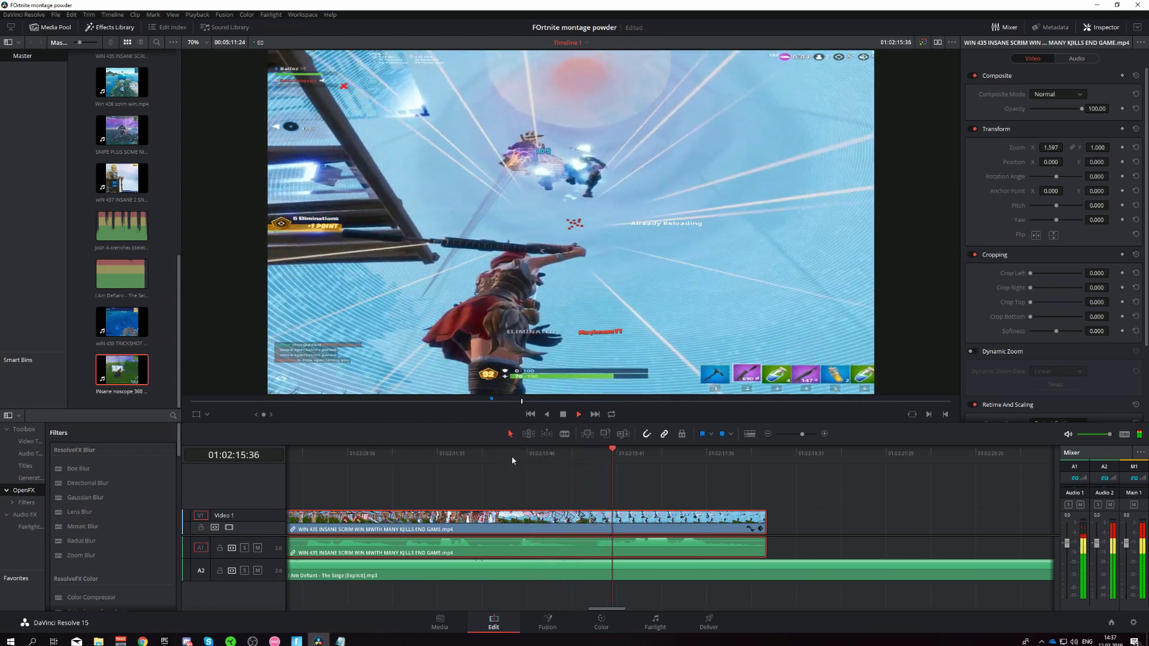
key(space)
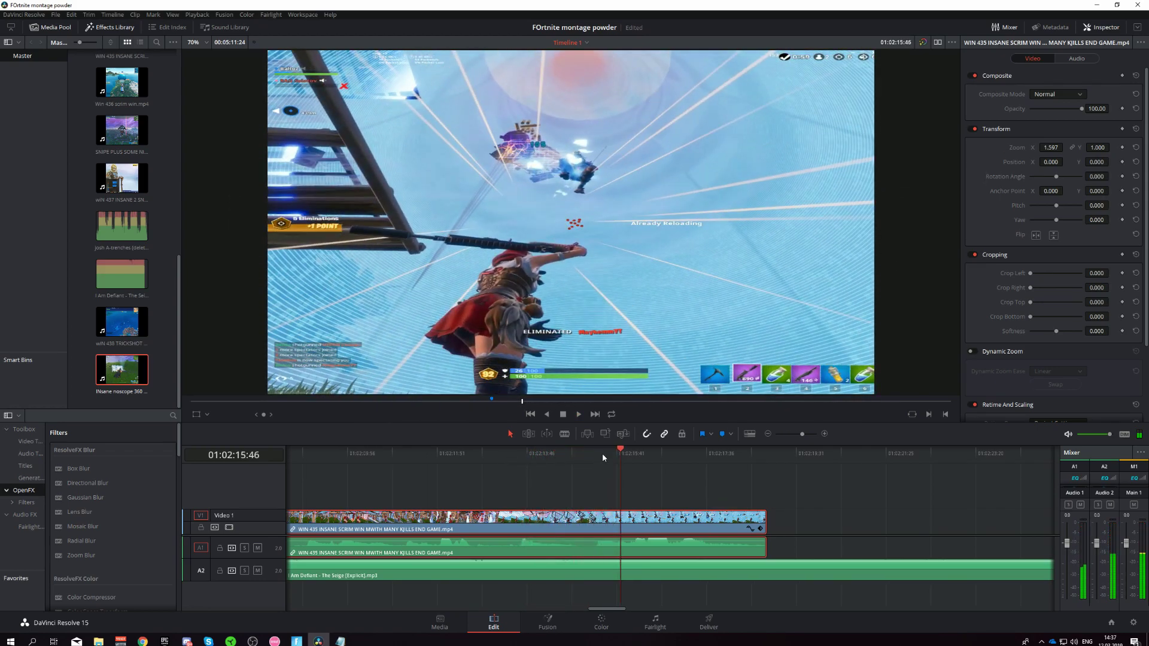
click(602, 454)
click(586, 455)
key(space)
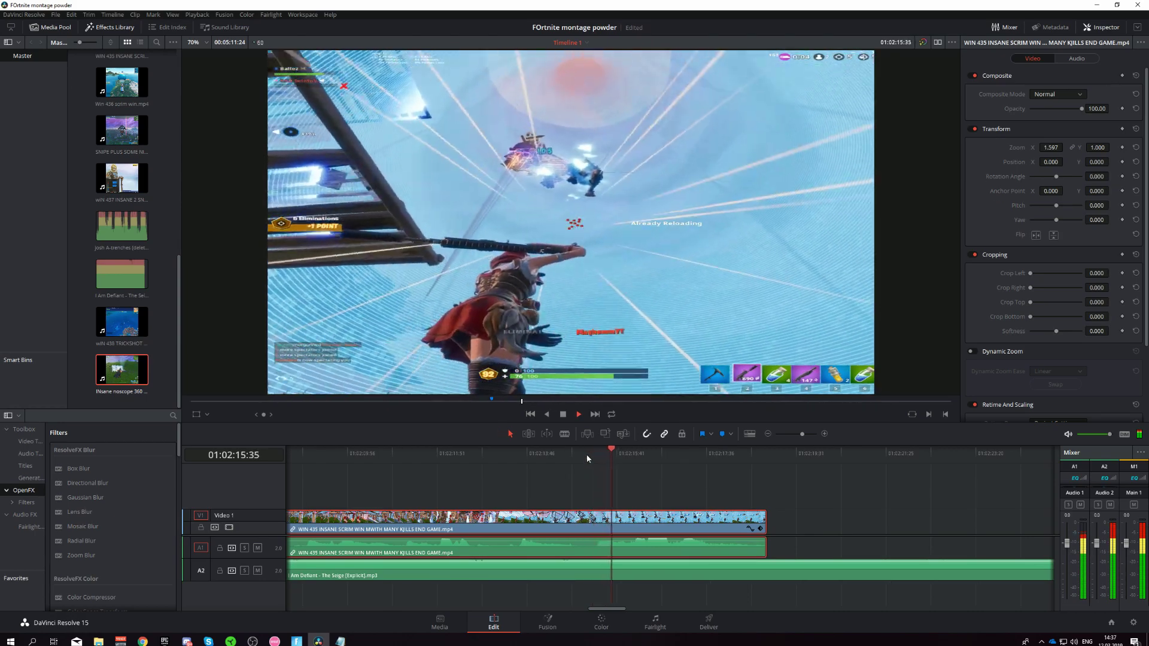
Slide the gameplay clip slightly later and review the shift.
drag(605, 518, 619, 525)
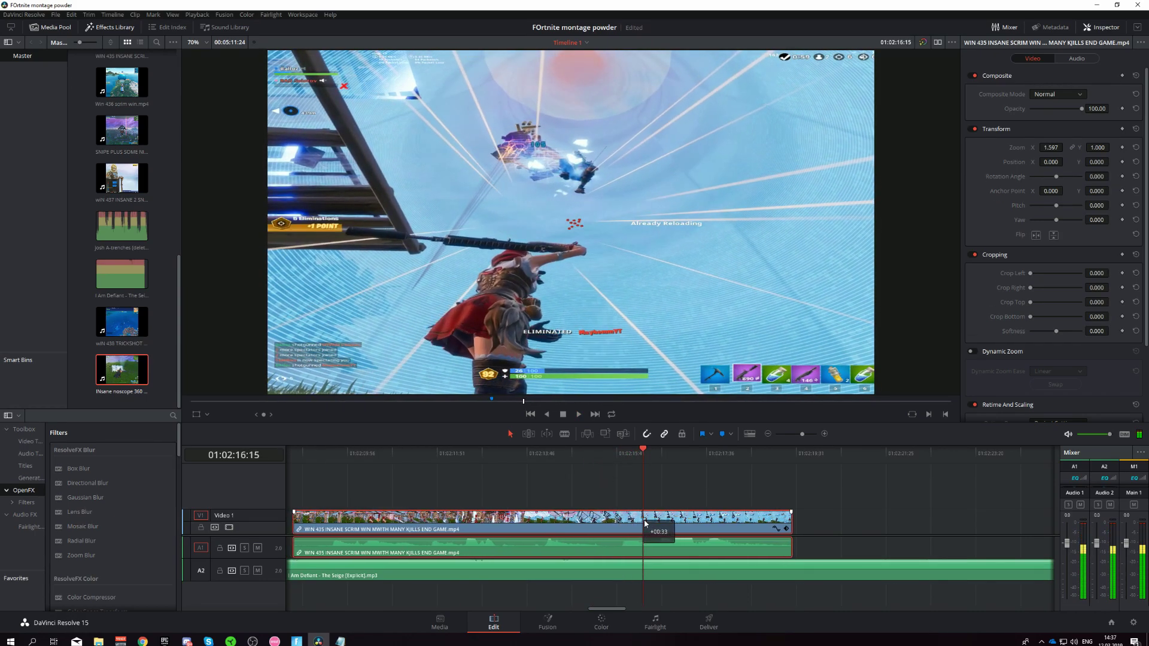
click(595, 455)
key(space)
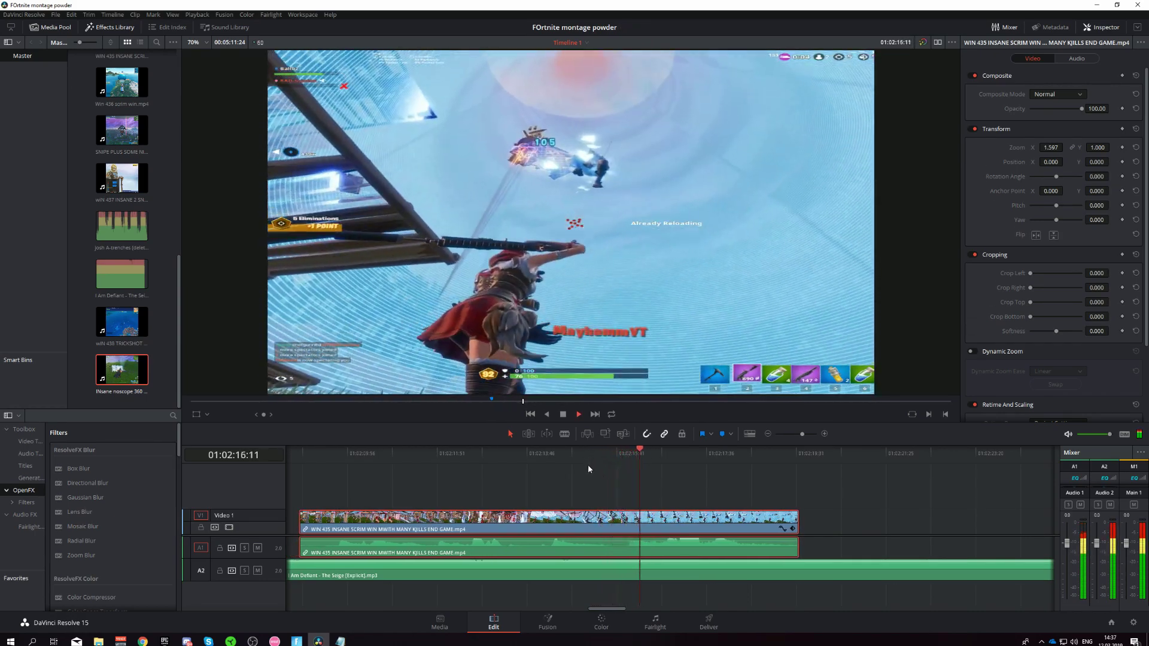
click(581, 467)
click(590, 456)
key(space)
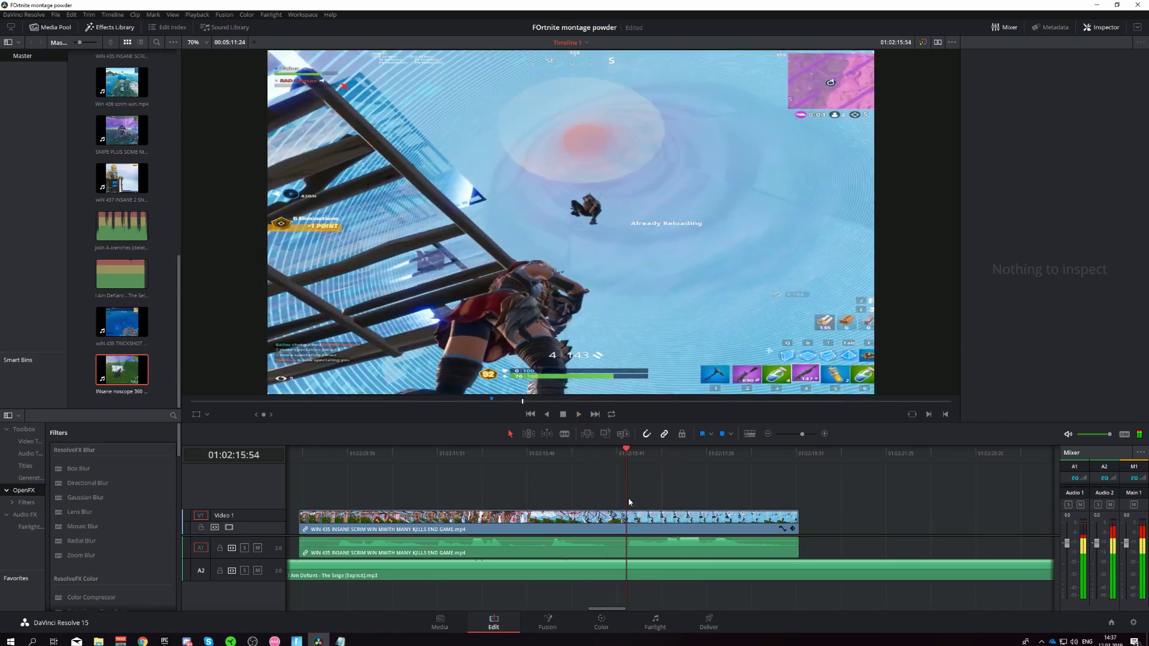
Pull the clip slightly earlier and scrub frames to find the key moment.
drag(646, 518, 635, 520)
key(space)
click(586, 454)
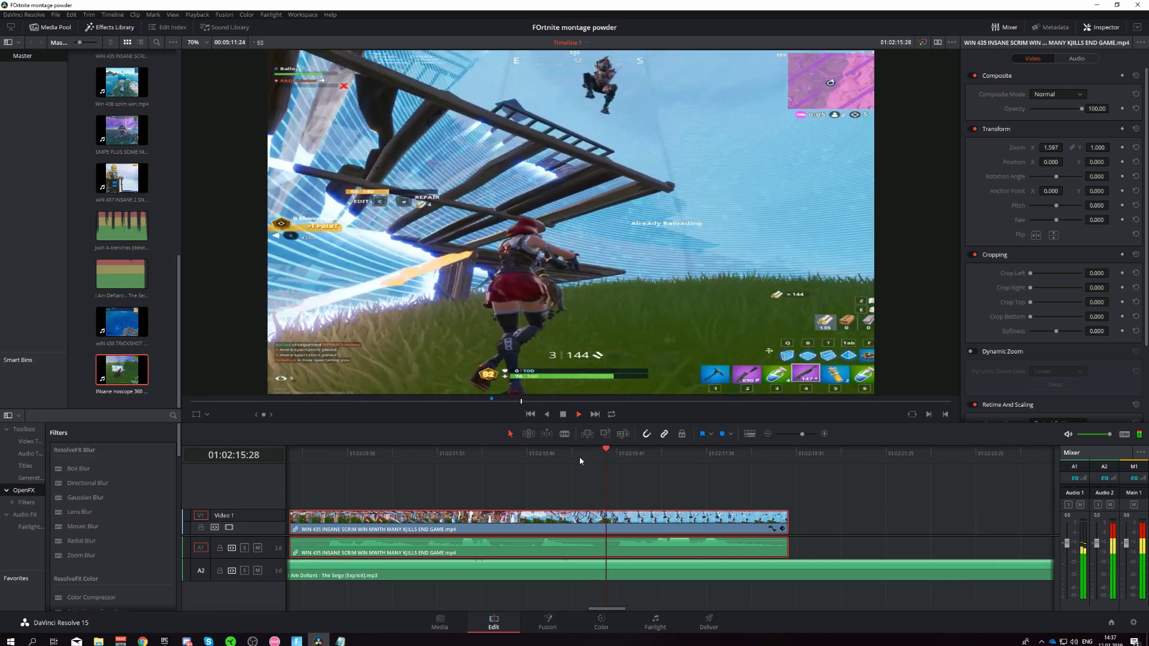
drag(589, 464, 596, 466)
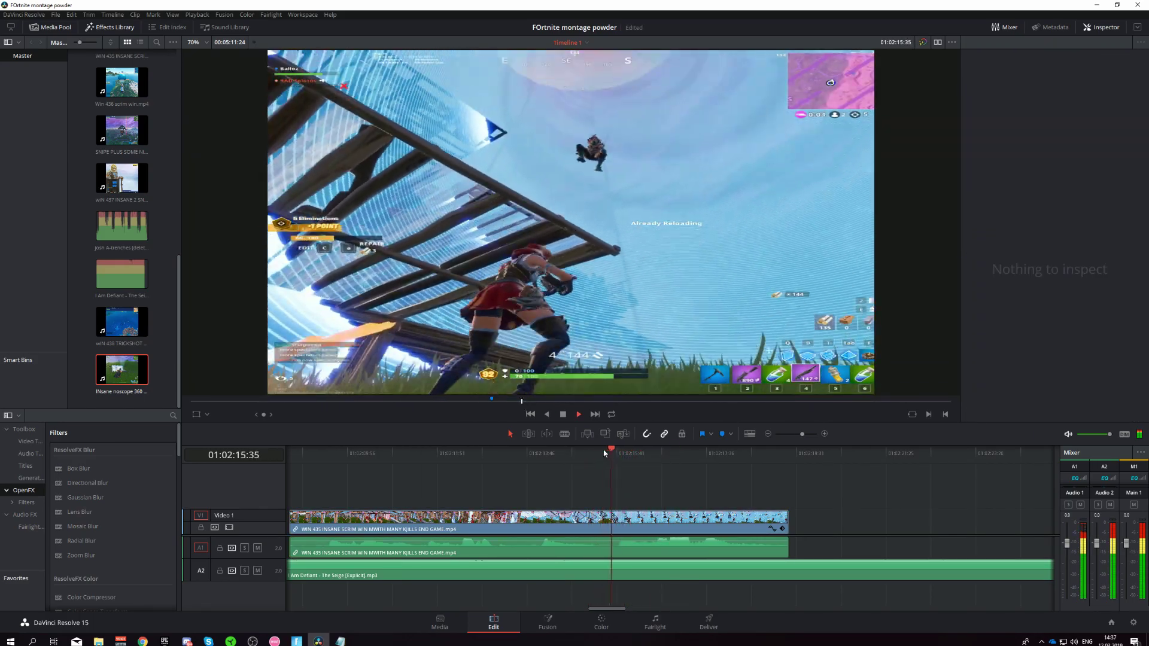
drag(596, 466, 596, 458)
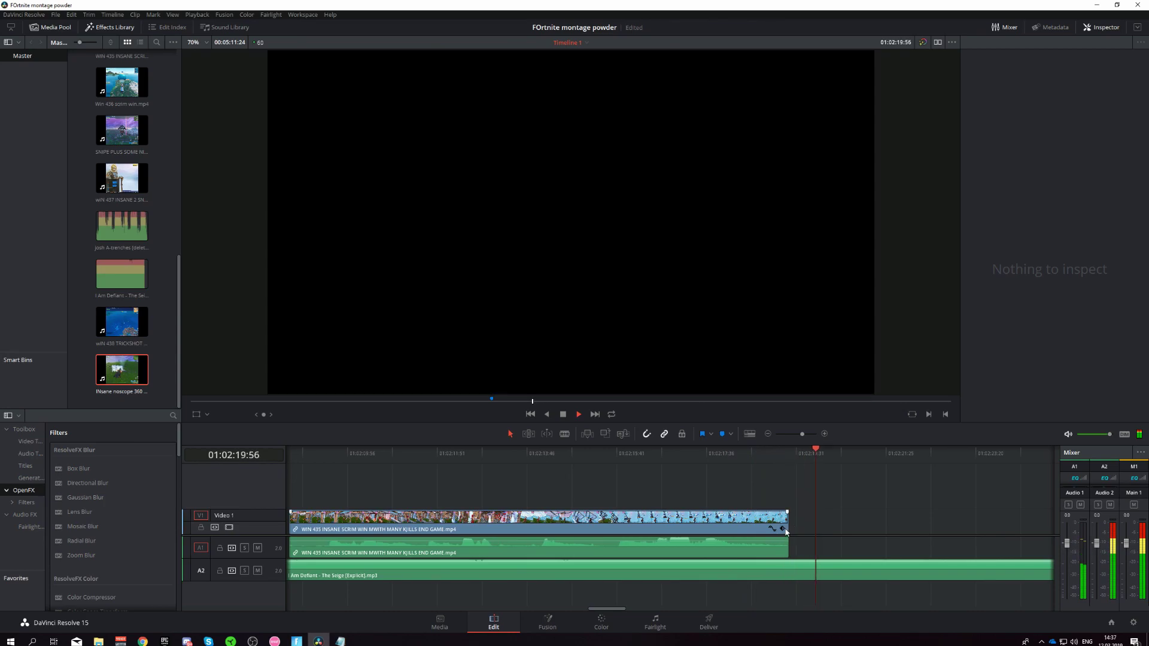
Extend the clip's end to include the Victory Royale and replay the ending.
drag(789, 523, 828, 523)
click(796, 455)
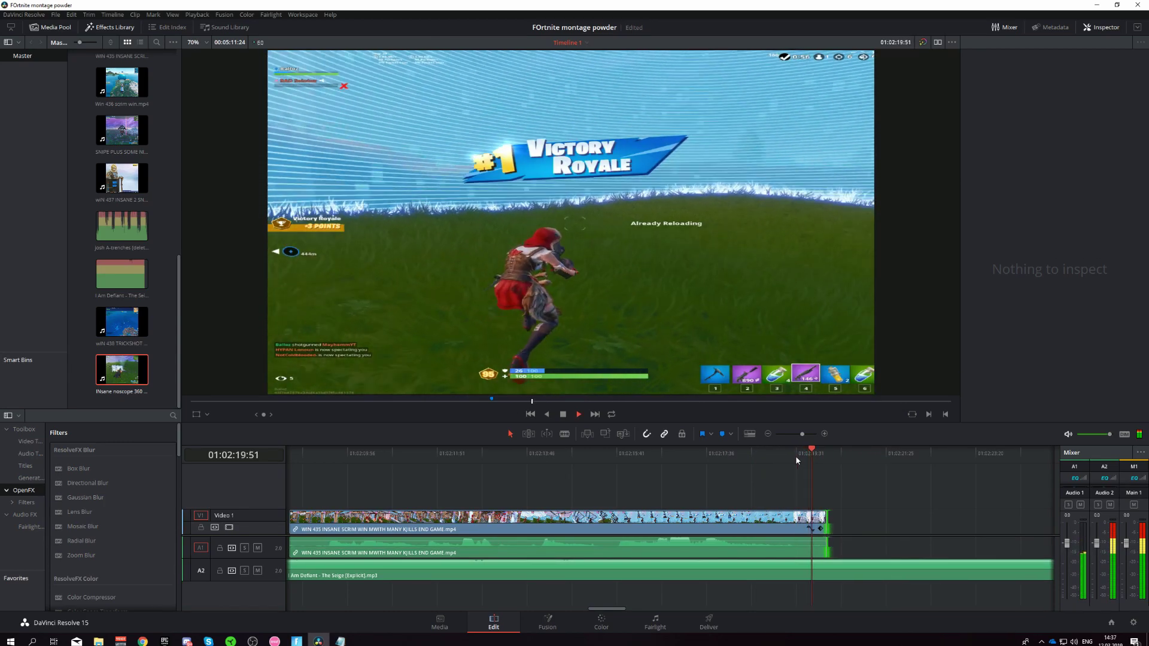
click(784, 451)
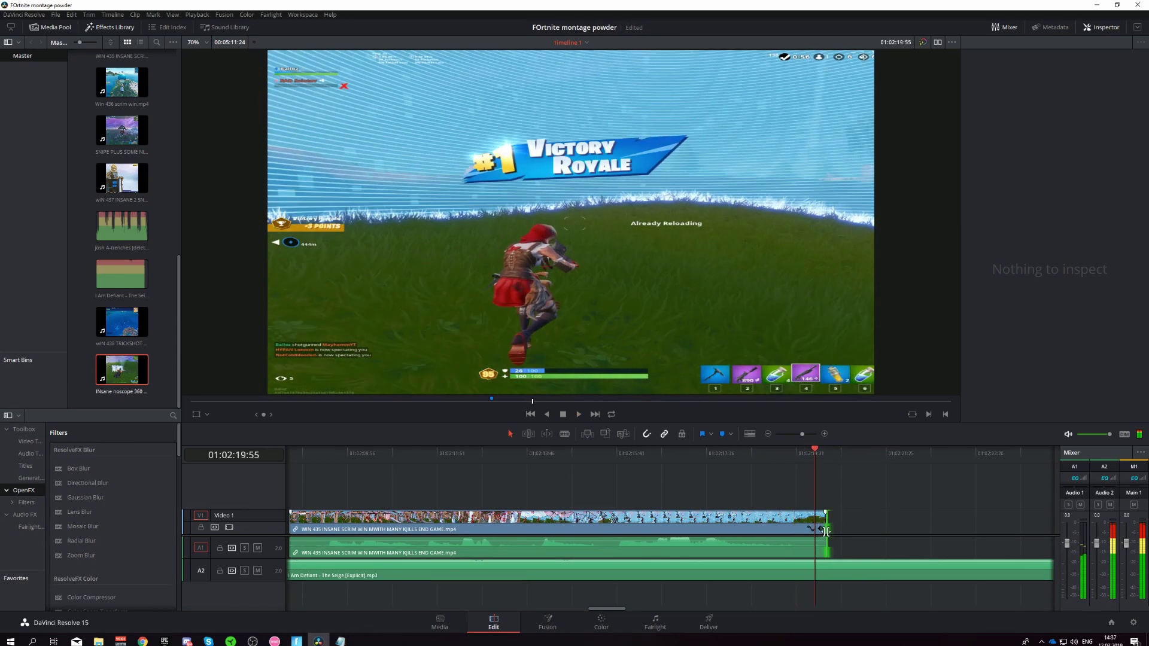
drag(802, 434, 809, 434)
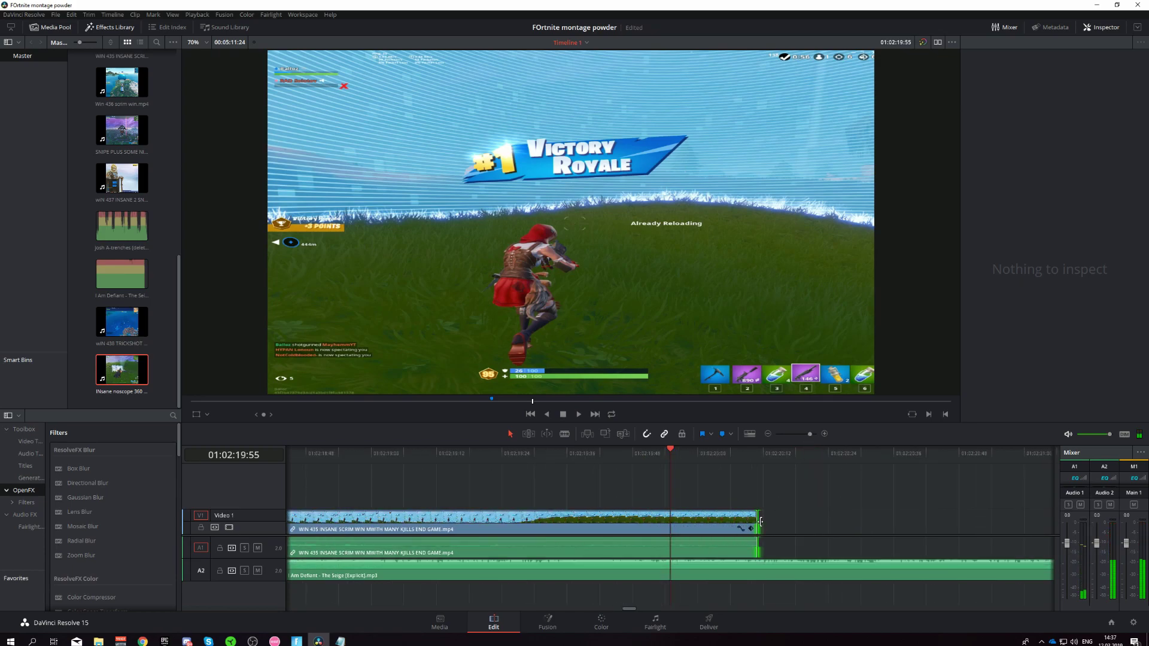
Trim the clip's end shorter and play back the trimmed ending.
drag(757, 521, 658, 523)
key(space)
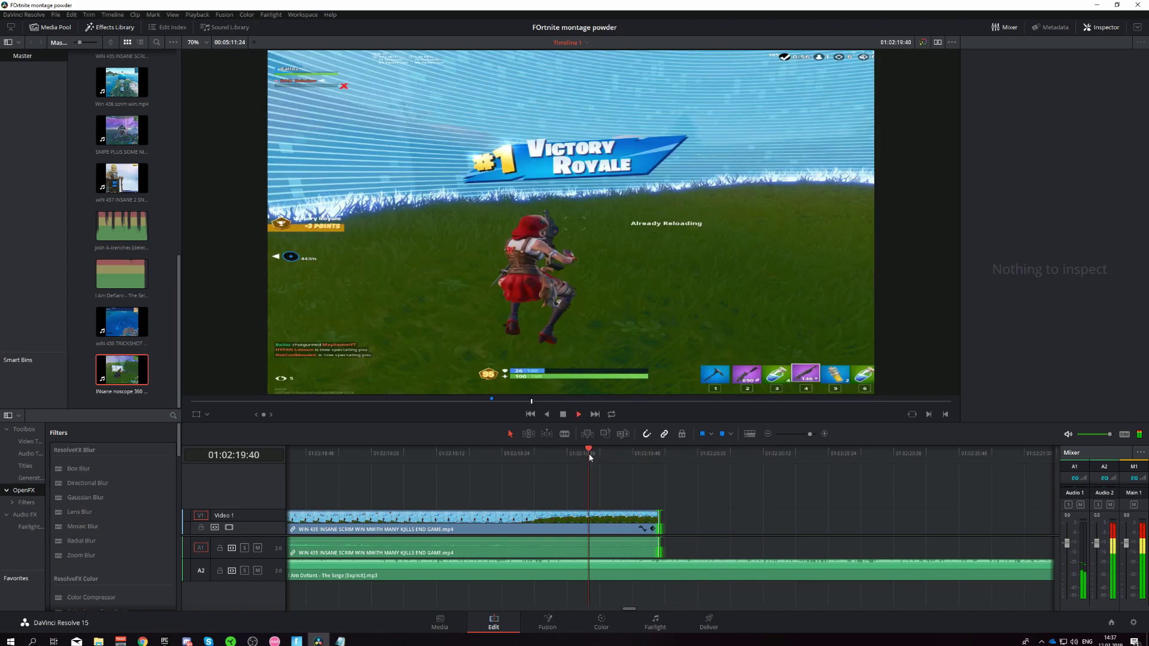
click(480, 455)
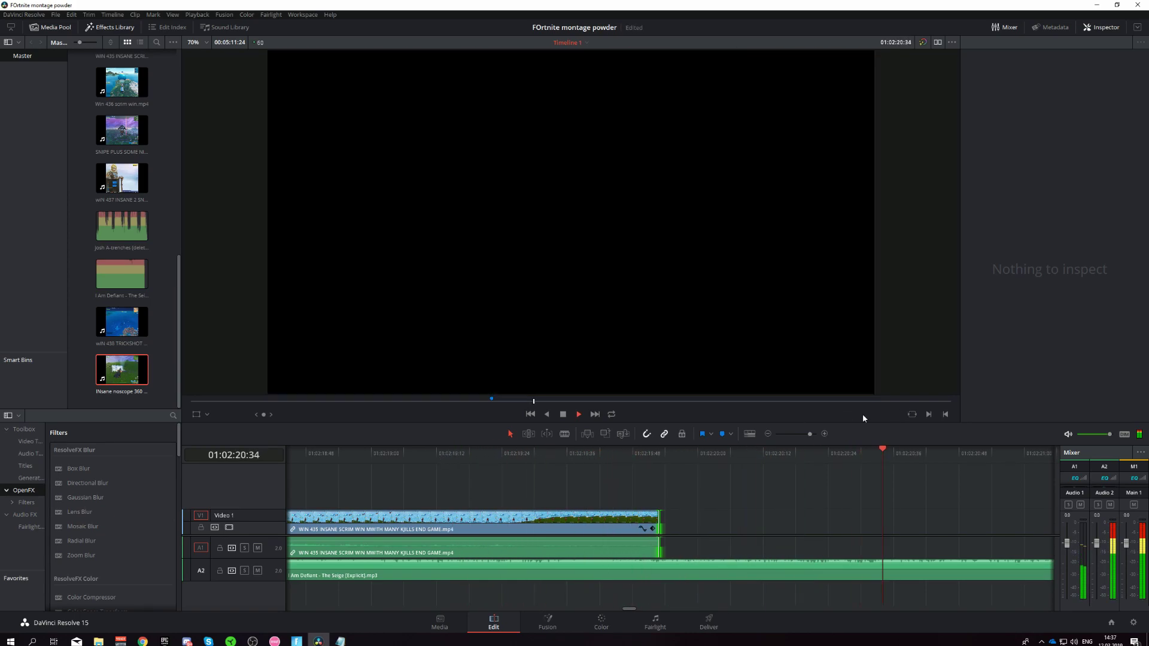
drag(811, 437, 801, 436)
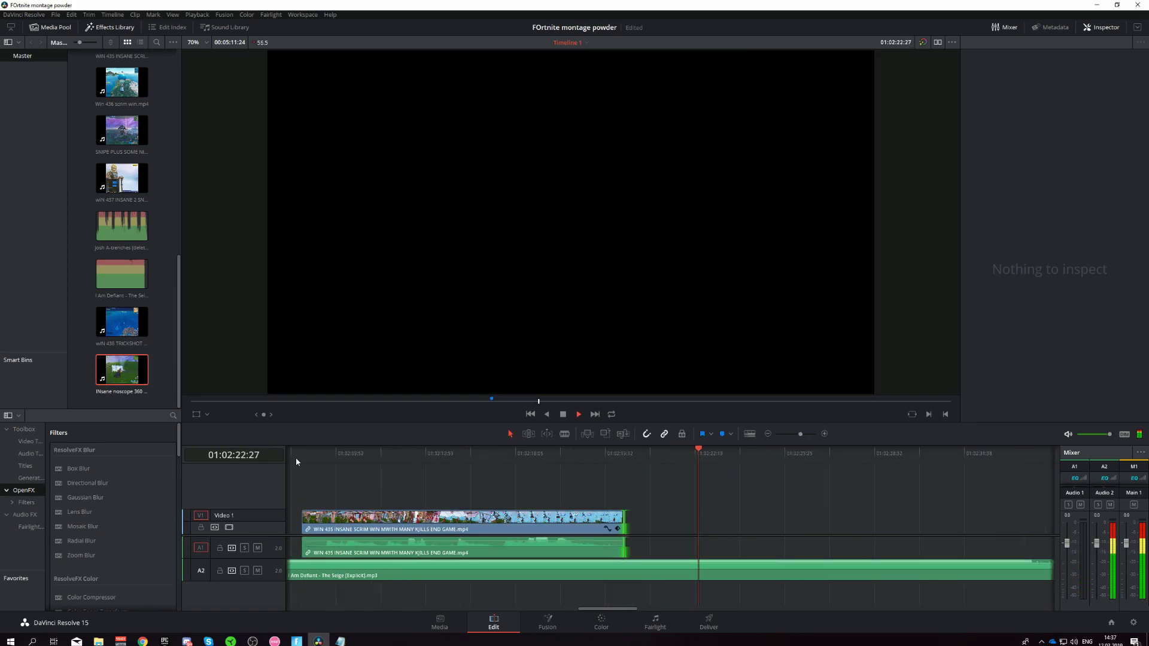
drag(590, 609, 569, 610)
Extend the Victory Royale clip's start earlier after playing through the gap.
click(486, 459)
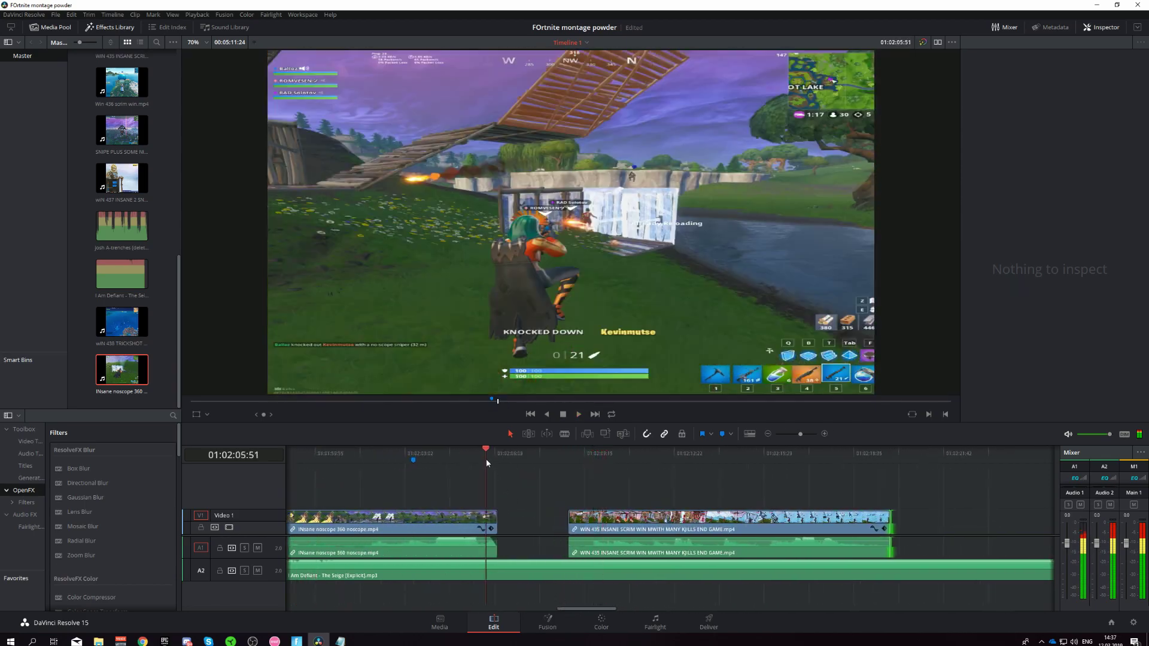
key(space)
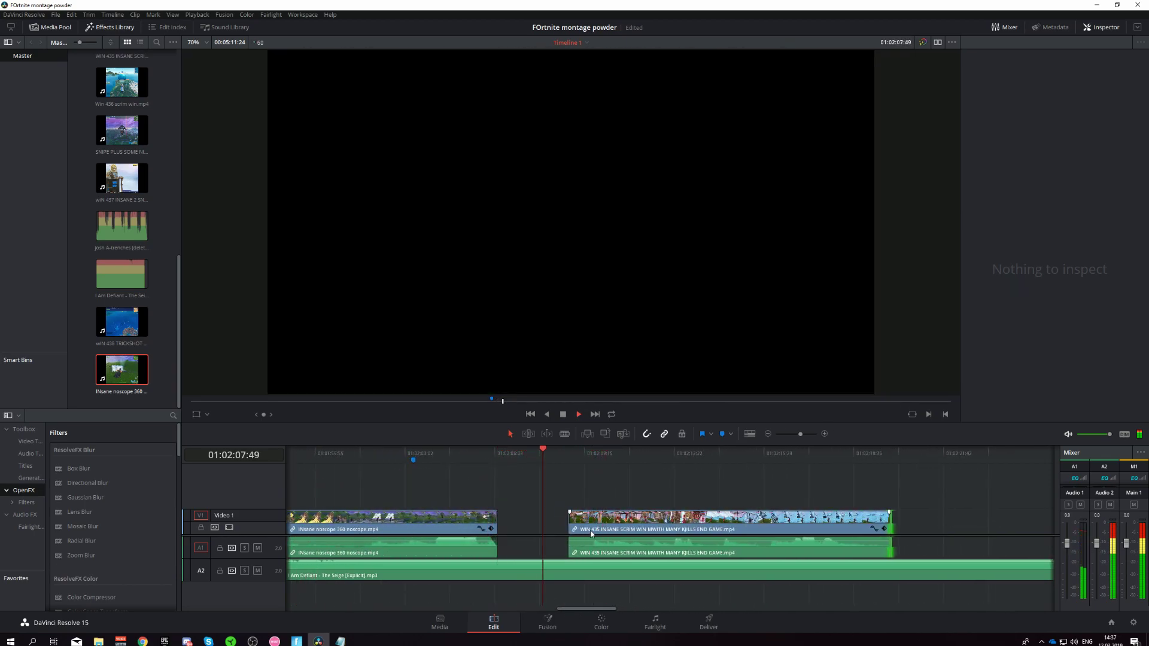
drag(572, 525, 552, 525)
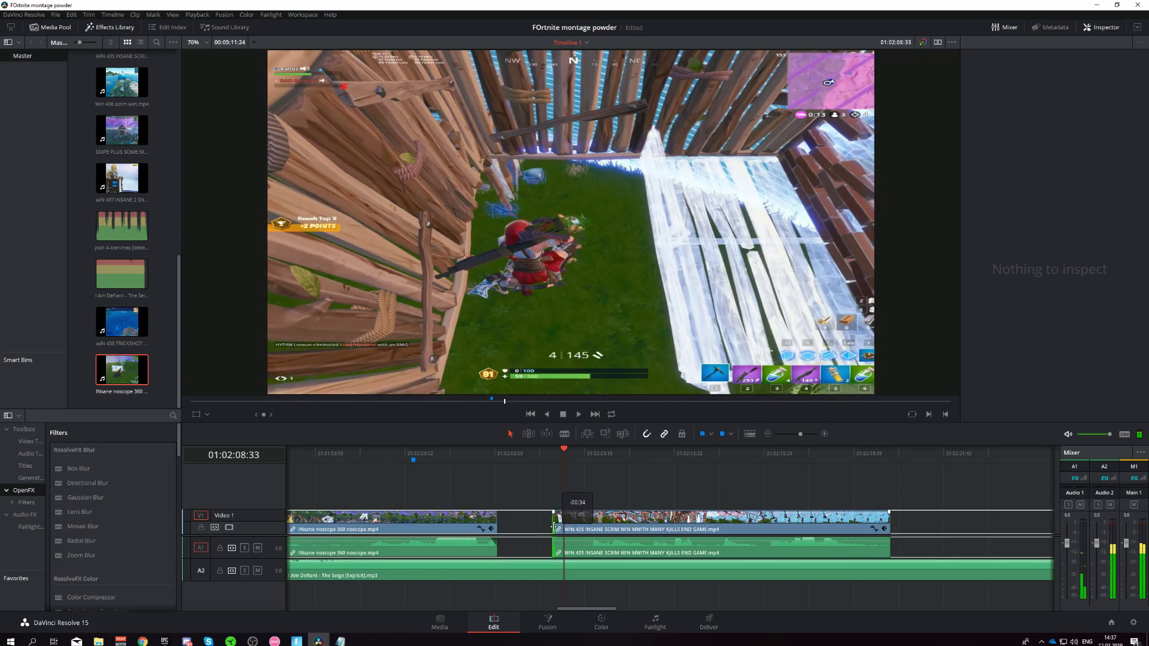
drag(799, 435, 804, 435)
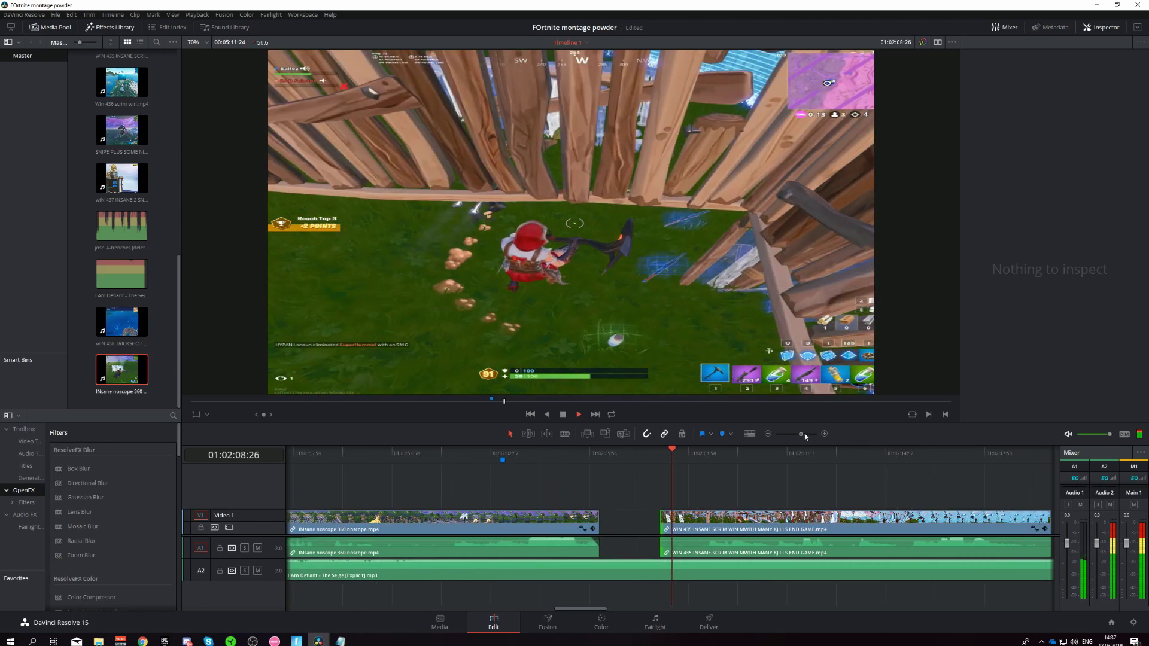
Replay the clip's extended start from the gap before it.
click(601, 453)
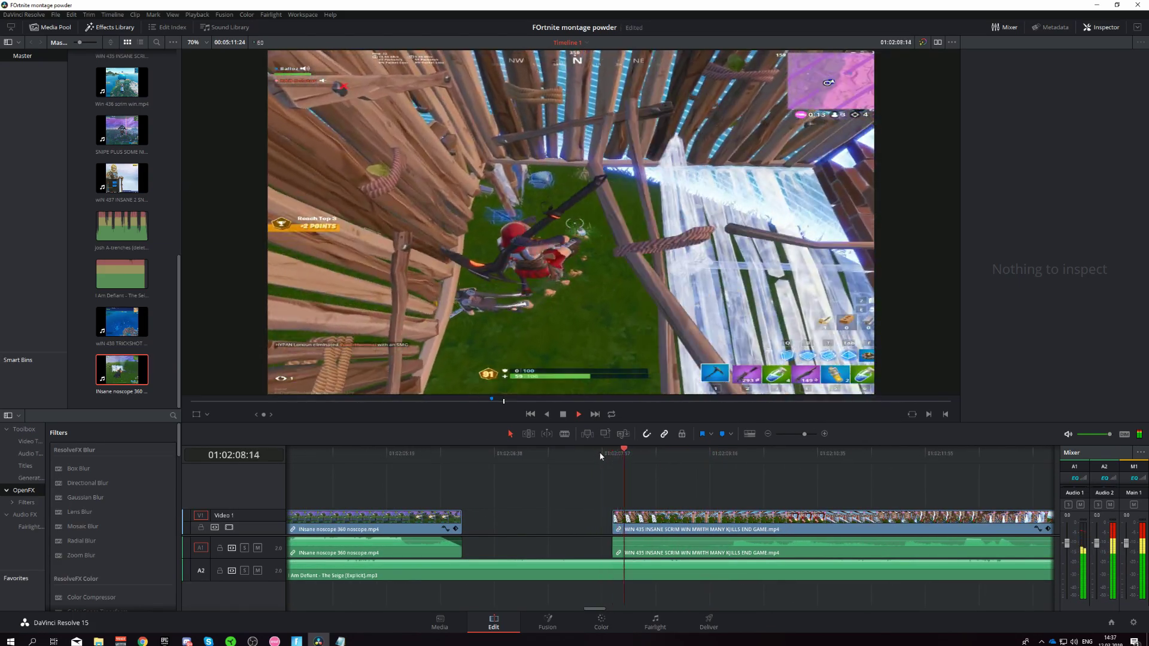
click(602, 454)
click(602, 455)
click(597, 453)
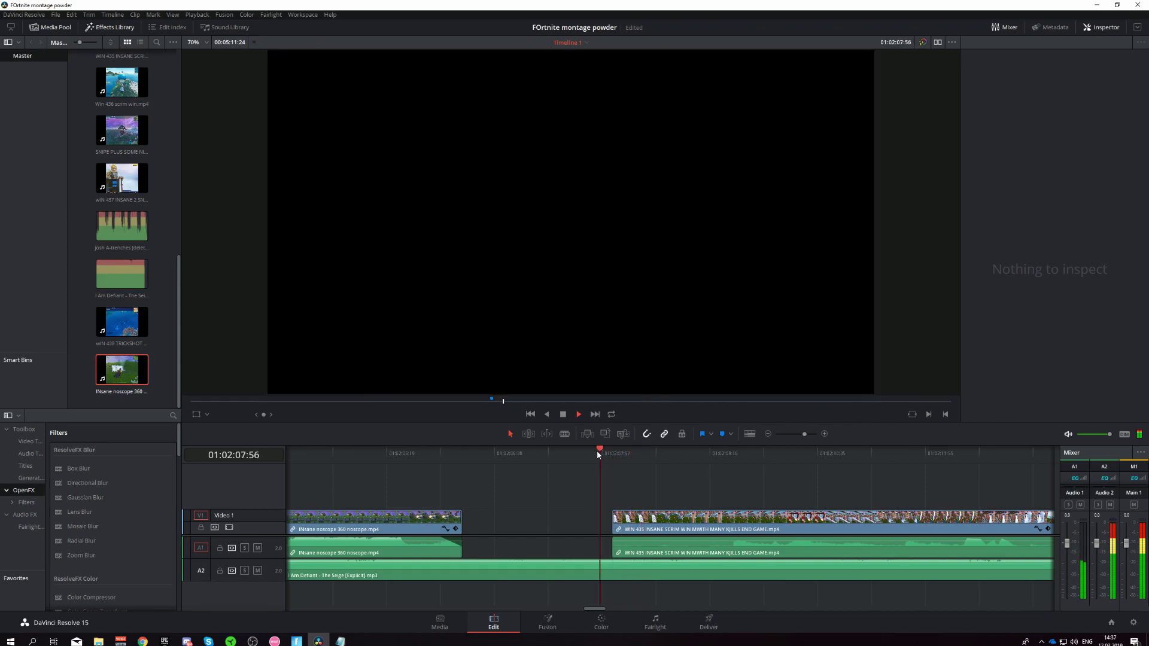
key(space)
Zoom in and set the playhead on the chosen beat near the clip start.
drag(807, 433, 811, 432)
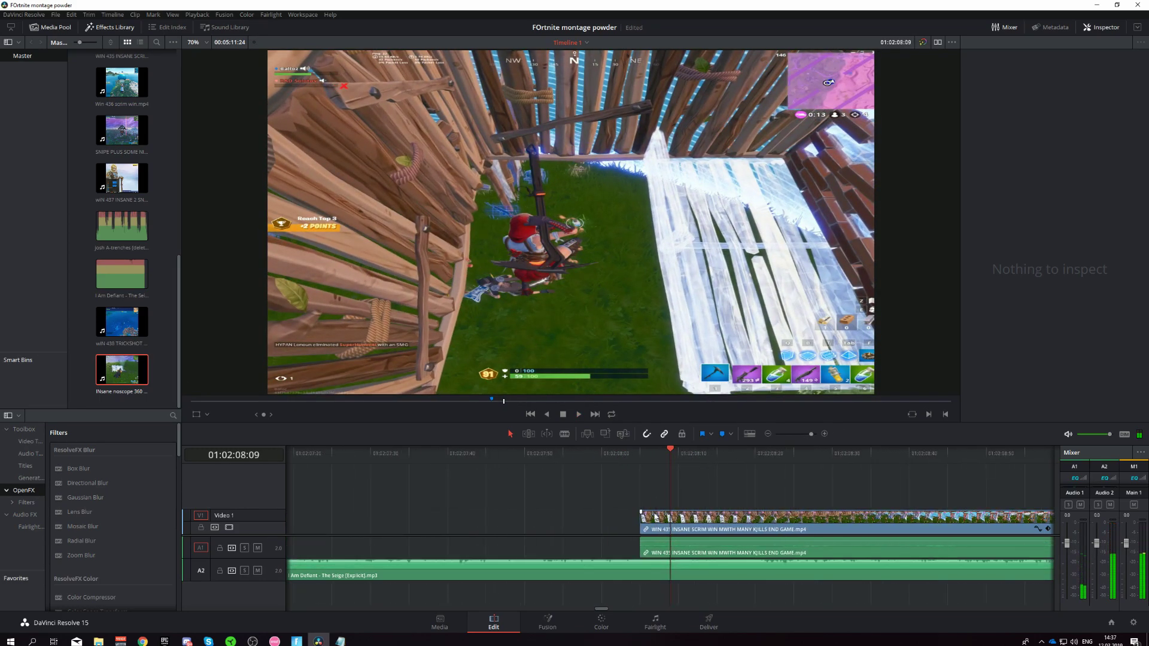
click(616, 453)
key(space)
click(638, 453)
key(space)
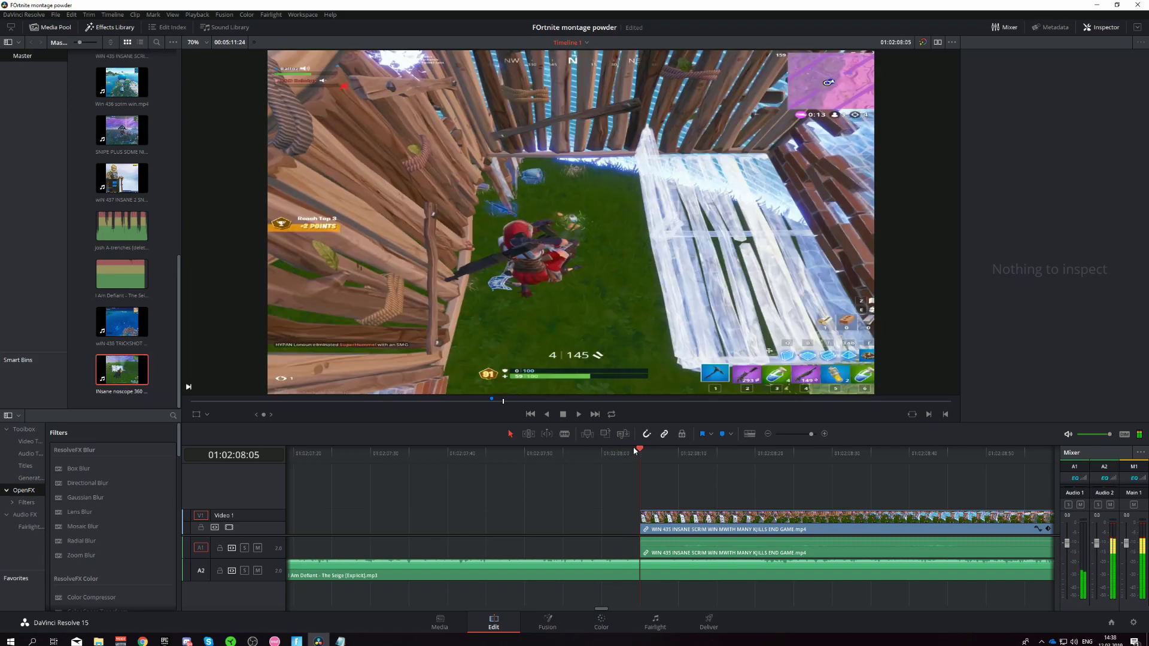
key(Left)
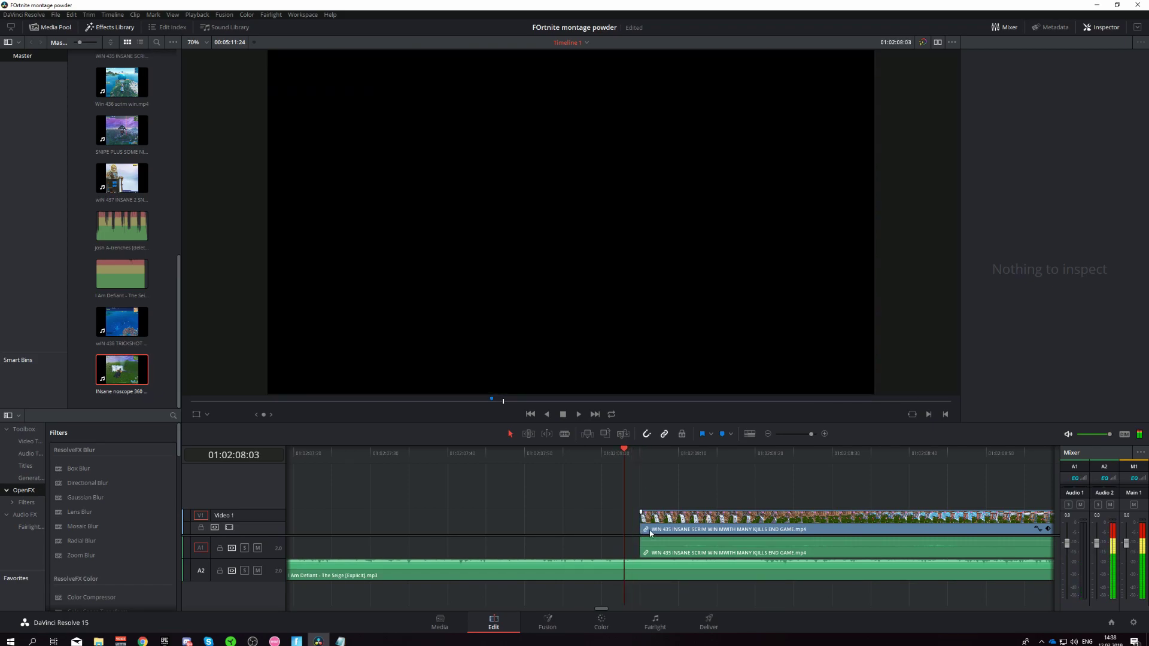
Slide the clip so it starts at the playhead and play from the new start.
drag(645, 525, 614, 525)
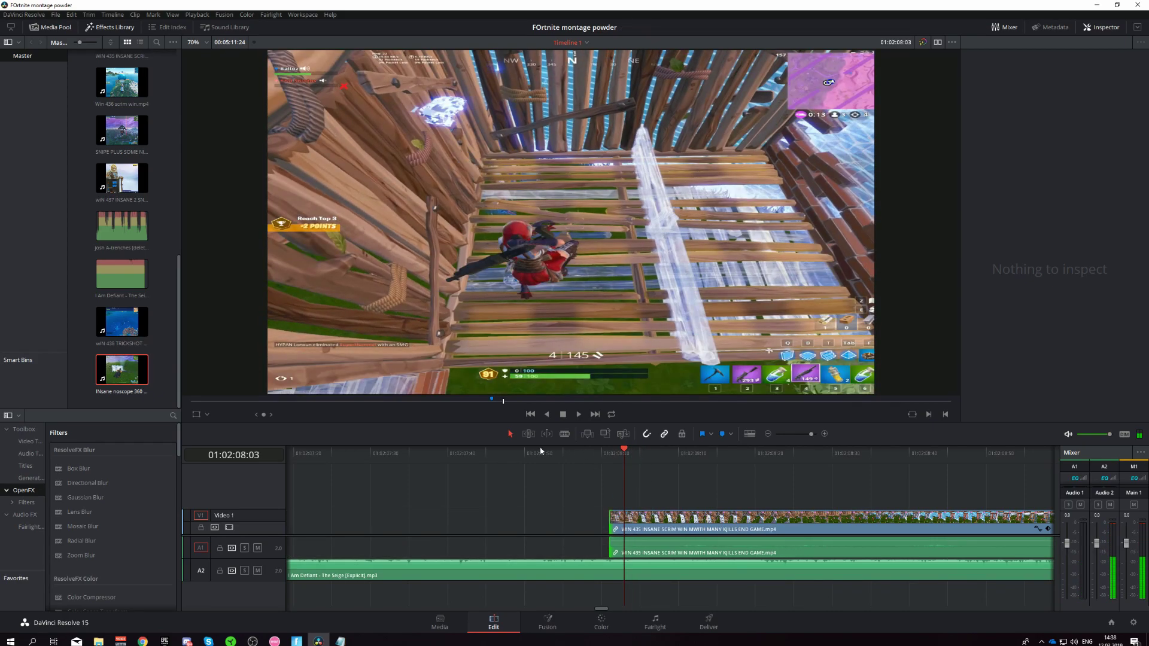
key(space)
click(486, 454)
key(space)
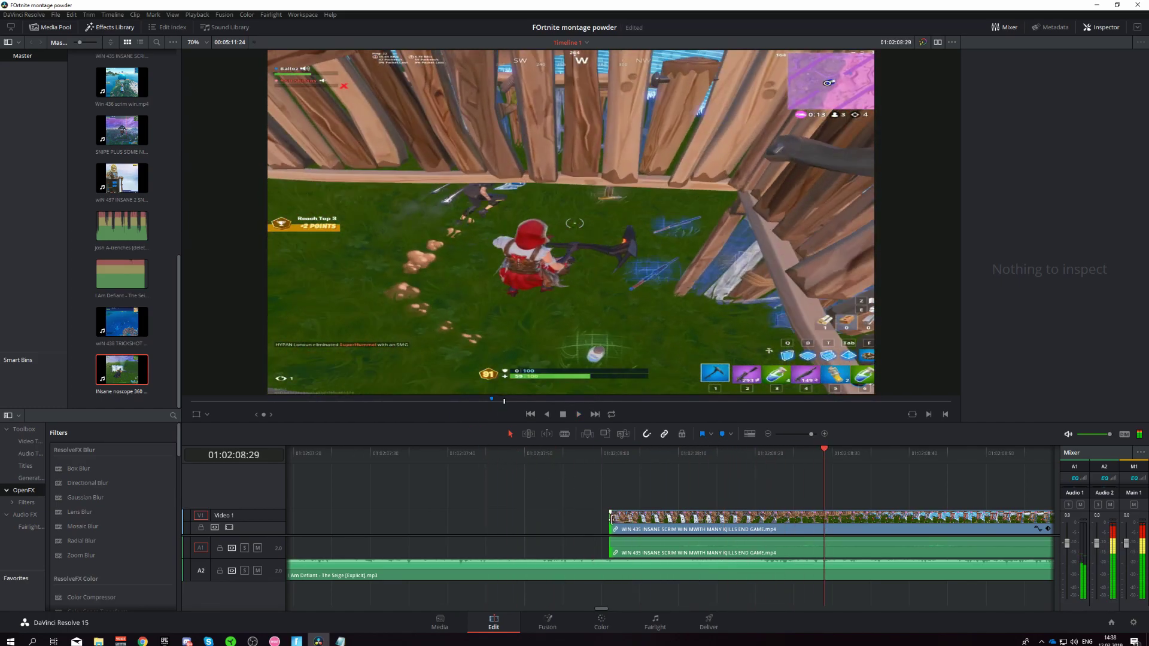
Nudge the clip slightly later and replay to check the sync.
drag(616, 520, 624, 519)
click(543, 455)
key(space)
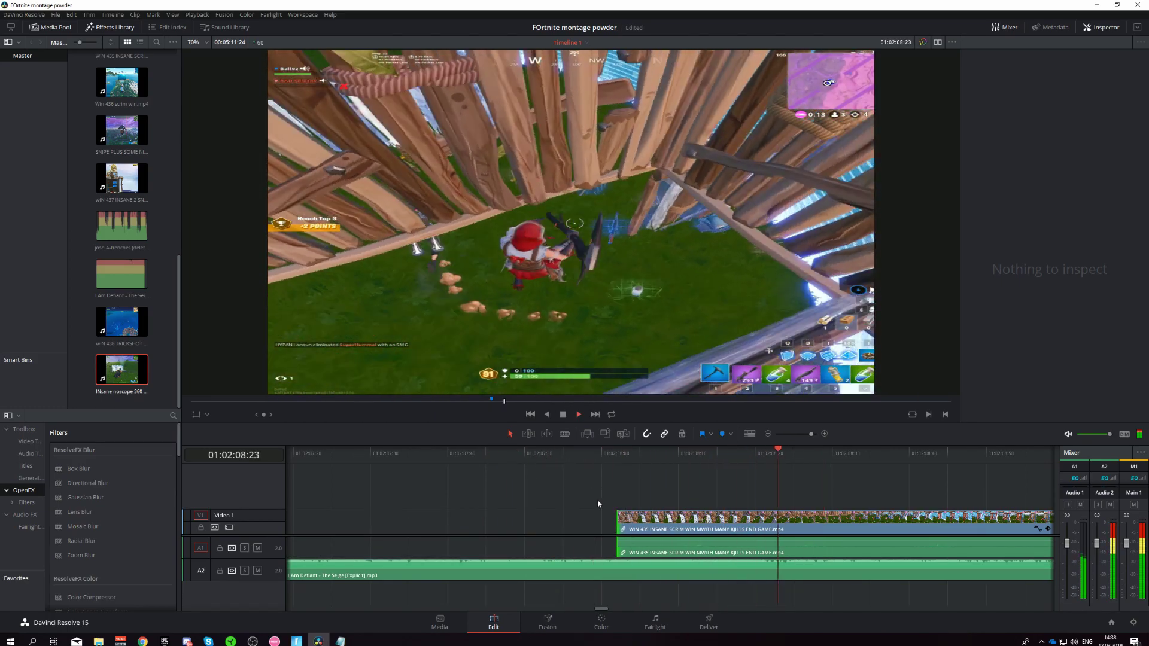
drag(811, 434, 800, 434)
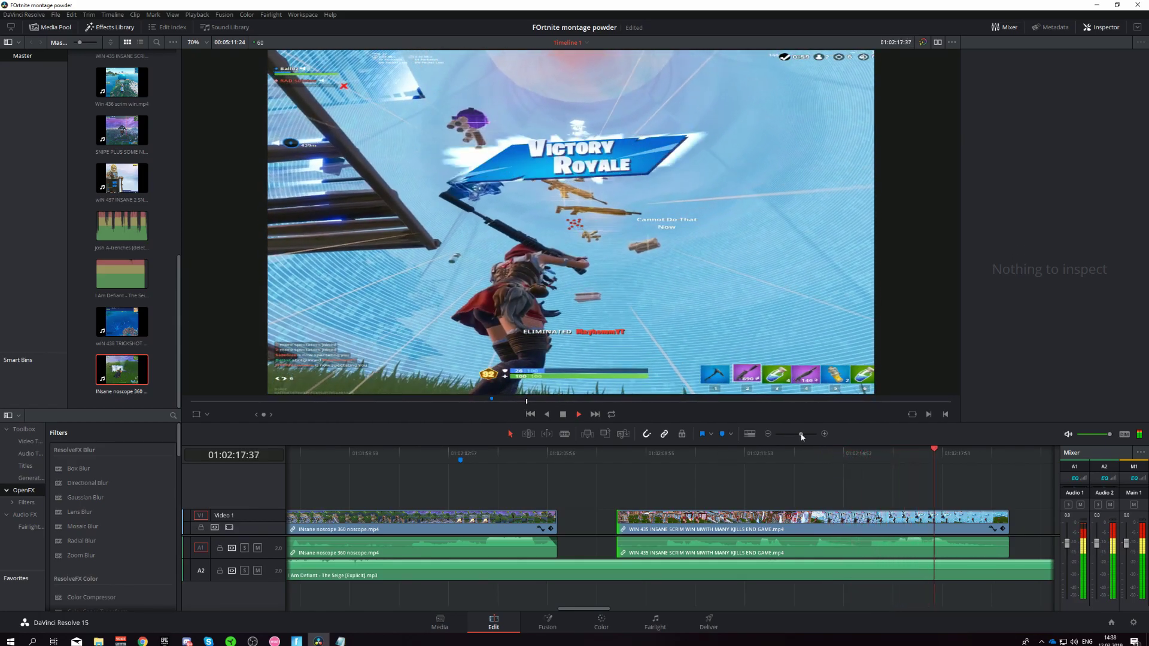
Slide the right-hand clip group about 29 seconds left, then play back the edit.
drag(801, 433, 798, 436)
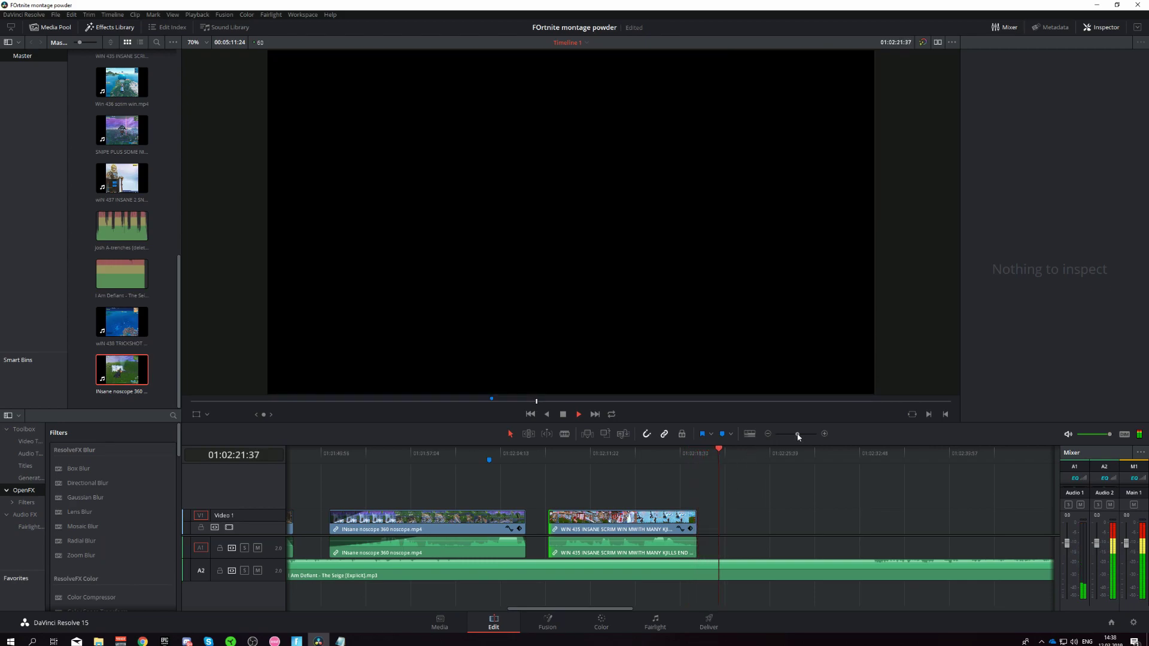
mouse_move(797, 436)
mouse_down()
mouse_move(735, 438)
mouse_move(790, 436)
mouse_up()
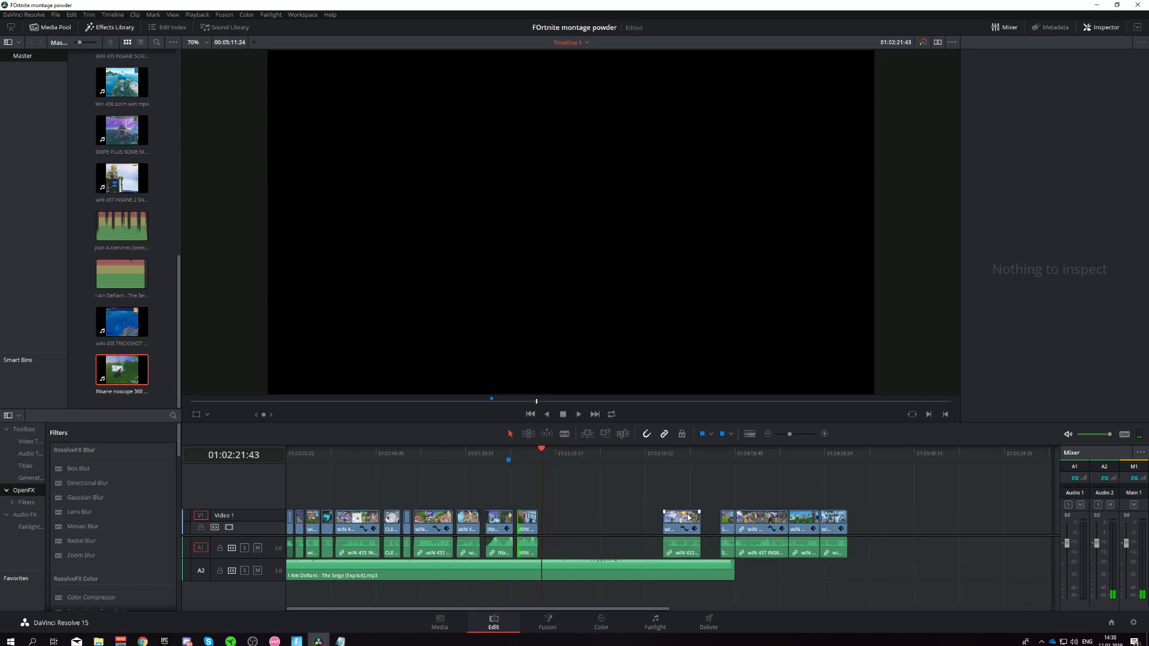
mouse_move(690, 504)
mouse_down()
mouse_move(694, 521)
mouse_move(629, 521)
mouse_up()
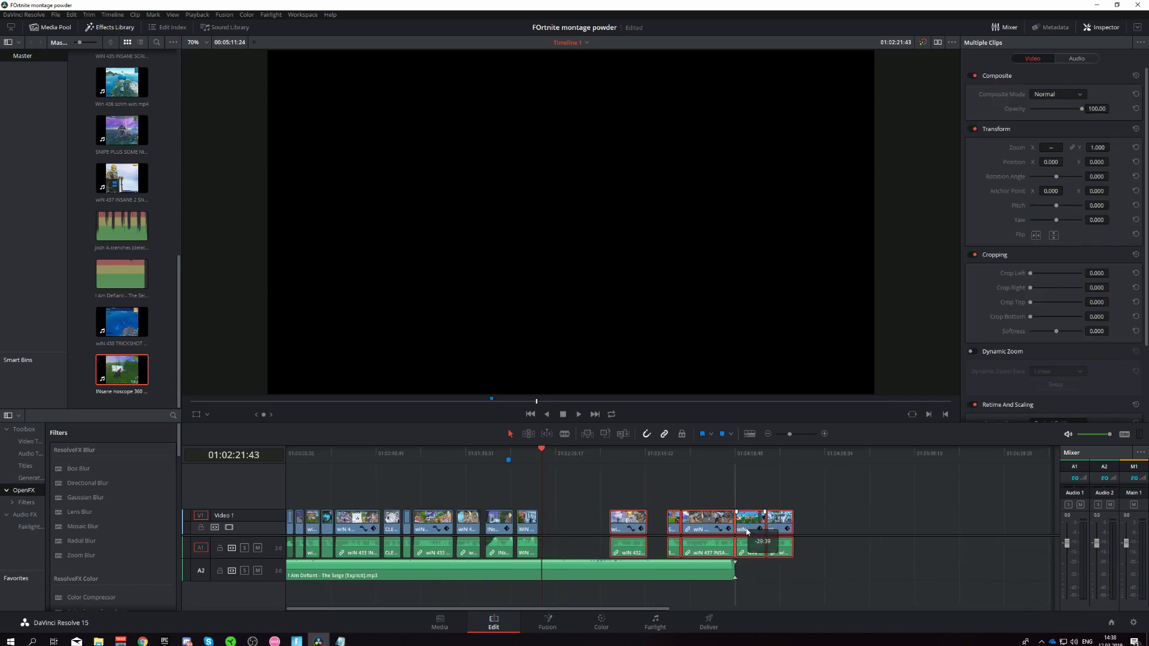
click(611, 462)
click(611, 461)
key(space)
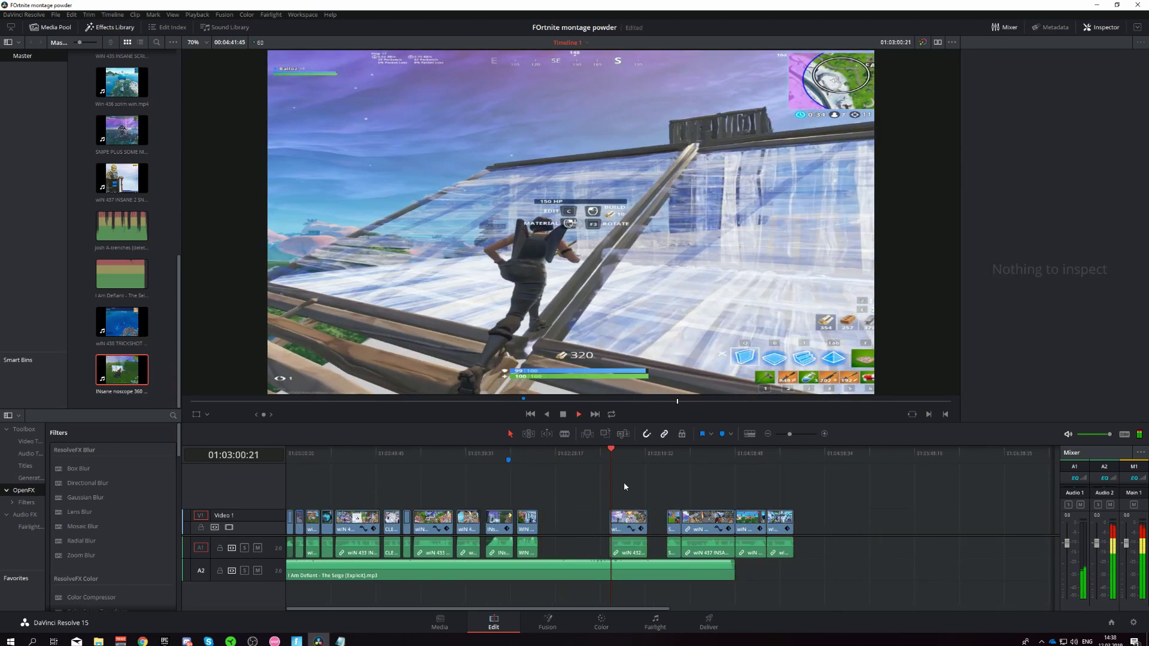
click(667, 460)
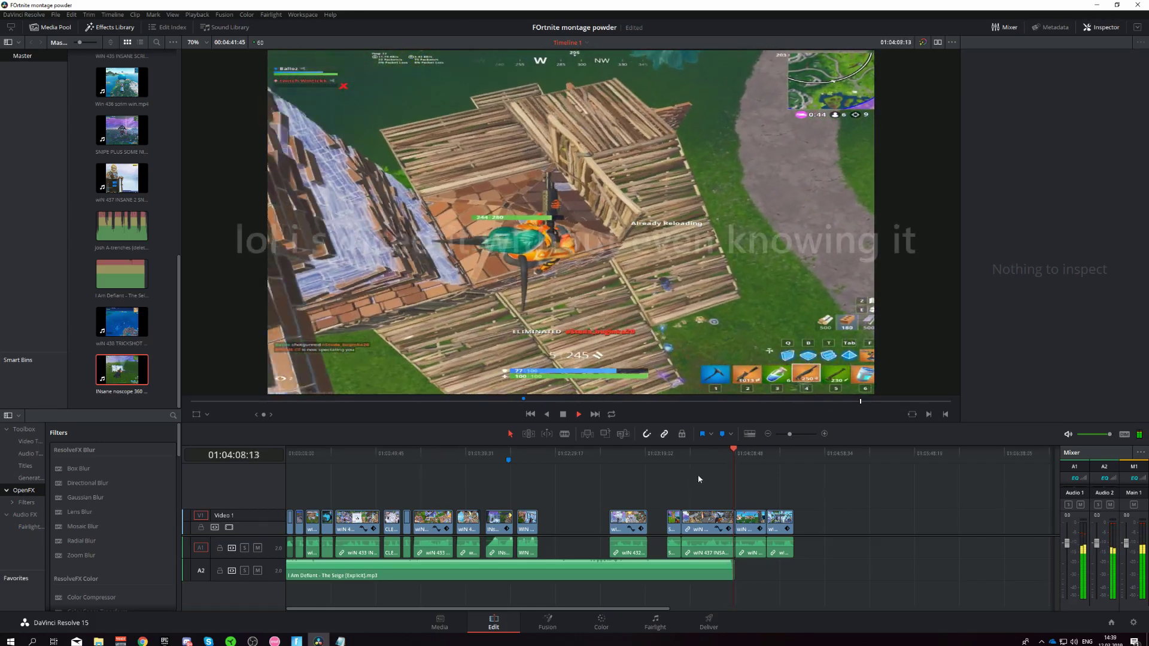
click(718, 450)
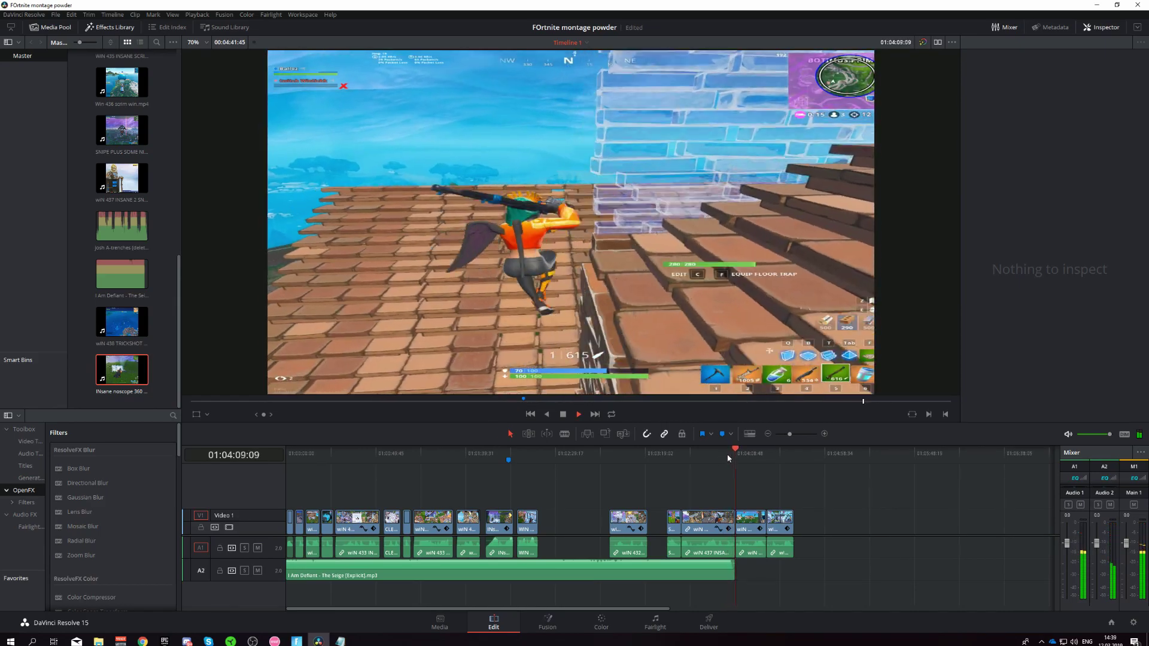
Replay the cut around 01:04:02–01:04:05 with the timeline zoomed in.
click(723, 454)
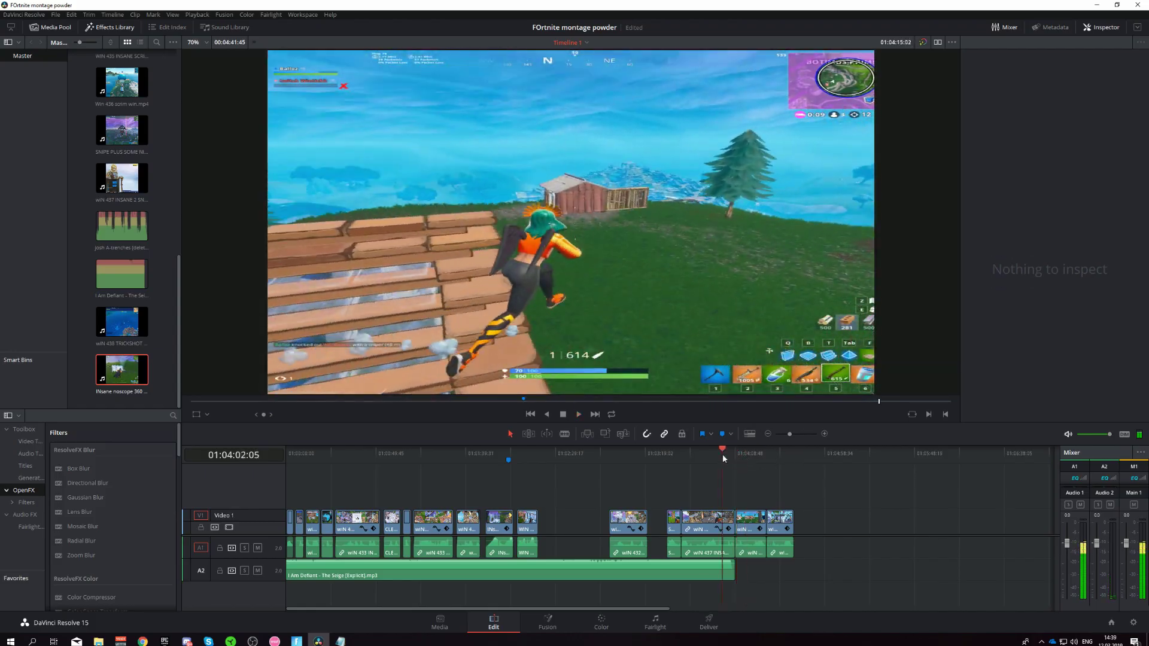
drag(790, 435, 797, 434)
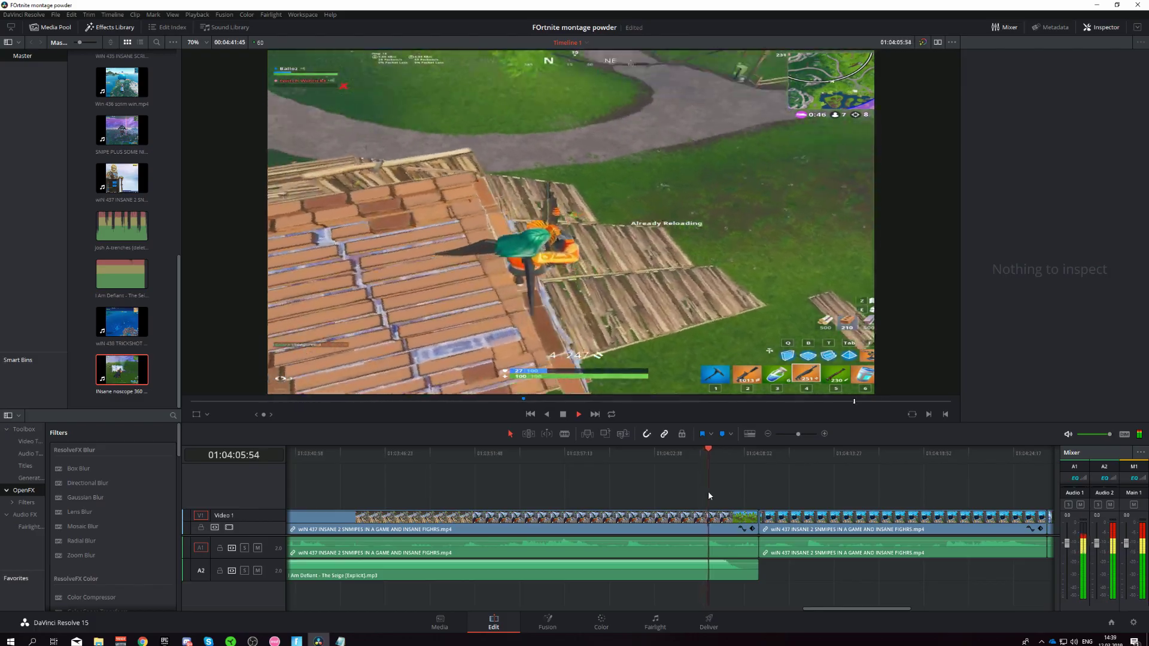
click(716, 453)
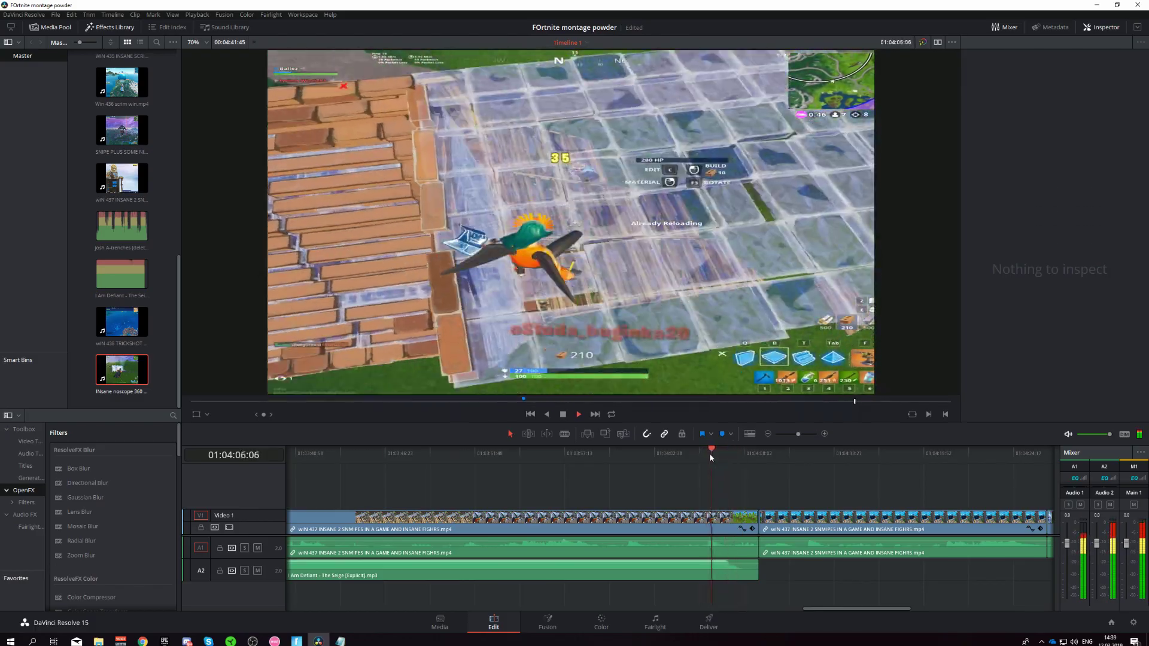
click(709, 455)
click(700, 454)
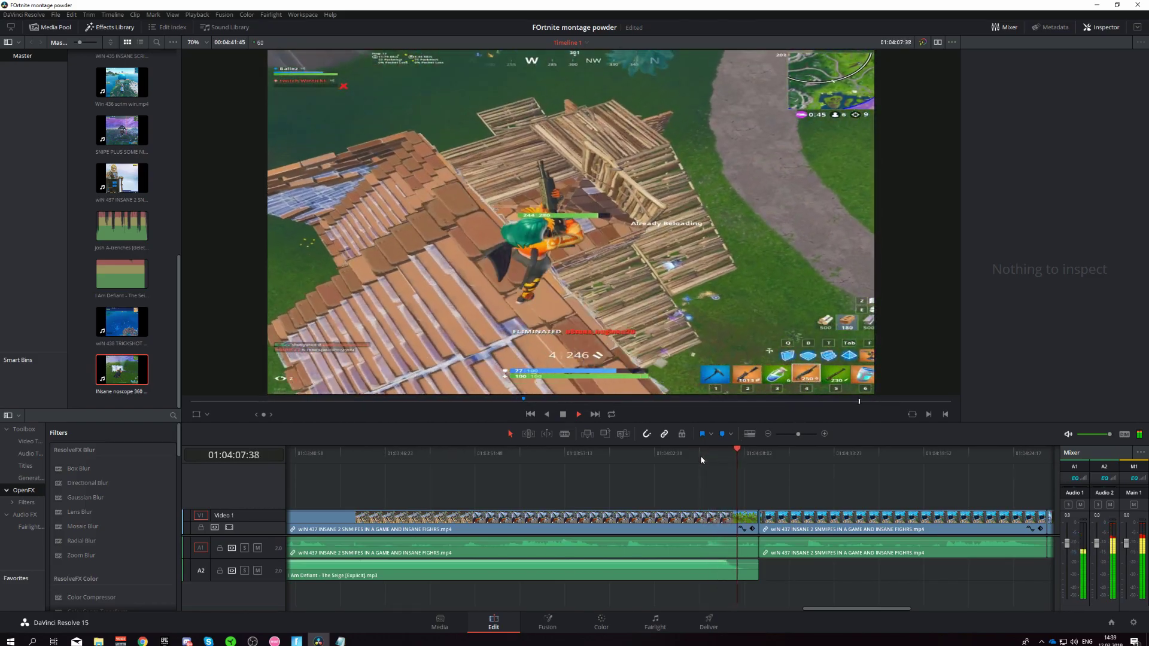
click(707, 454)
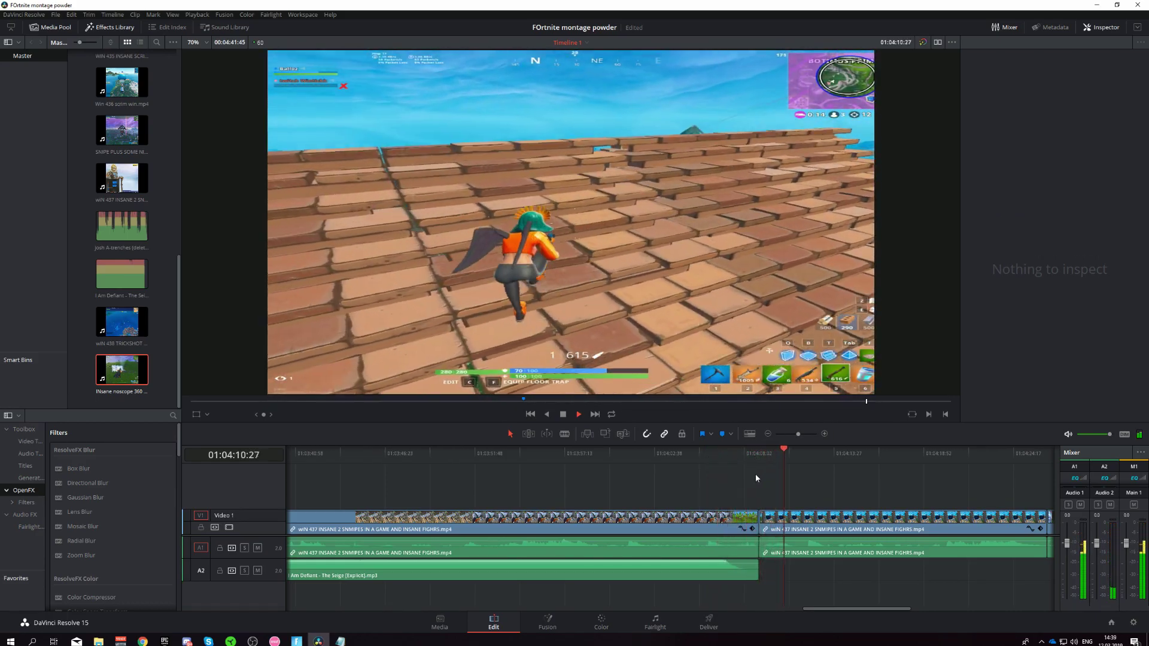
key(space)
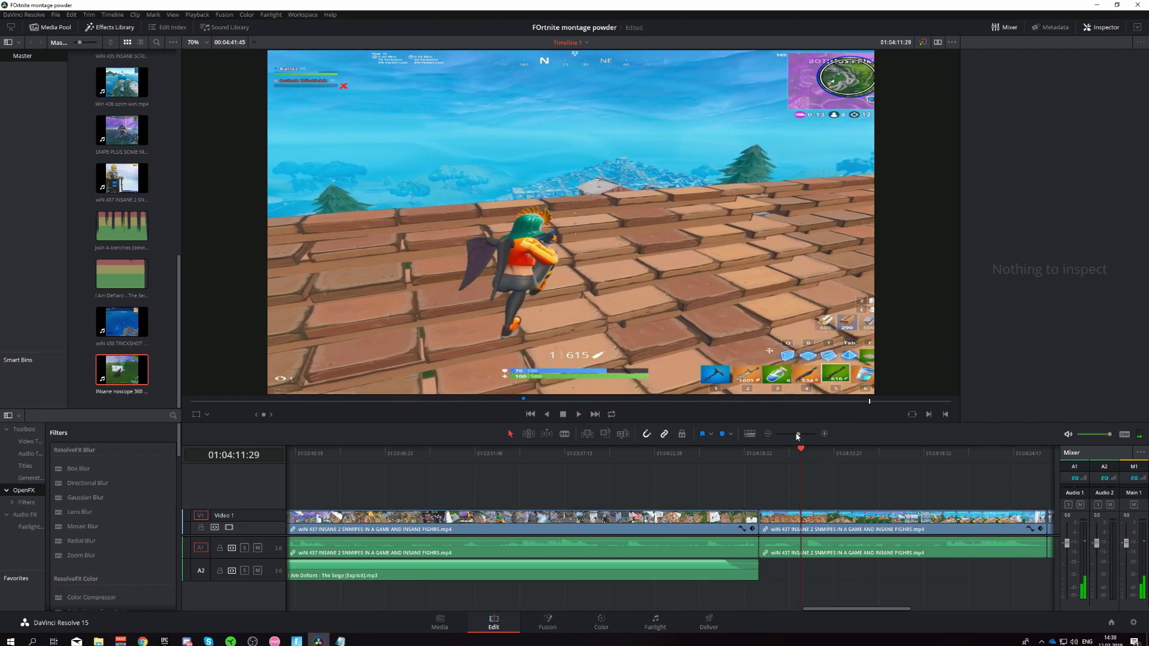
Scrub through the montage and drag the wiN 437 clip much earlier.
drag(798, 436, 796, 435)
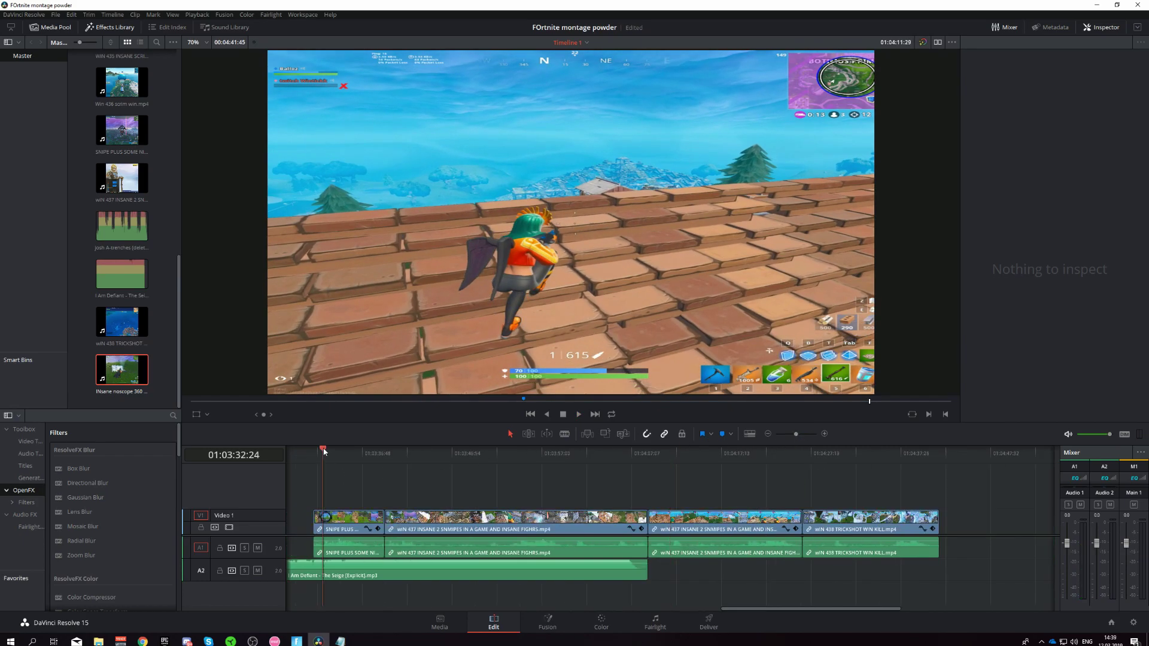
drag(323, 452, 670, 457)
key(space)
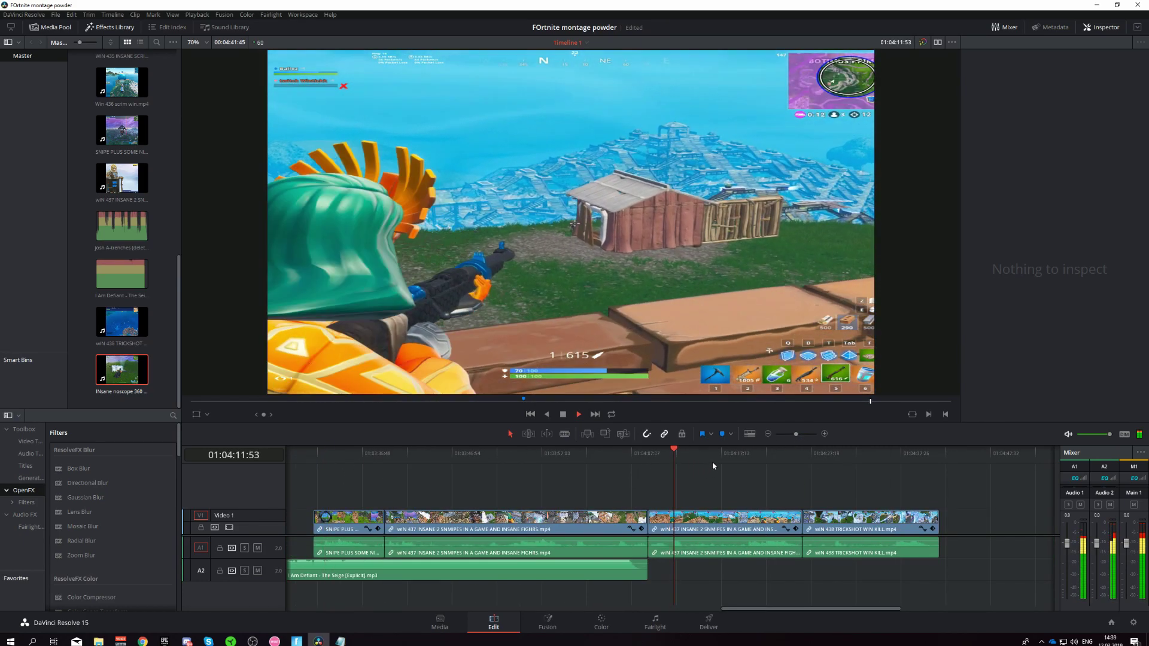
mouse_move(718, 519)
mouse_down()
mouse_move(245, 529)
mouse_move(577, 530)
mouse_up()
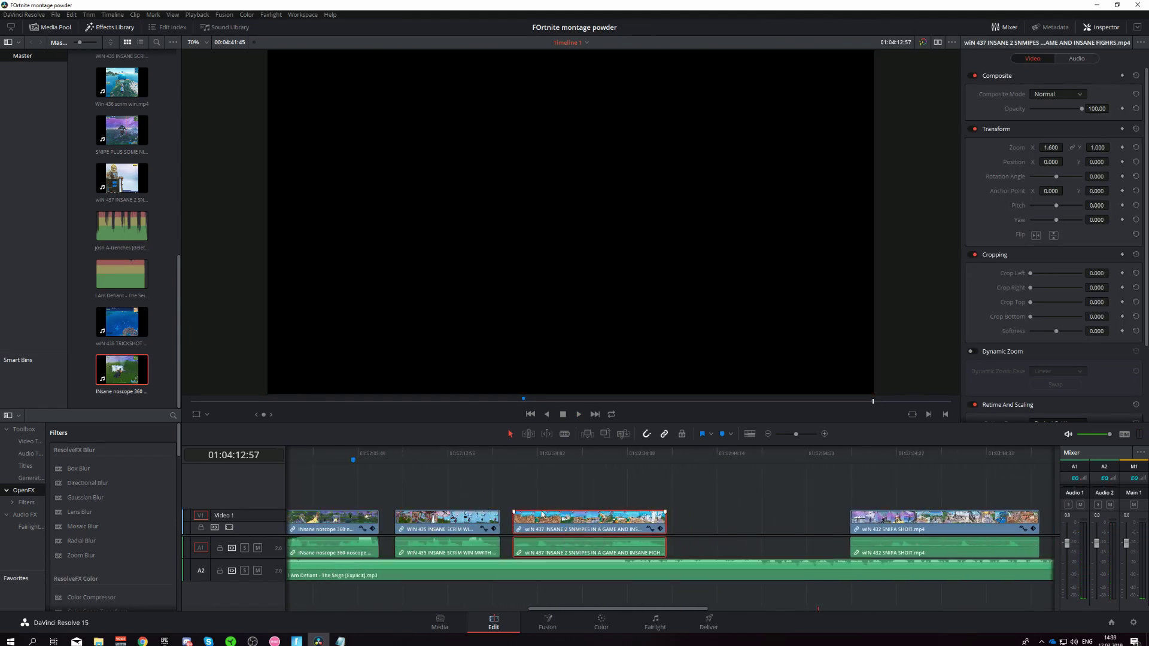
Zoom in, select the wiN 437 clip at its start and check its timing.
drag(798, 435, 802, 434)
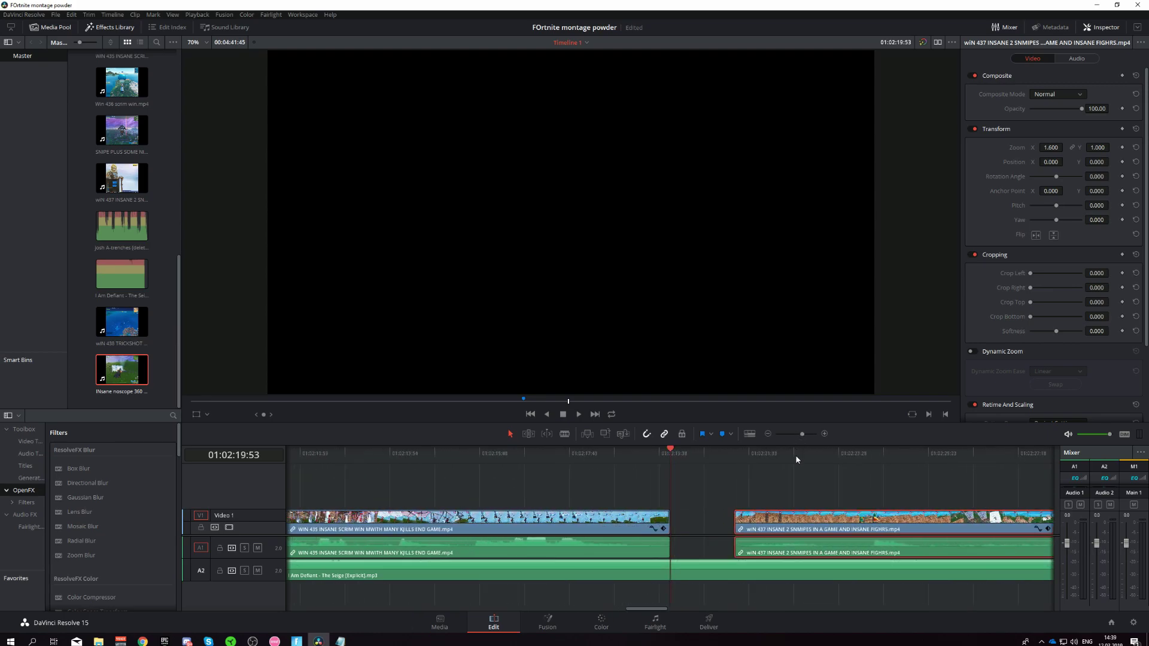
drag(712, 453, 739, 453)
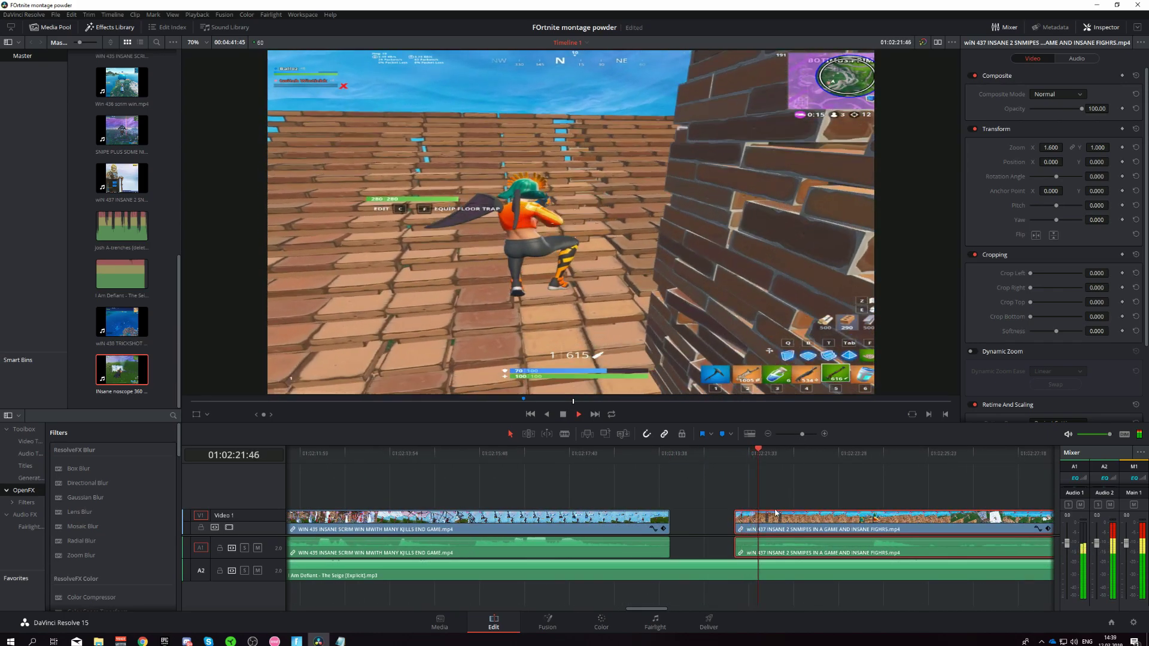
drag(803, 436, 810, 434)
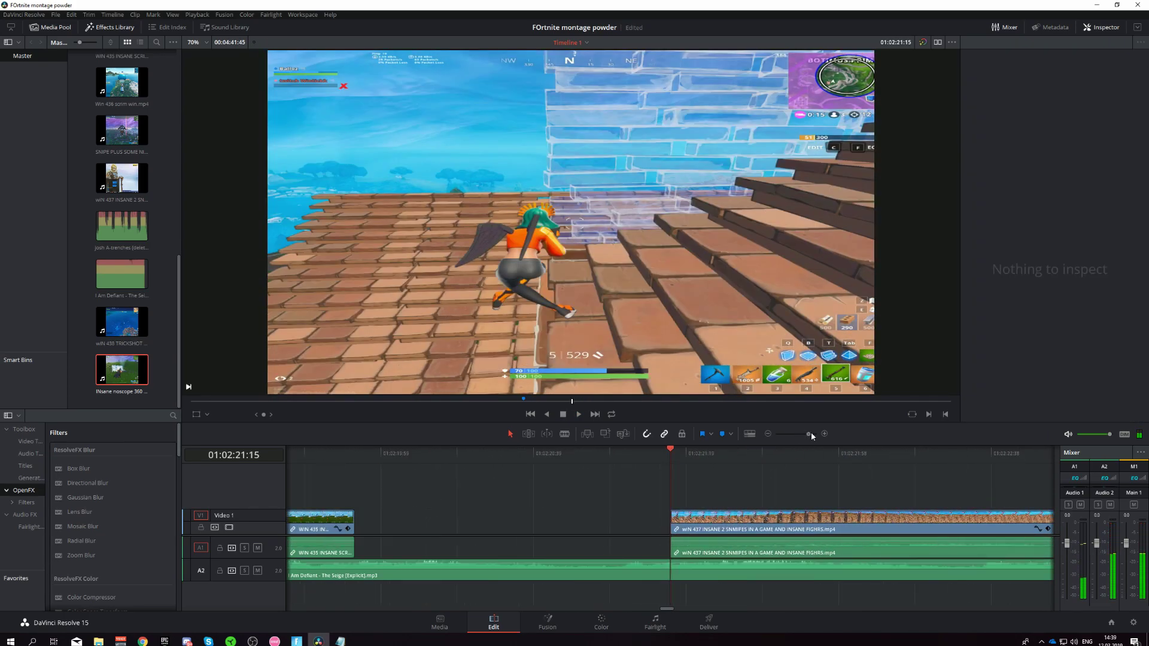
drag(682, 520, 705, 521)
key(space)
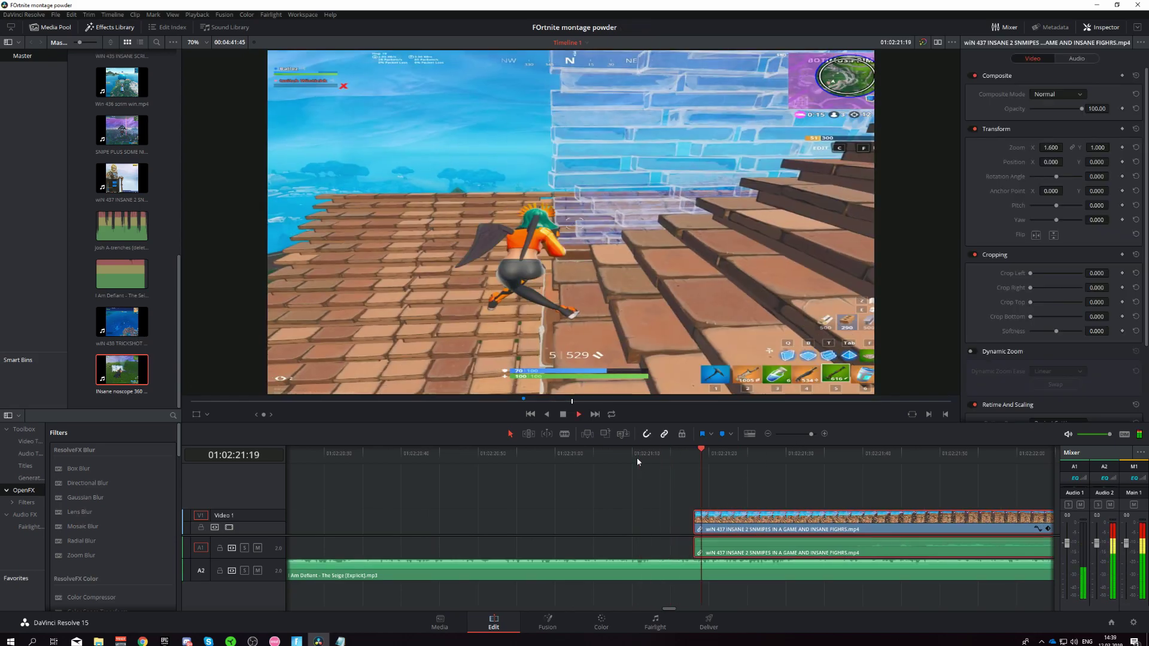
key(space)
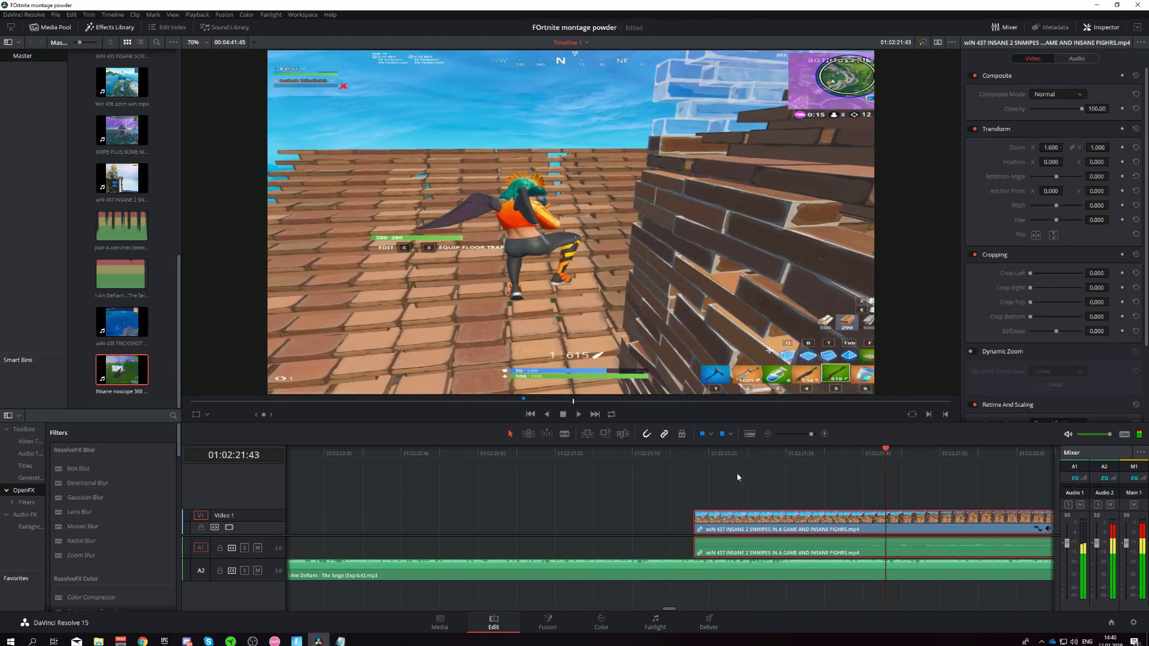
Shift the wiN 437 clip +00:20 later and play back the cut.
drag(767, 534, 931, 531)
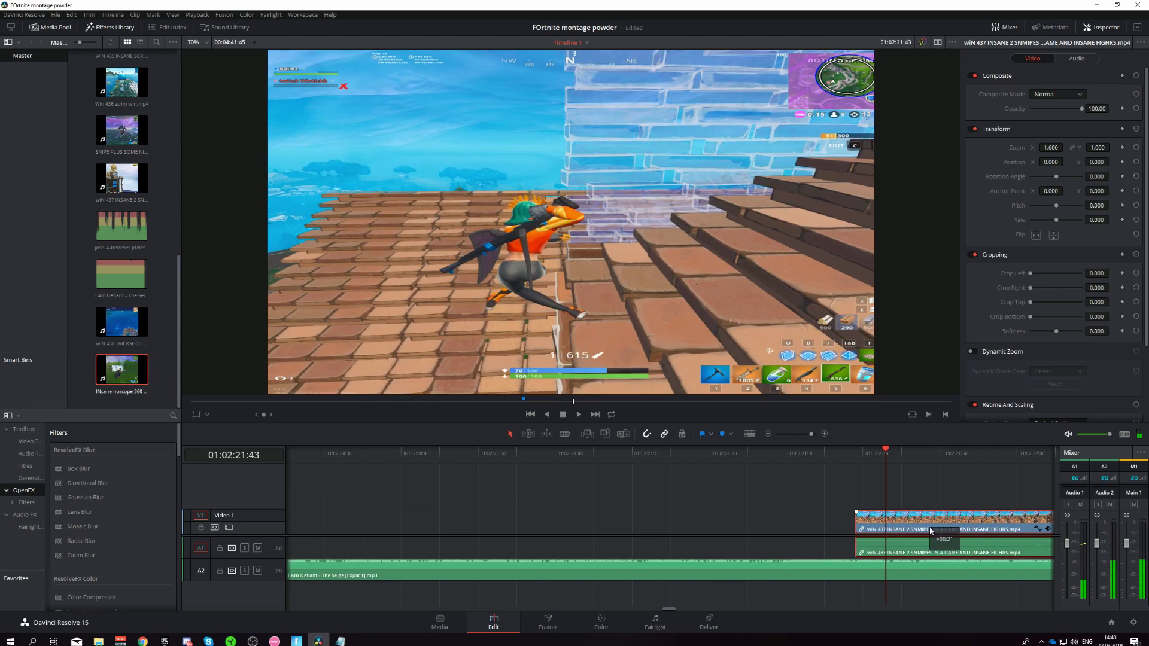
key(space)
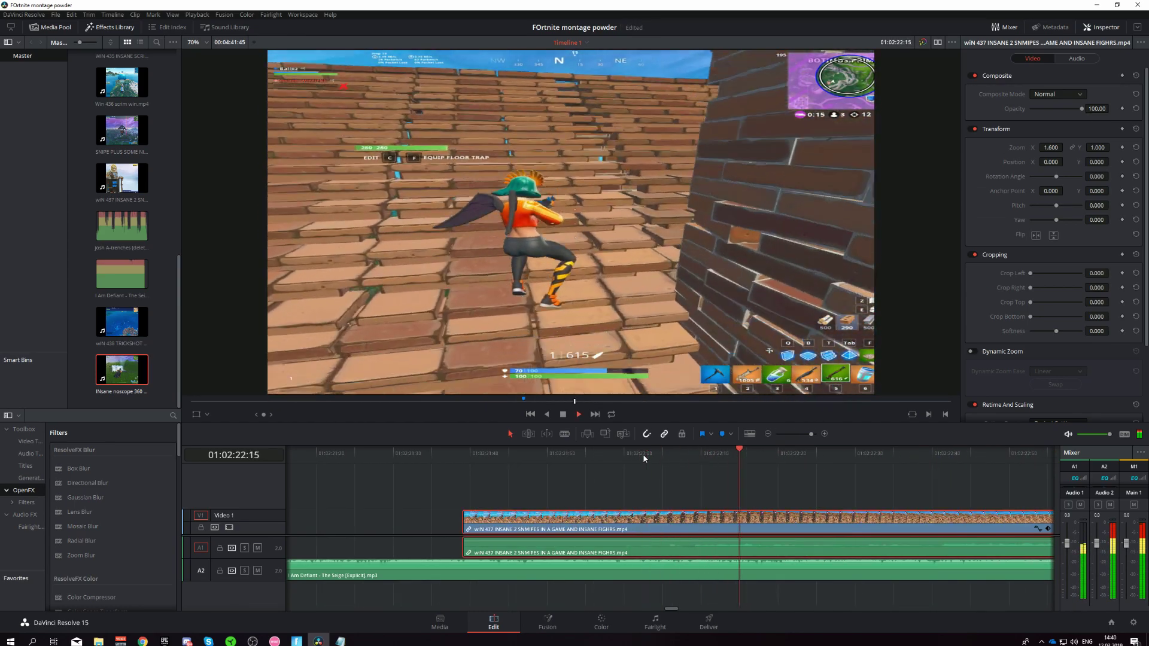
scroll(803, 443, down, 5)
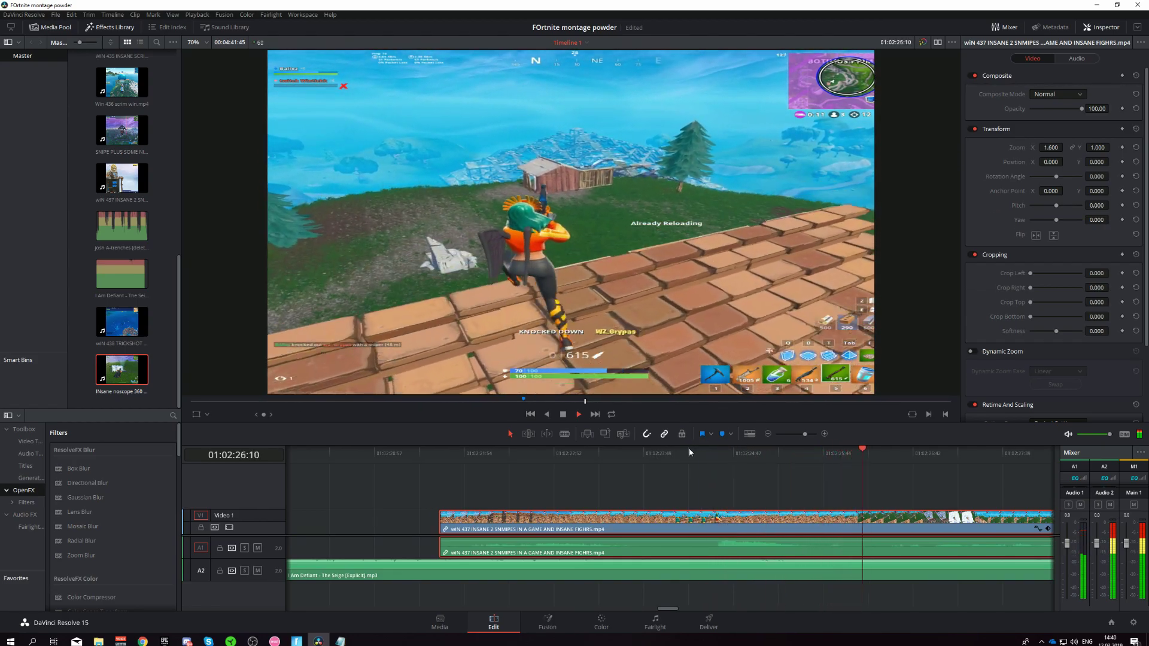
click(554, 454)
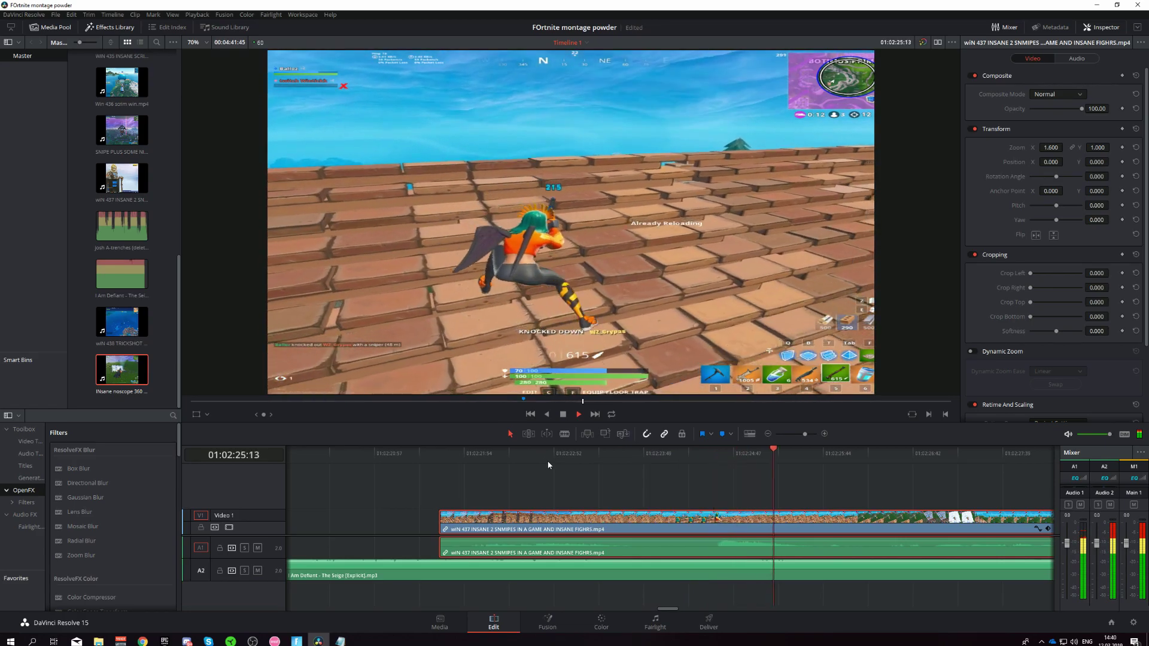
Replay the section around the cut at different timeline zoom levels.
click(806, 435)
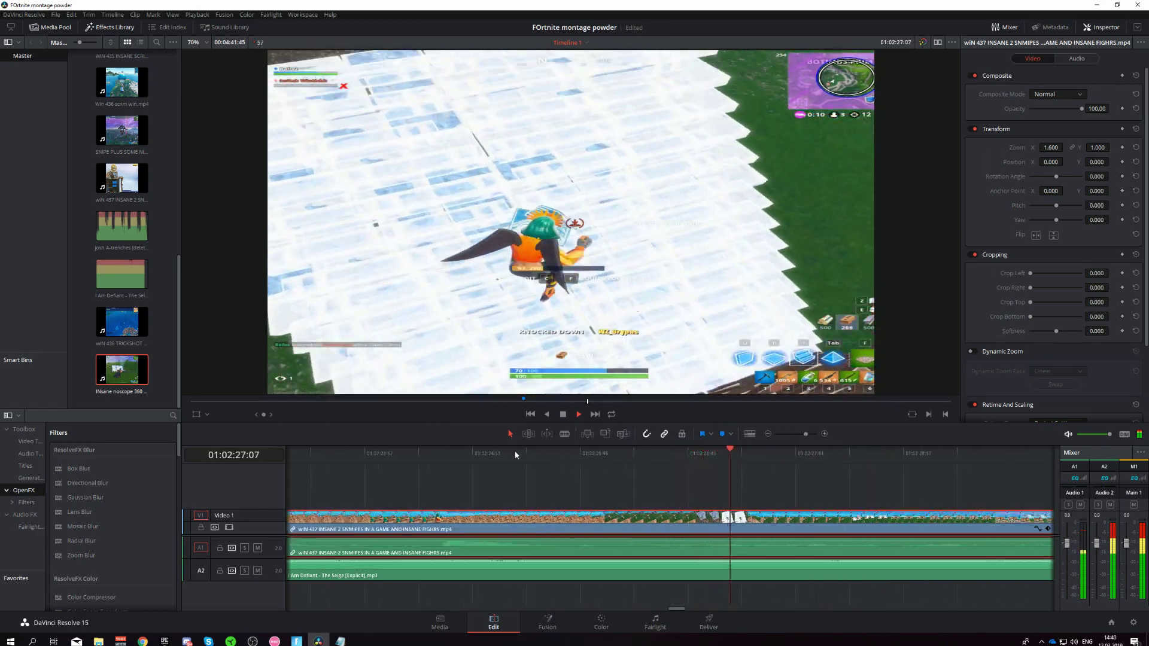
click(515, 451)
click(801, 434)
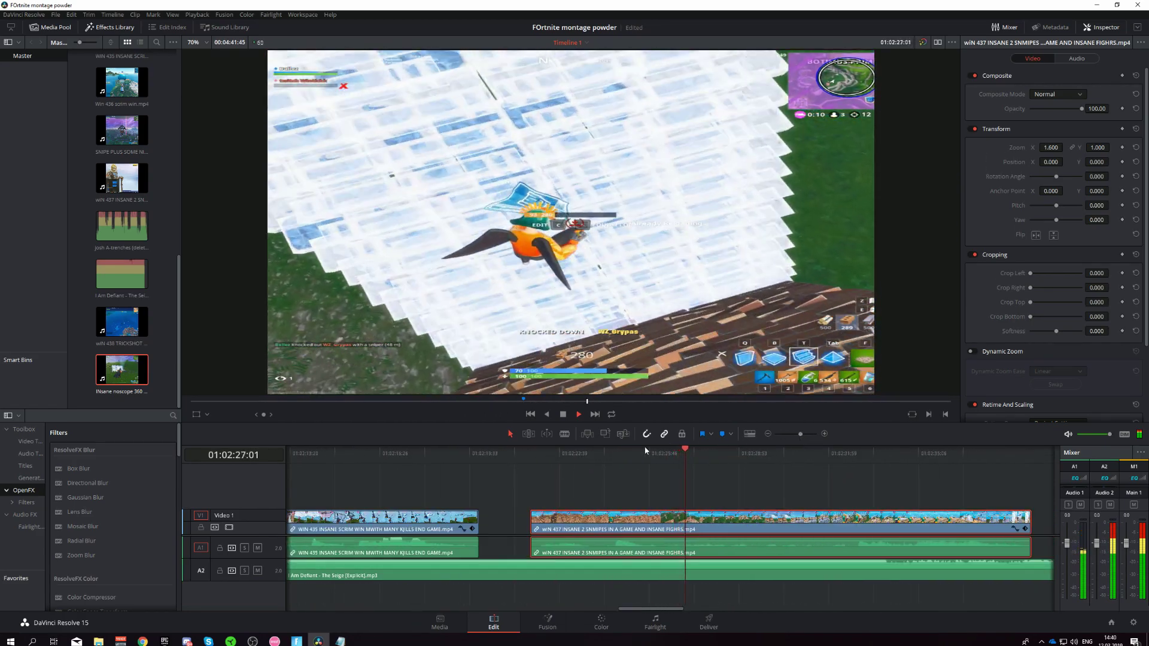
click(626, 453)
click(610, 455)
click(598, 453)
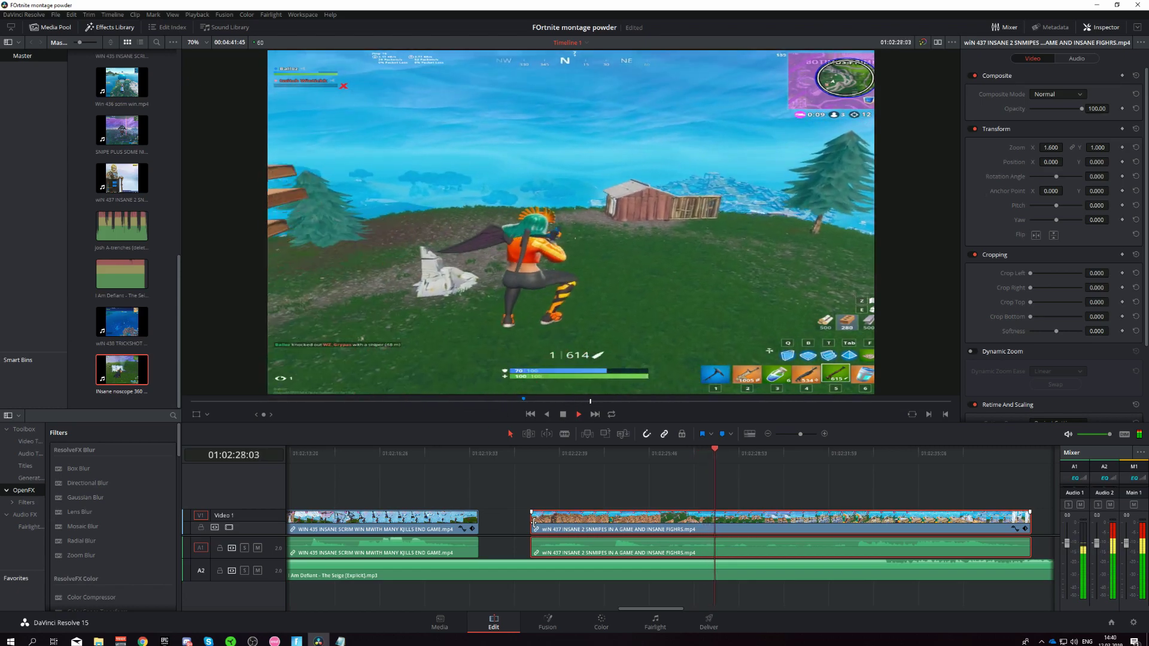
click(583, 453)
Rewatch the montage from several points around the wiN 437 clip's start.
click(653, 454)
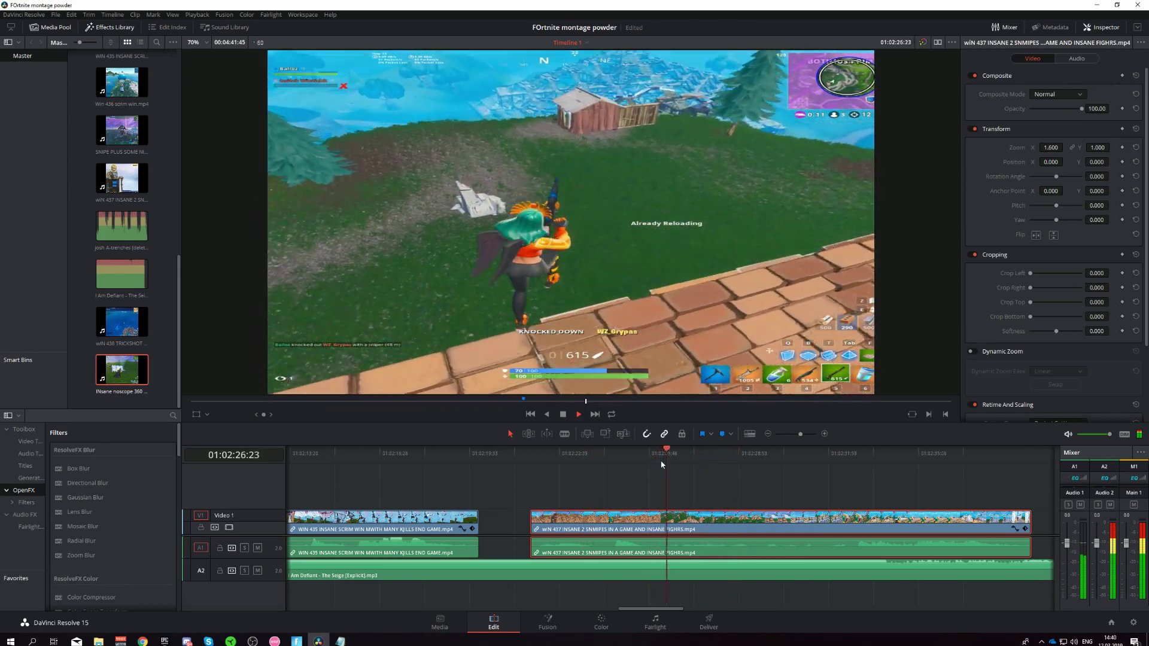
click(742, 454)
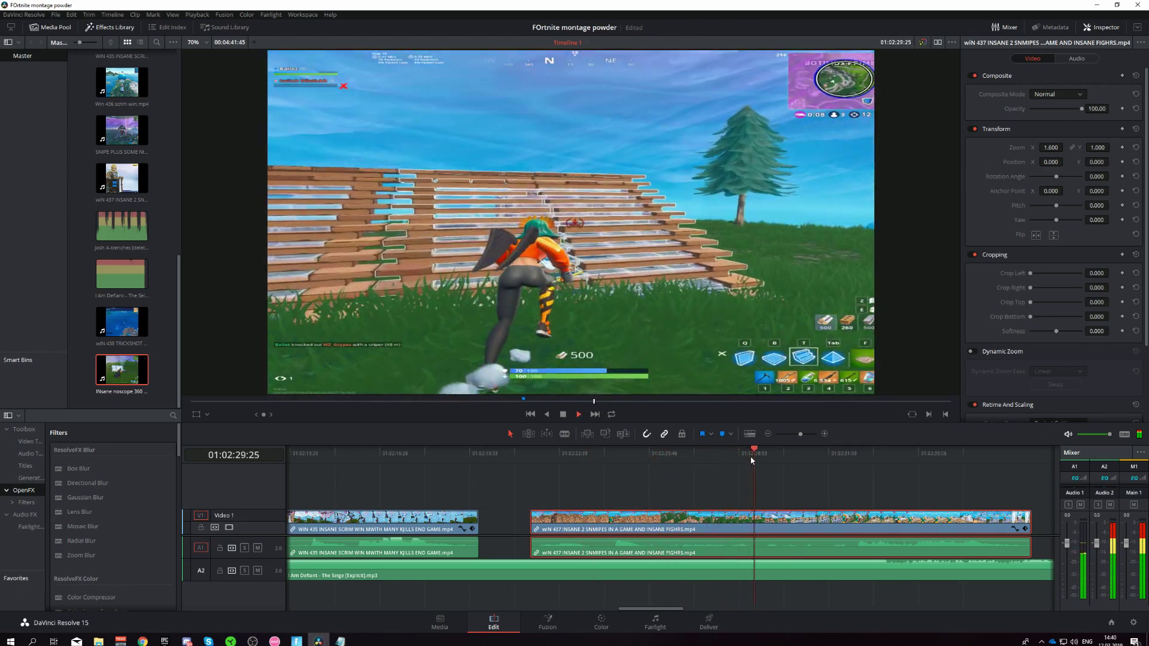
click(760, 455)
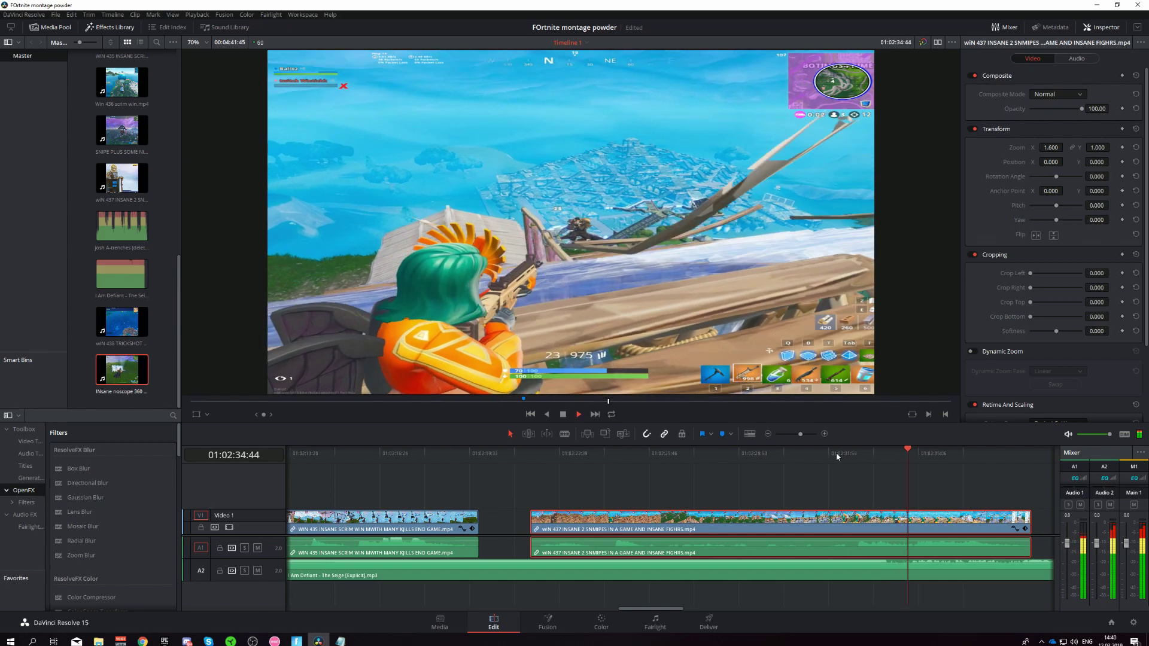
click(569, 452)
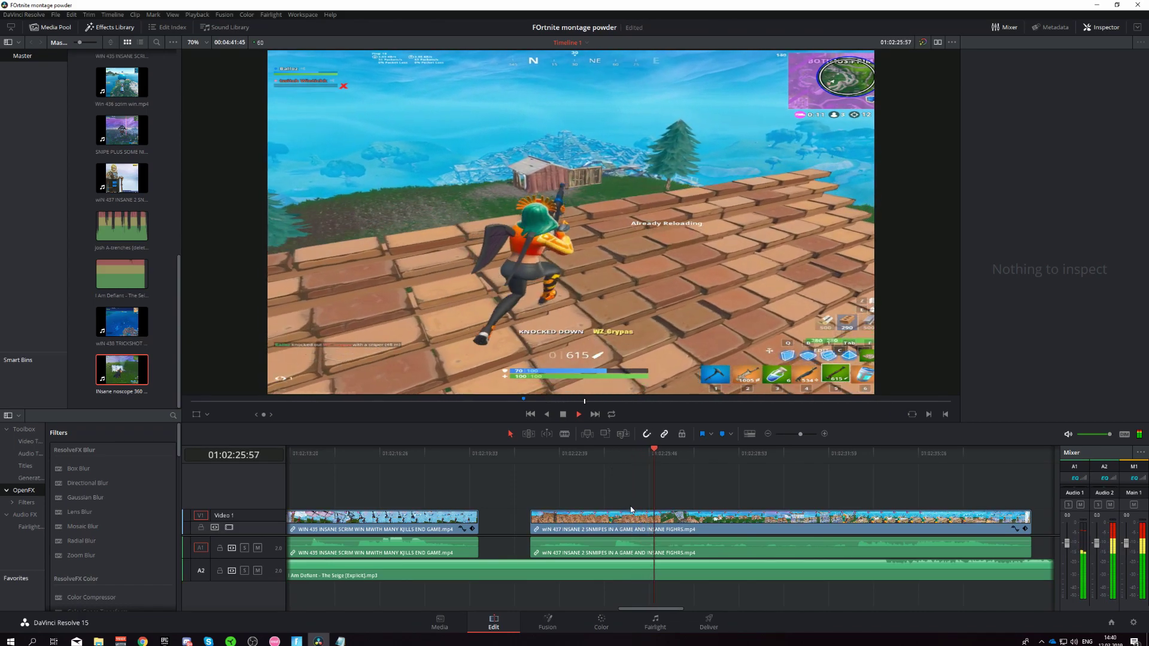
click(575, 453)
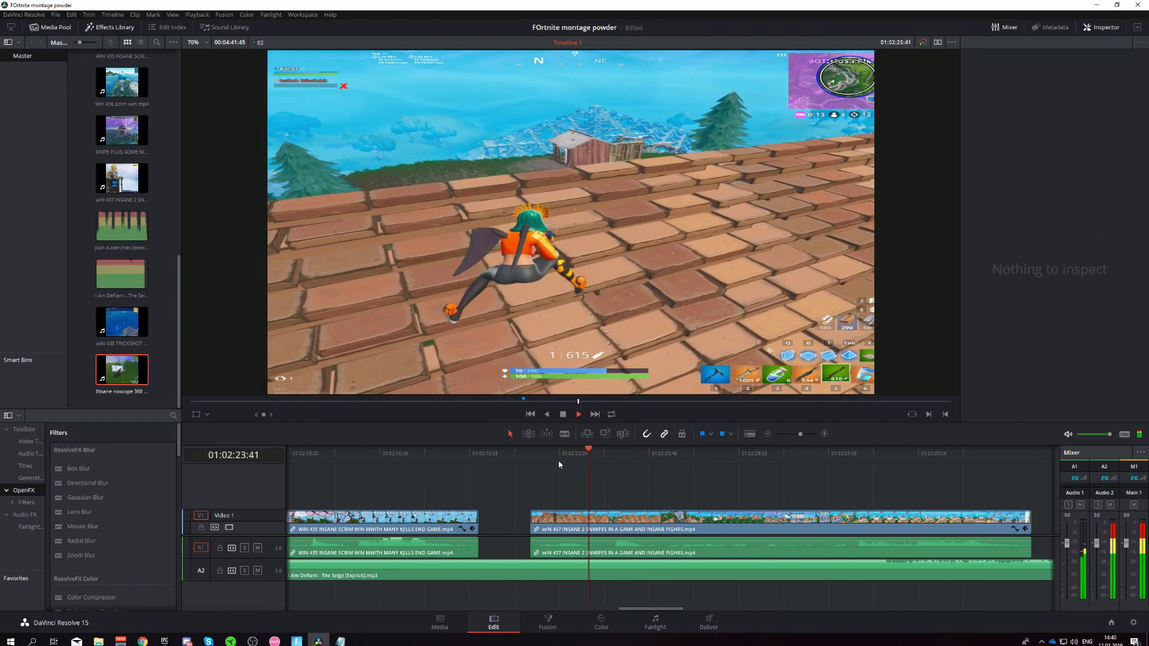
click(554, 461)
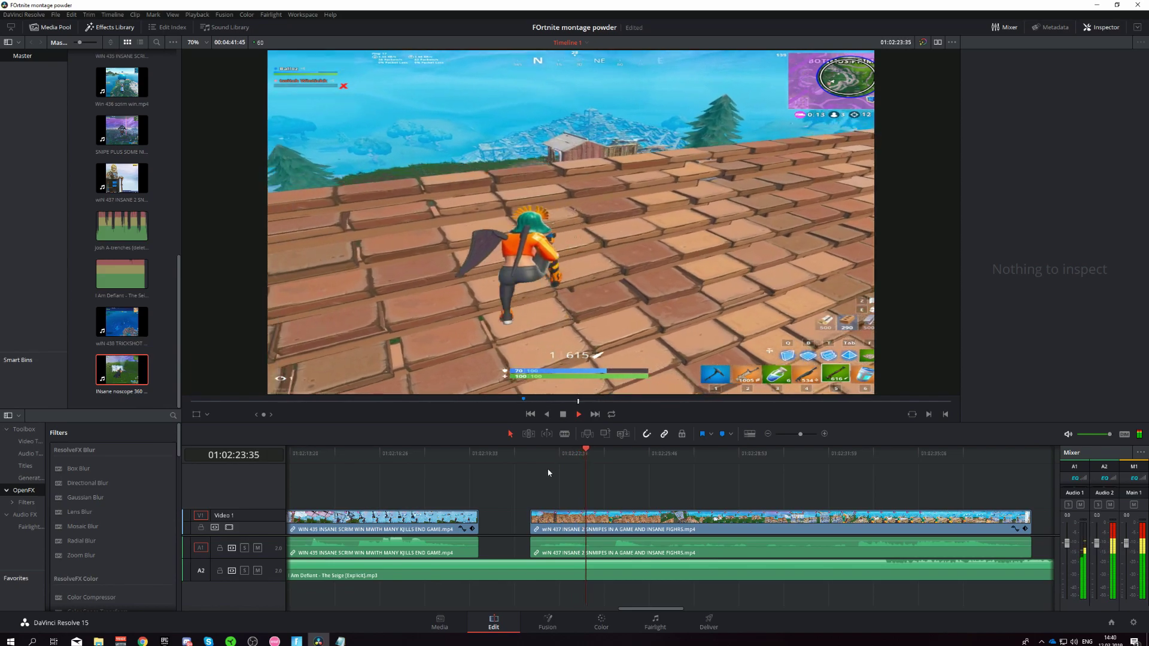
Slide the win 437 clip later on V1/A1, nudge it a touch further, and play it back.
key(space)
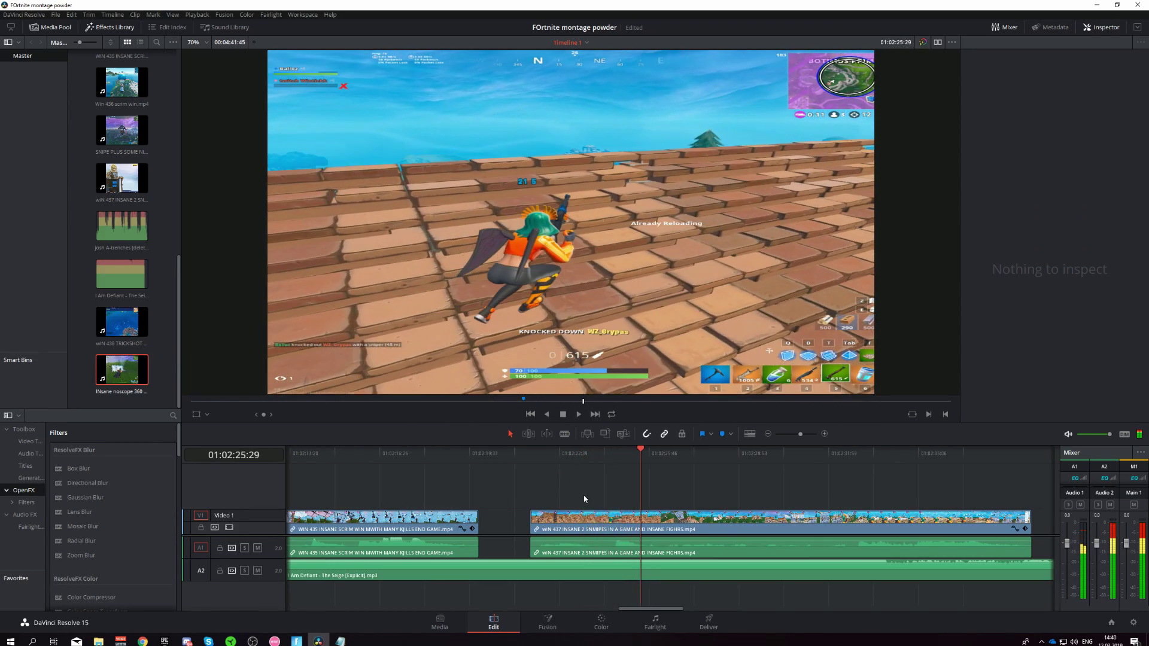
drag(625, 517, 662, 526)
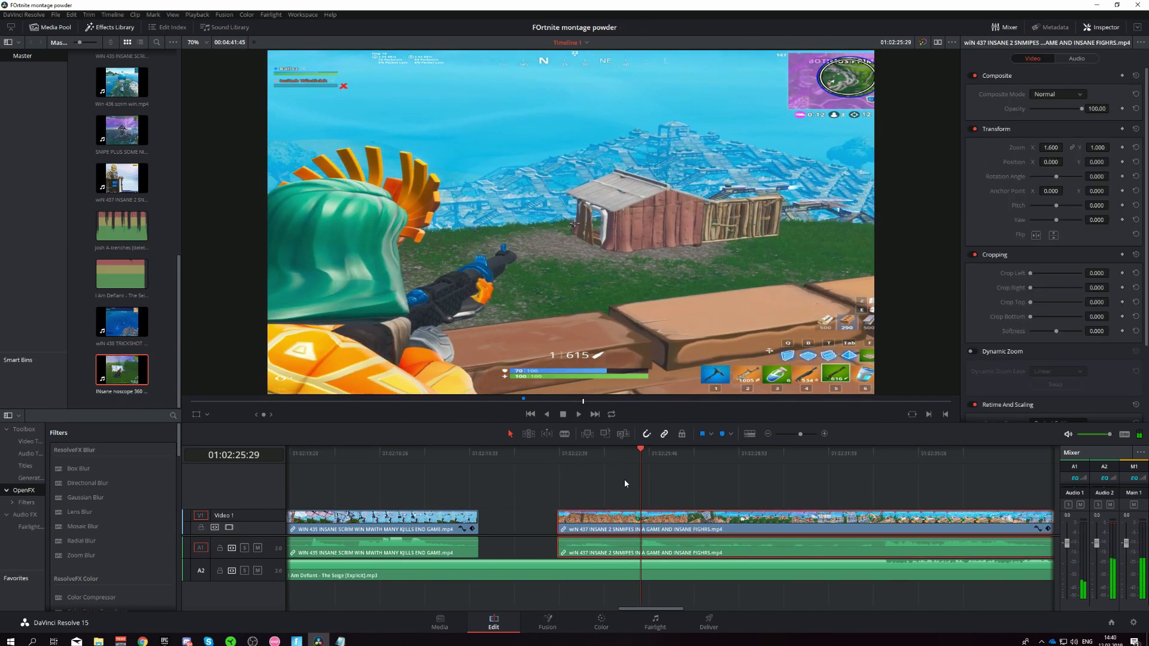
drag(616, 453, 662, 453)
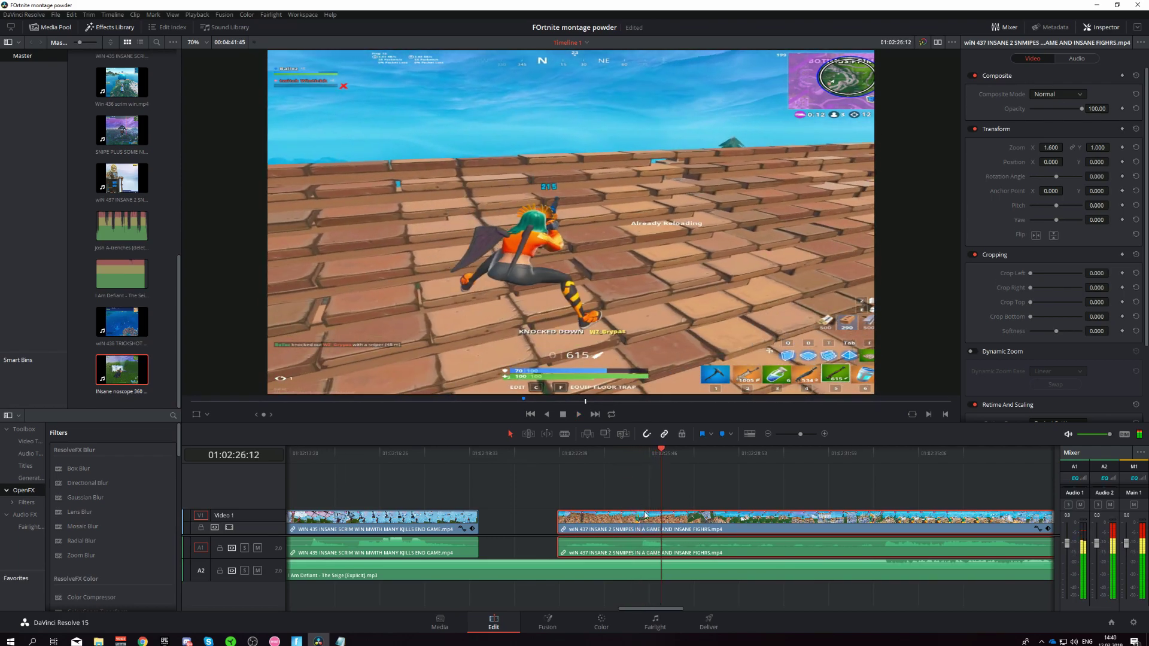
drag(645, 515, 651, 515)
click(641, 486)
click(628, 453)
key(space)
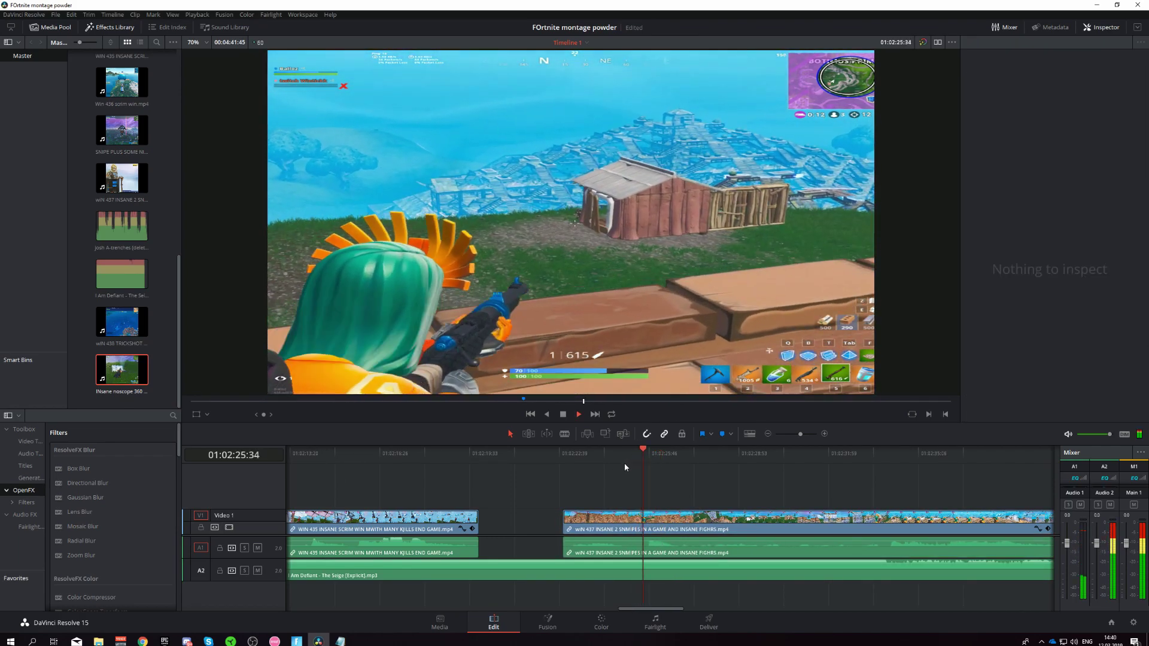
Nudge win 437 slightly earlier, zoom in, and replay from just before the clip.
drag(654, 518, 651, 518)
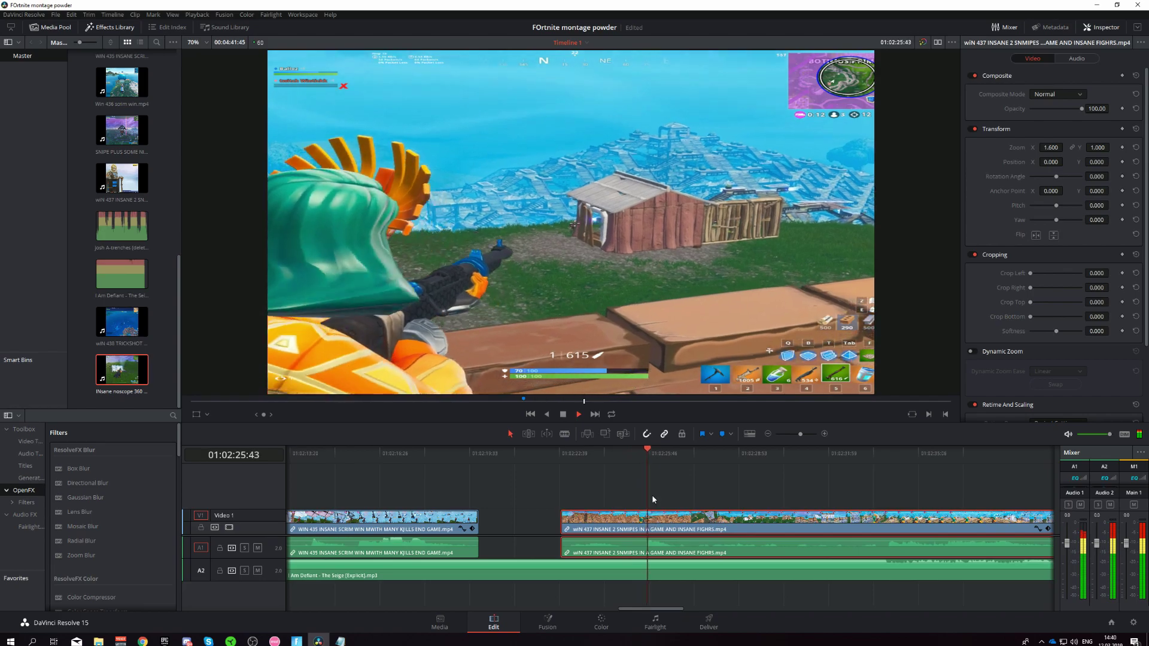
drag(800, 433, 807, 433)
key(space)
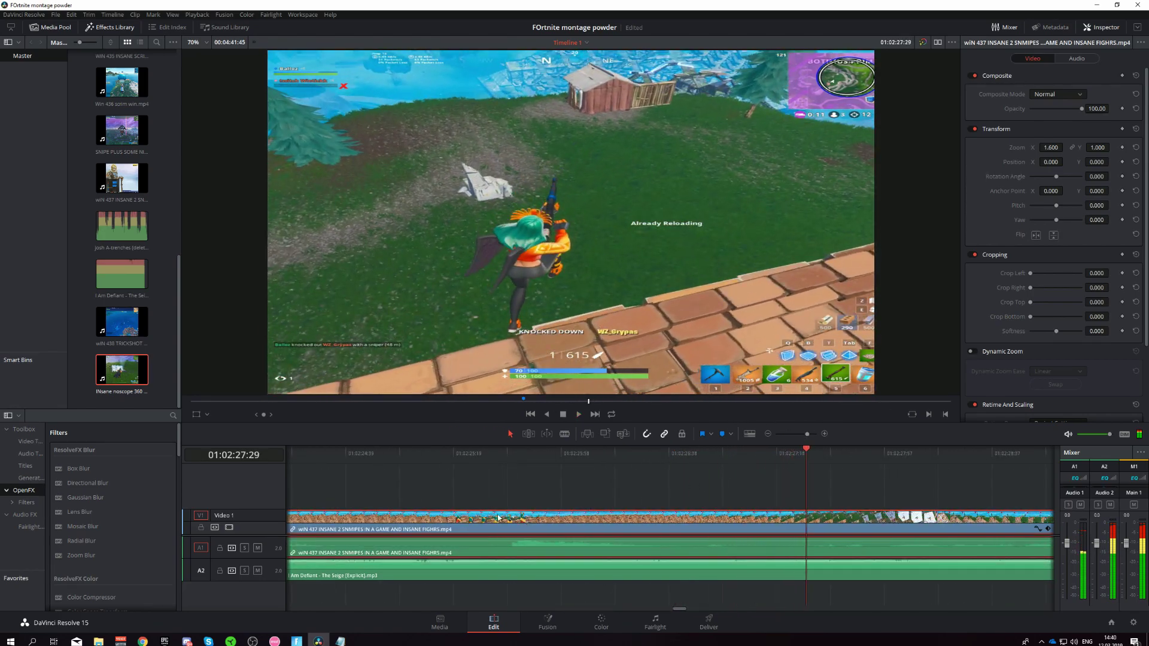
click(375, 461)
key(space)
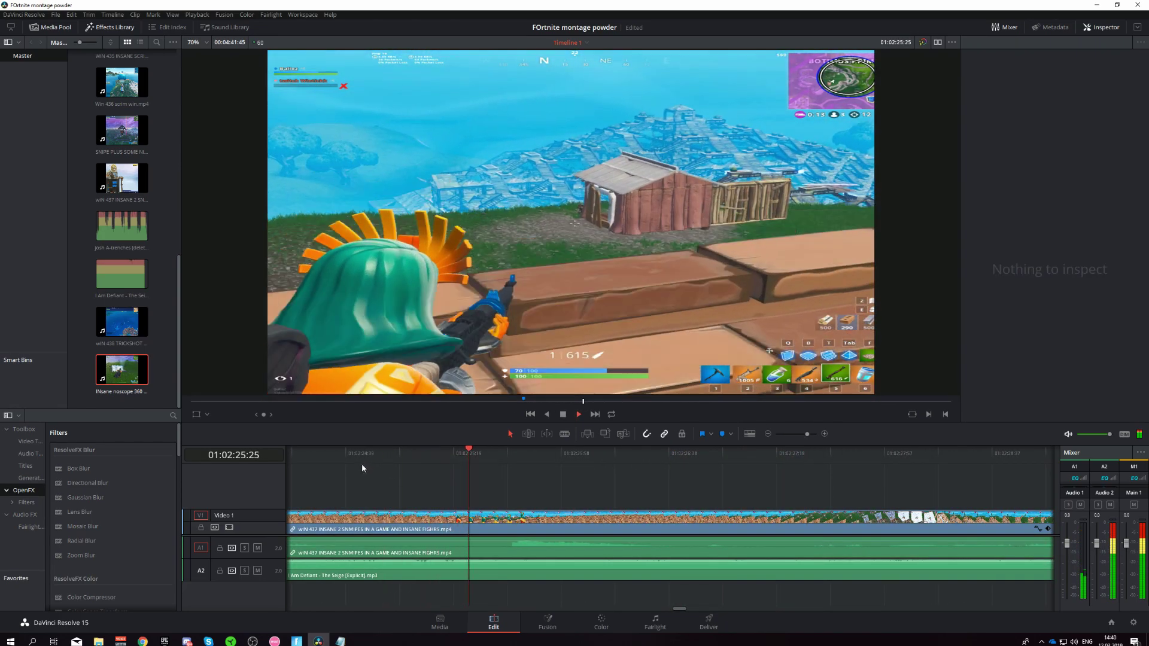
click(361, 464)
key(space)
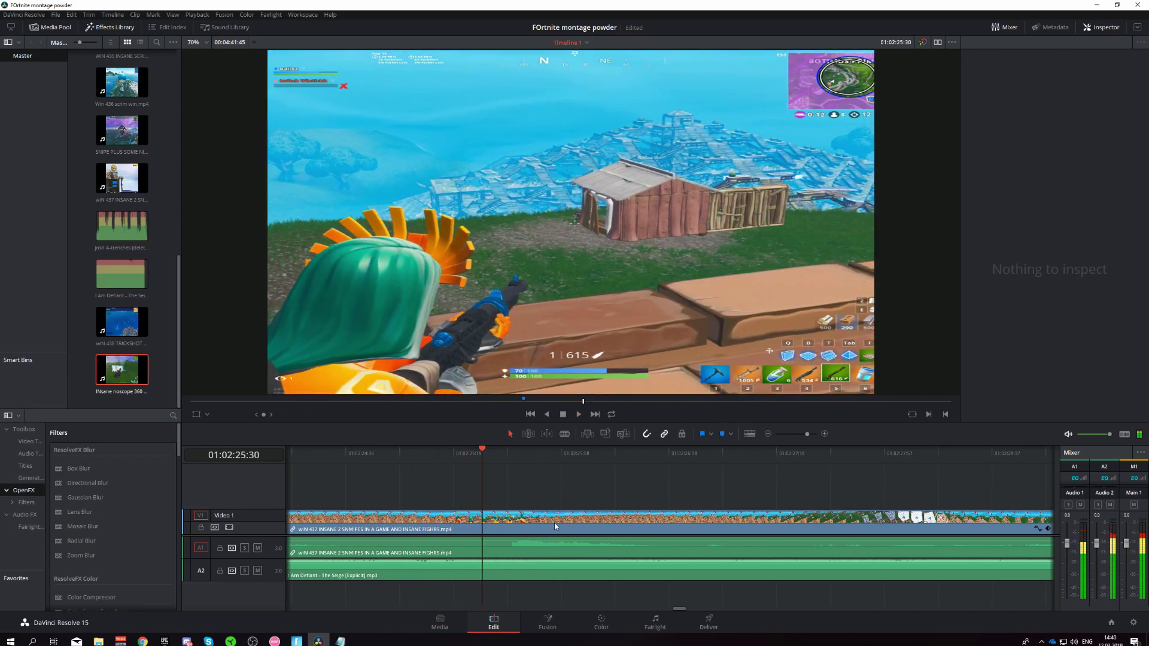
Shift win 437 a bit earlier to start near 01:02:22:35, keeping the gap after WIN 435.
drag(554, 522, 523, 528)
click(353, 461)
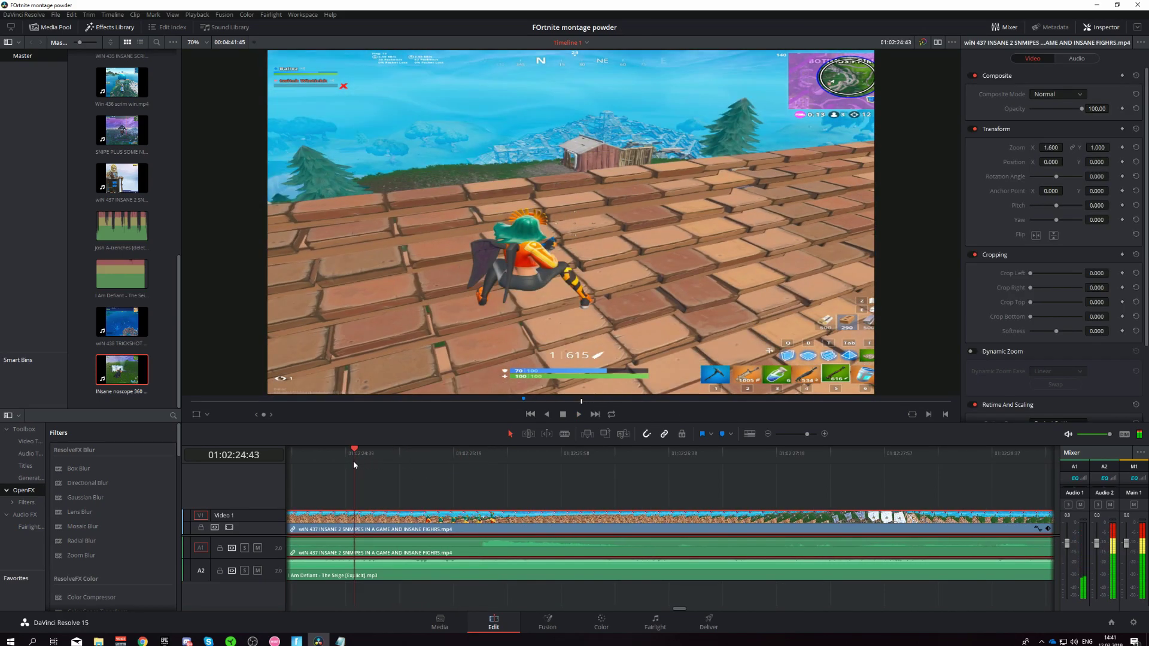
key(space)
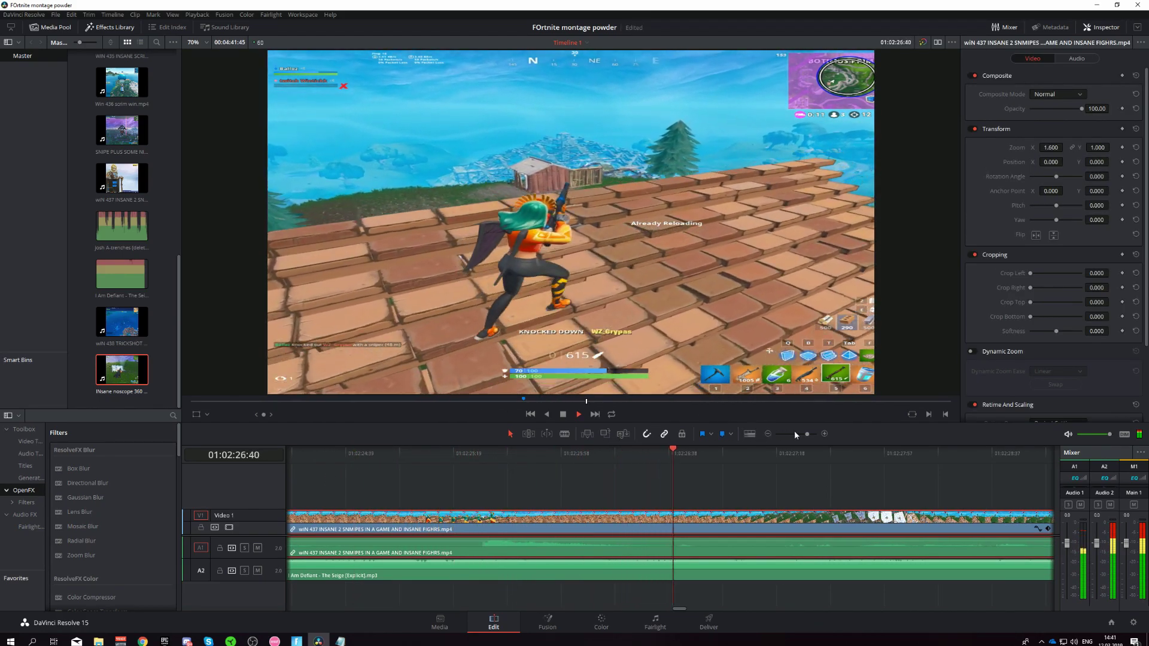
drag(807, 433, 801, 435)
click(417, 459)
key(space)
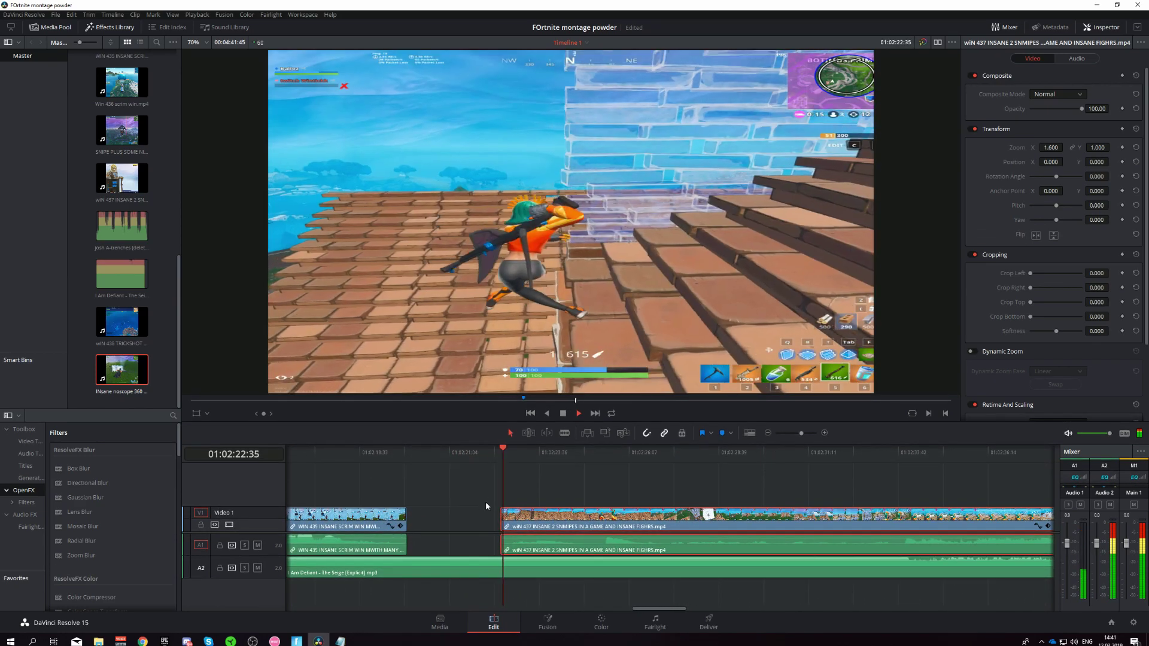
Zoom in and drag win 437's start edge earlier, then play its opening.
click(451, 453)
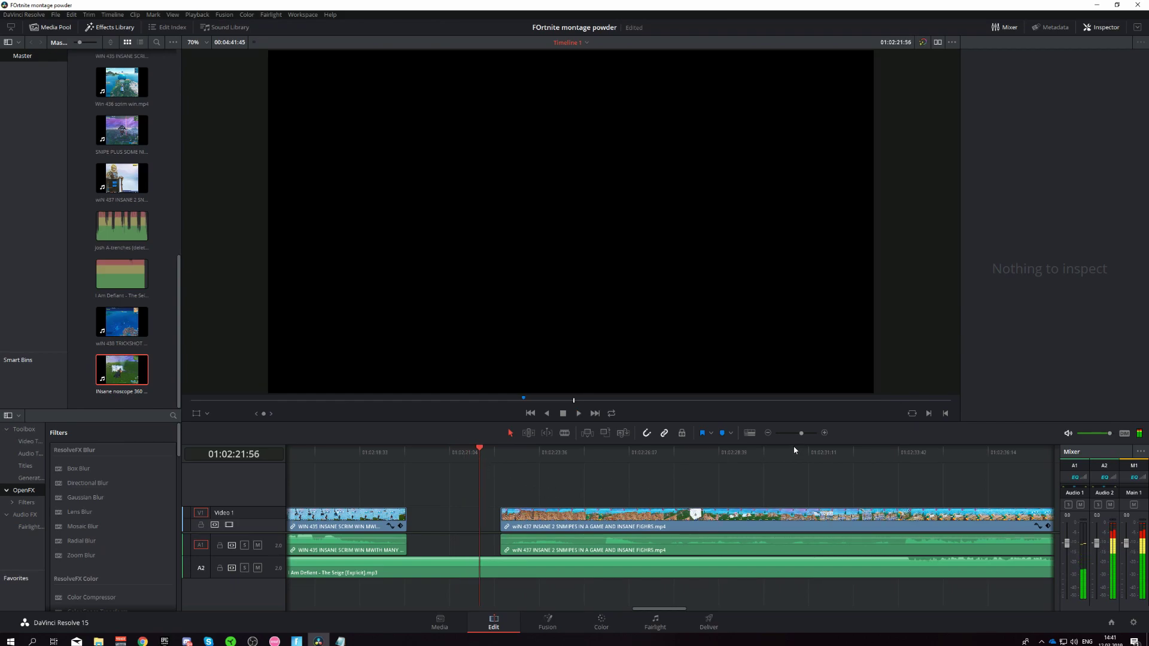
drag(802, 433, 808, 434)
drag(780, 519, 670, 519)
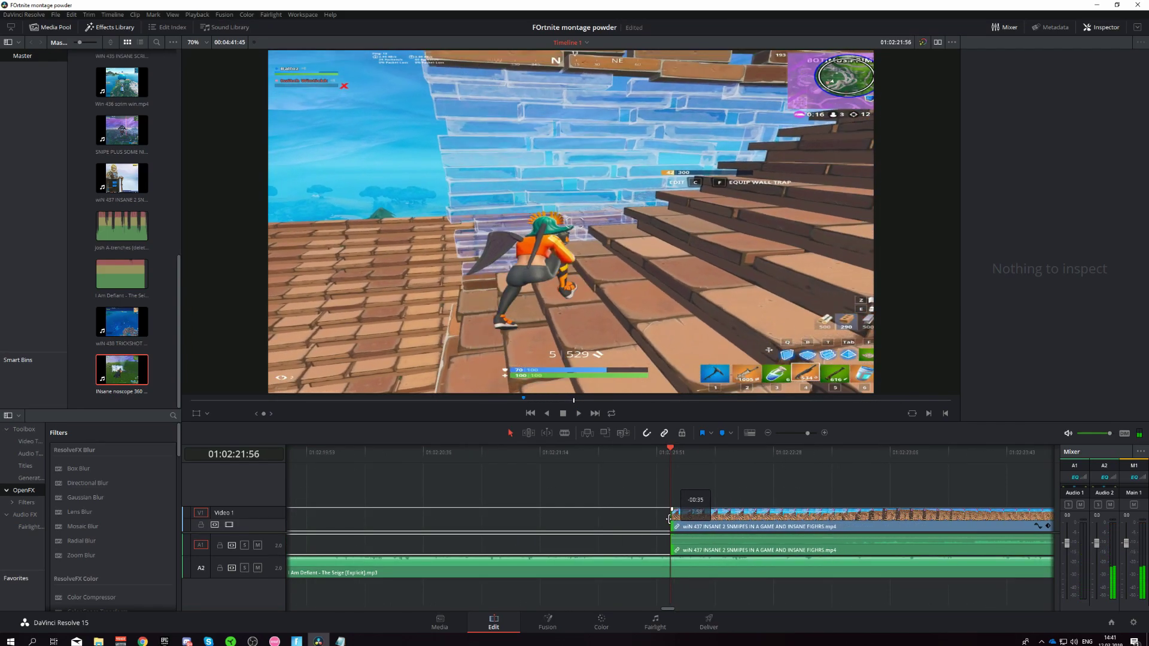
click(621, 451)
key(space)
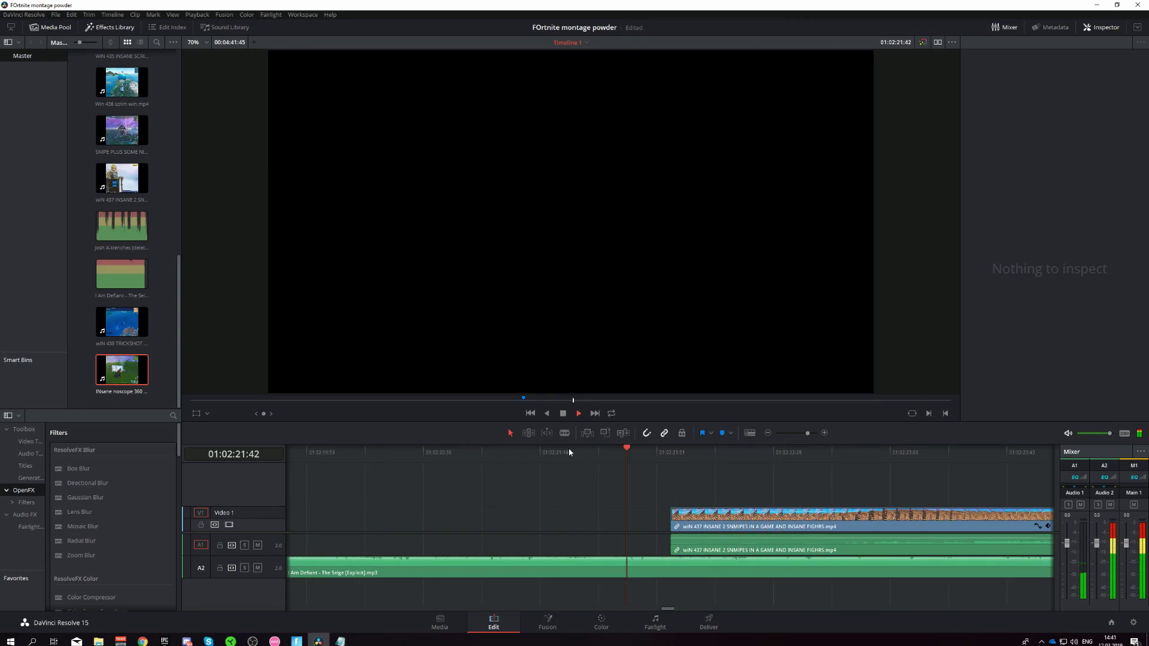
Extend win 437's start to the playhead and review the opening from several earlier points.
drag(670, 517, 648, 516)
click(600, 455)
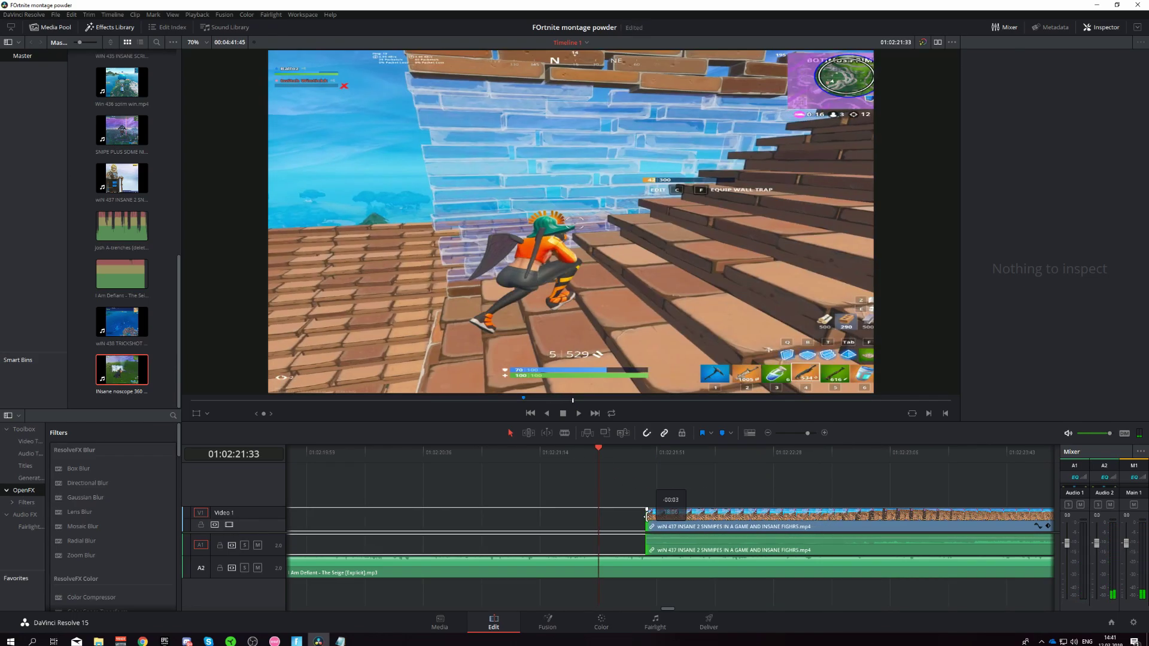
click(475, 461)
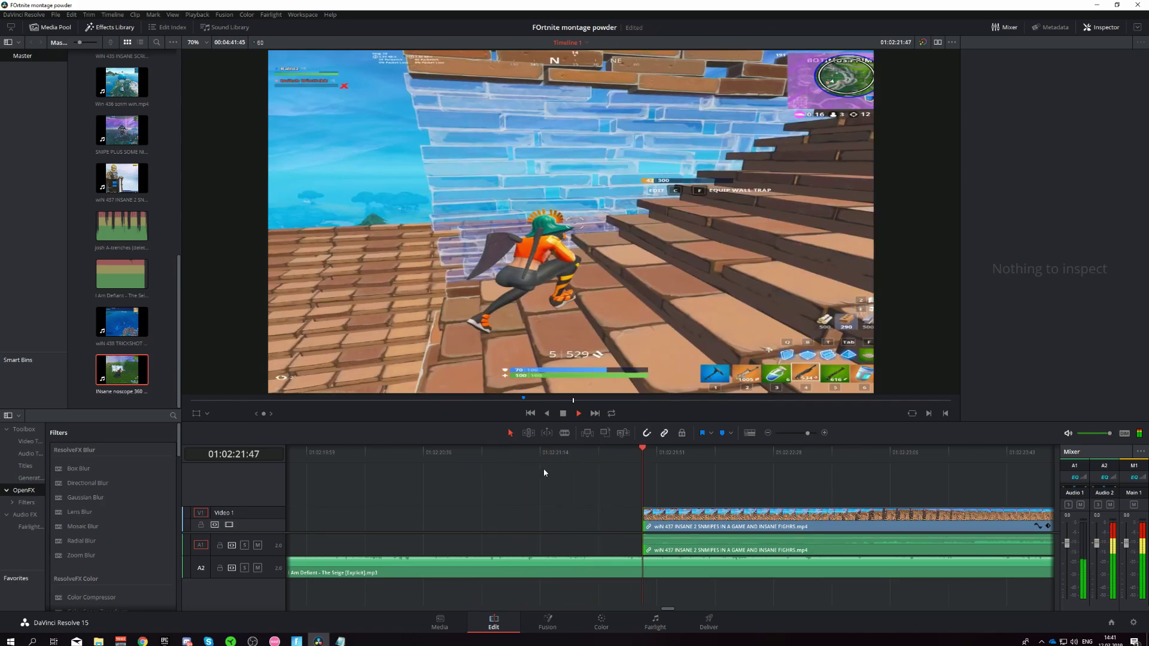
click(540, 451)
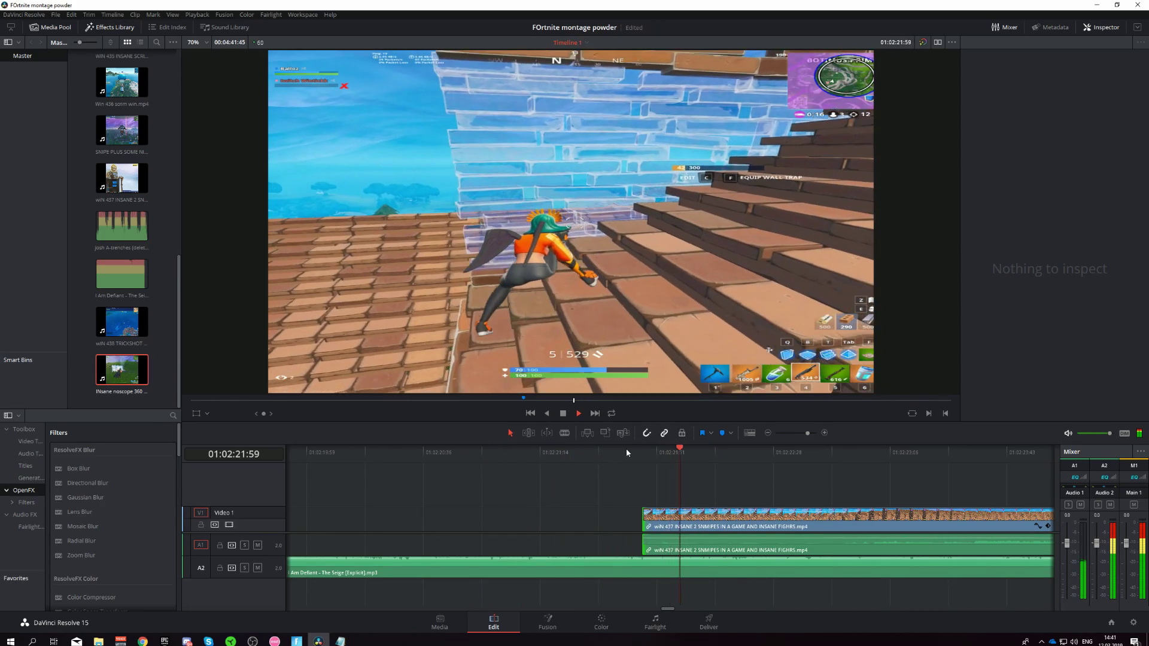
click(626, 448)
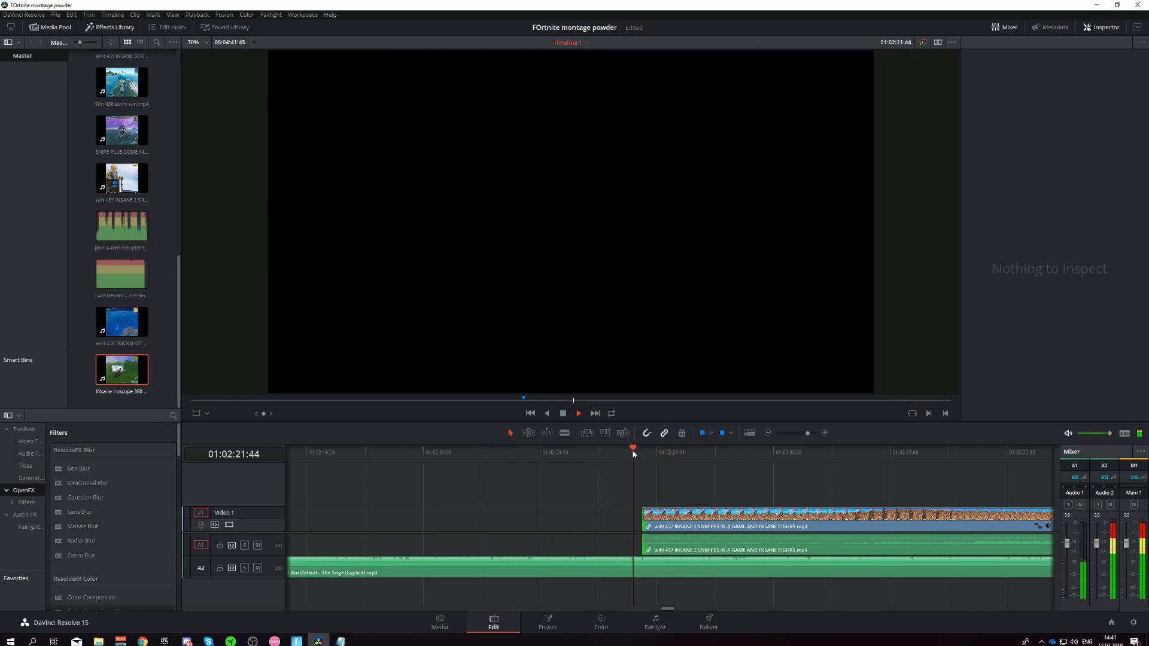
key(space)
click(616, 450)
click(607, 450)
Extend win 437's start a few frames more, replay the trim, and zoom back out.
click(643, 513)
drag(643, 513, 634, 513)
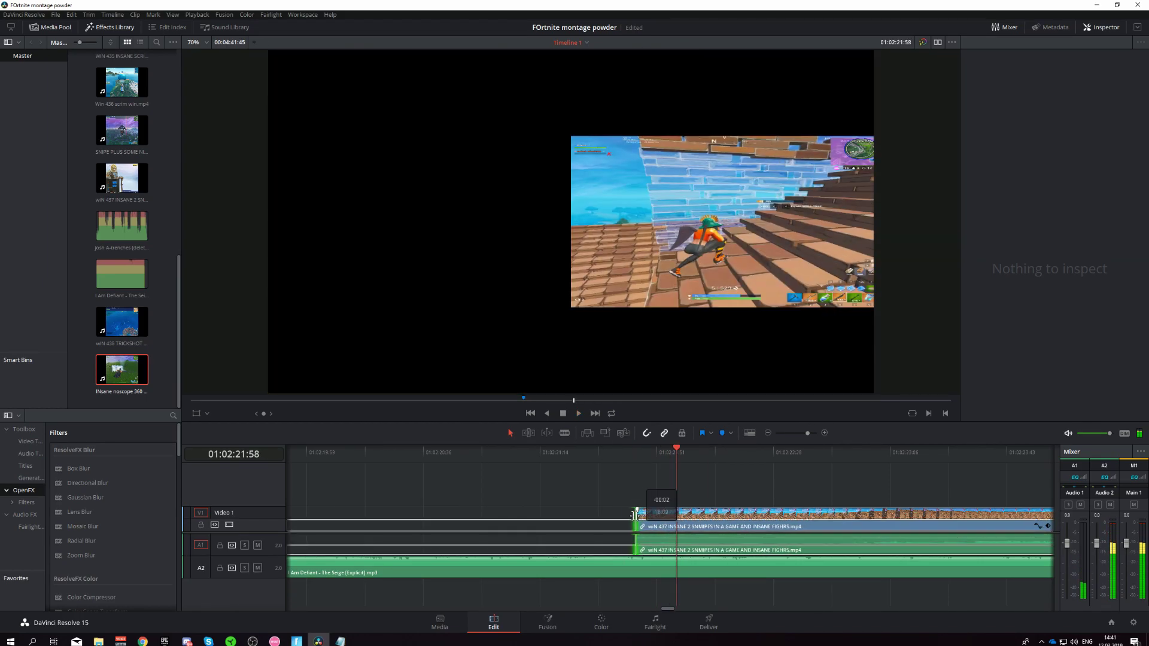
click(582, 455)
key(space)
click(575, 452)
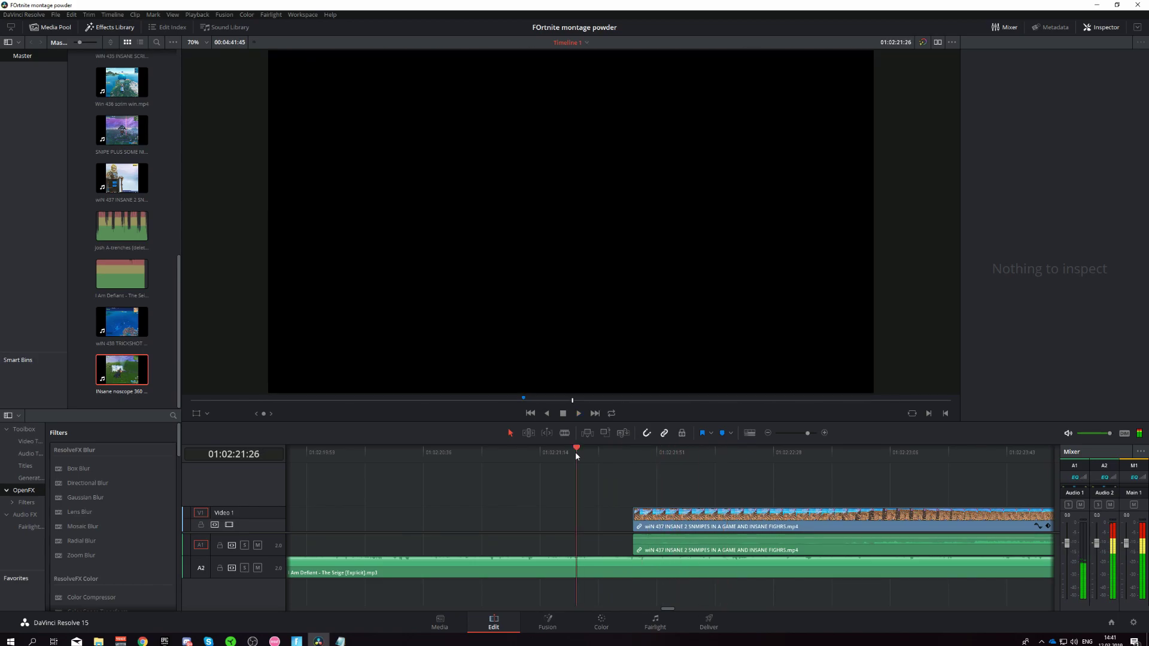
drag(806, 435, 801, 435)
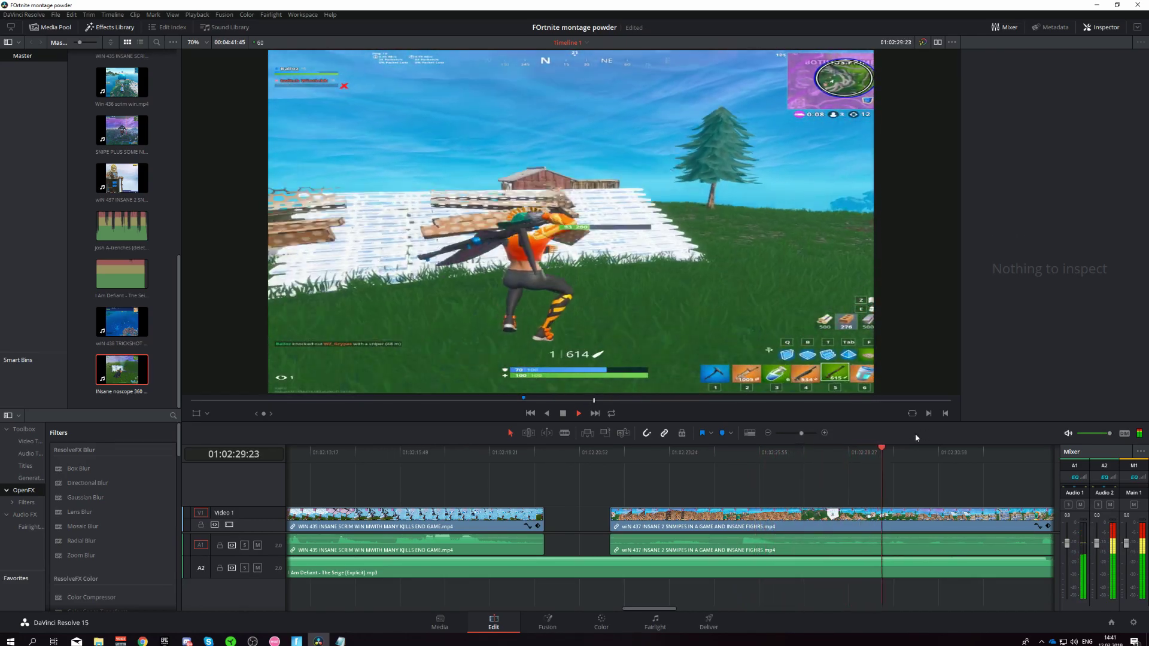
drag(800, 434, 799, 433)
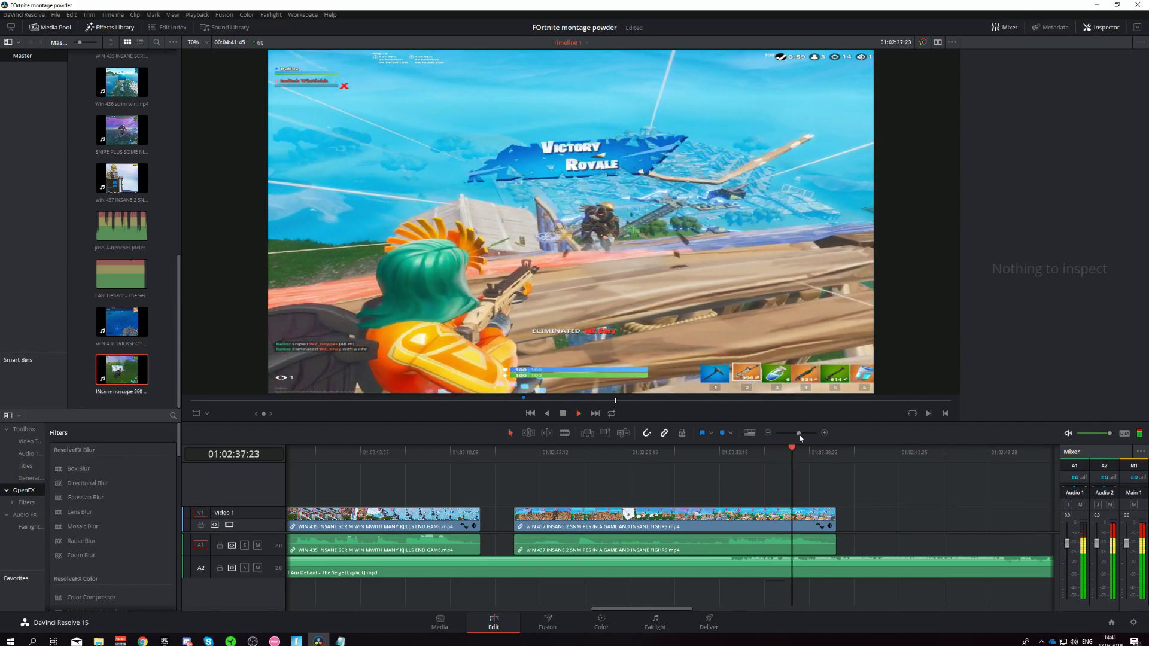
drag(799, 433, 798, 434)
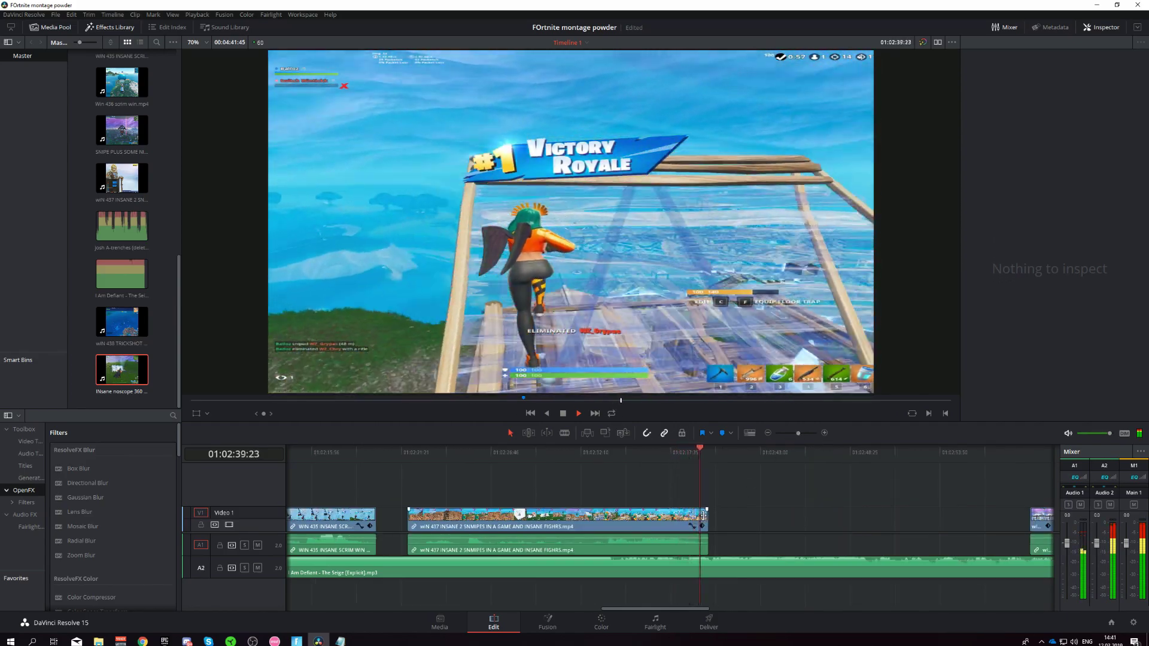
click(669, 455)
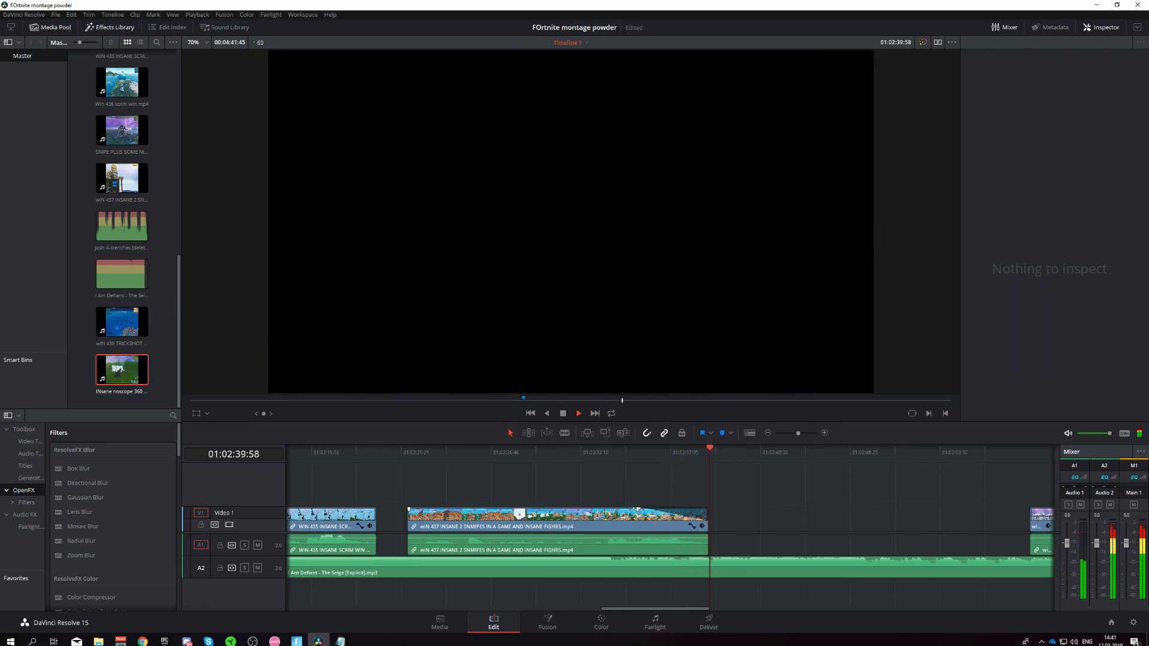
click(624, 453)
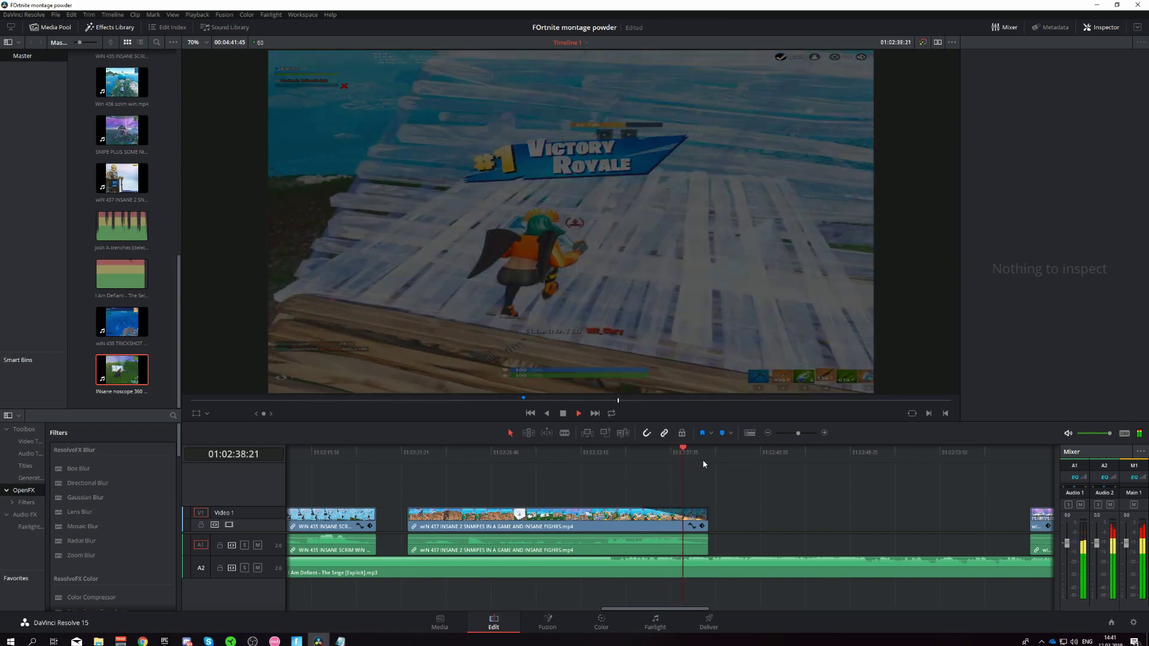
drag(798, 433, 794, 436)
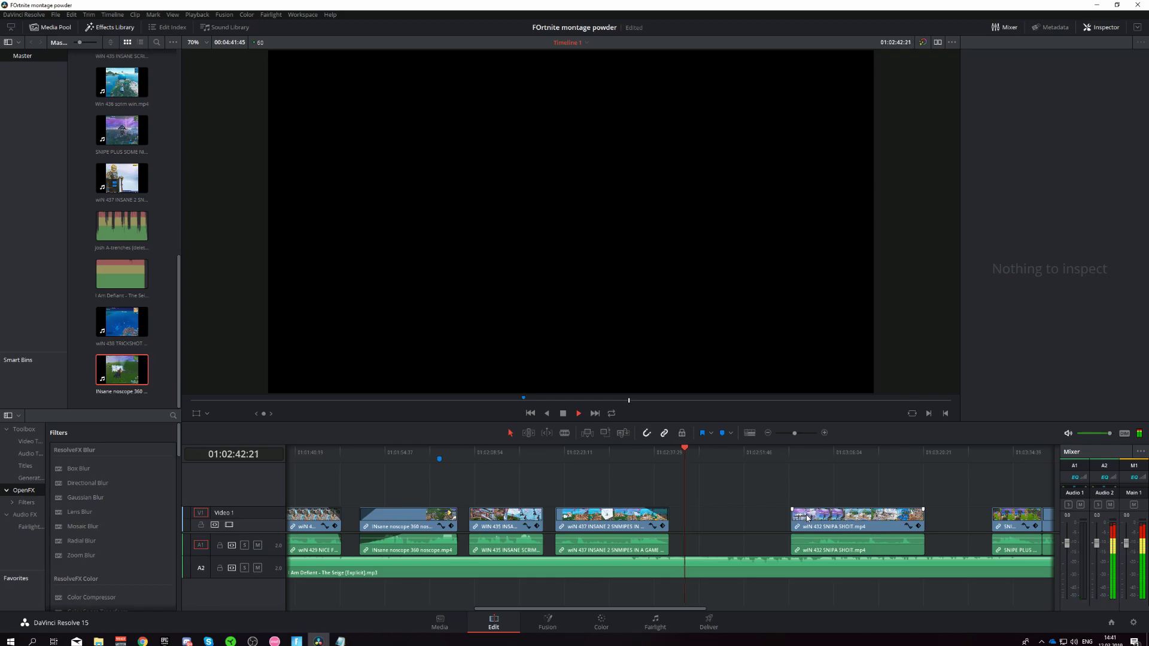
Slide the wIN 432 SNIPA SHOIT clip left to follow win 437, then zoom out and review the montage.
key(space)
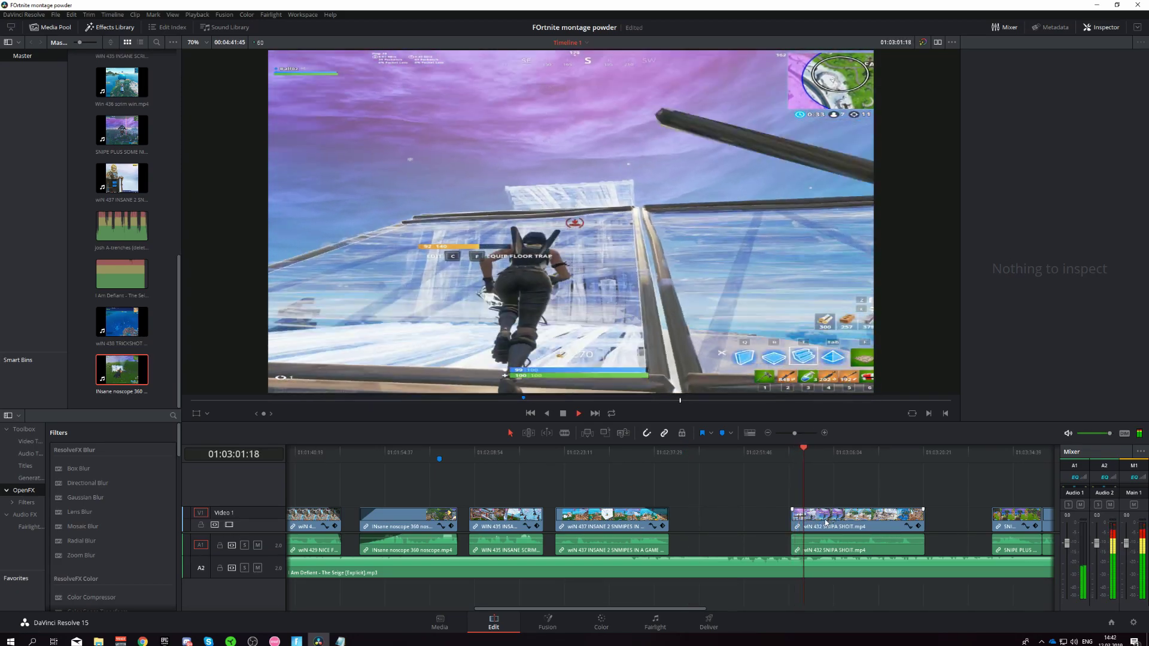
drag(833, 520, 722, 521)
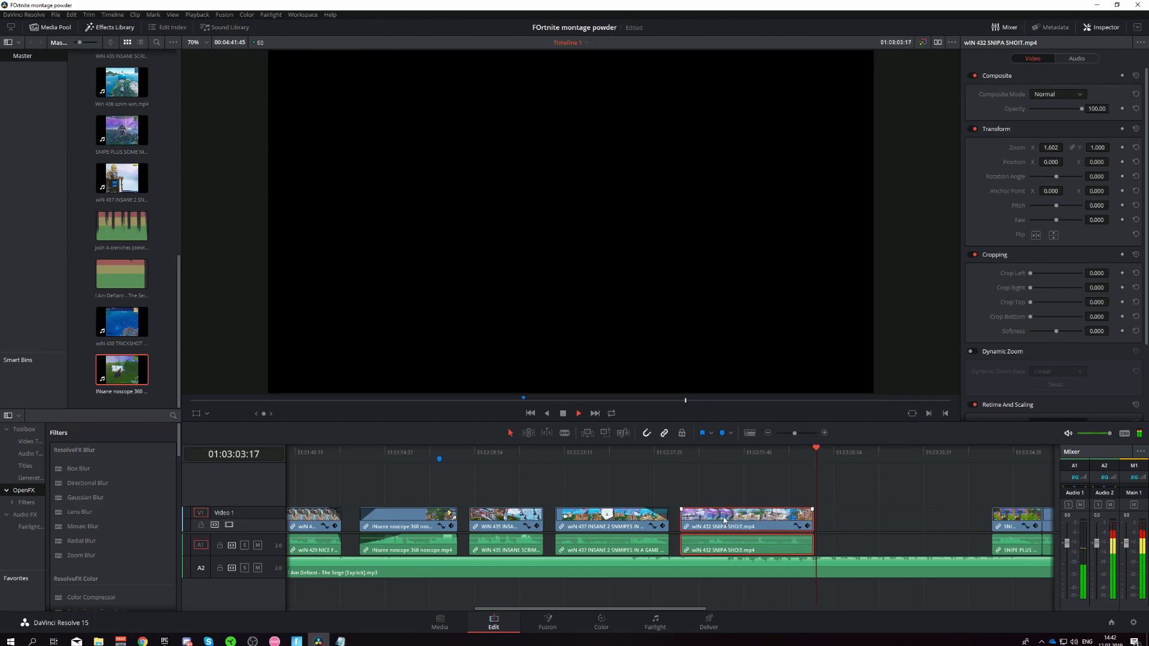
click(669, 462)
click(672, 457)
drag(796, 434, 791, 434)
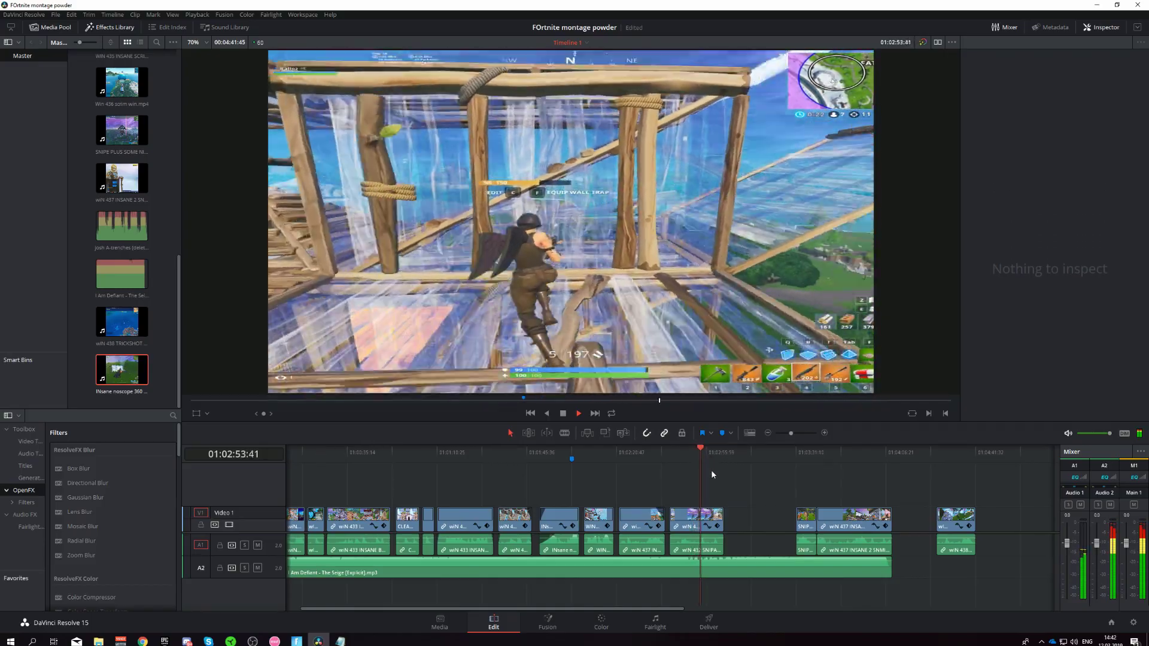
click(724, 461)
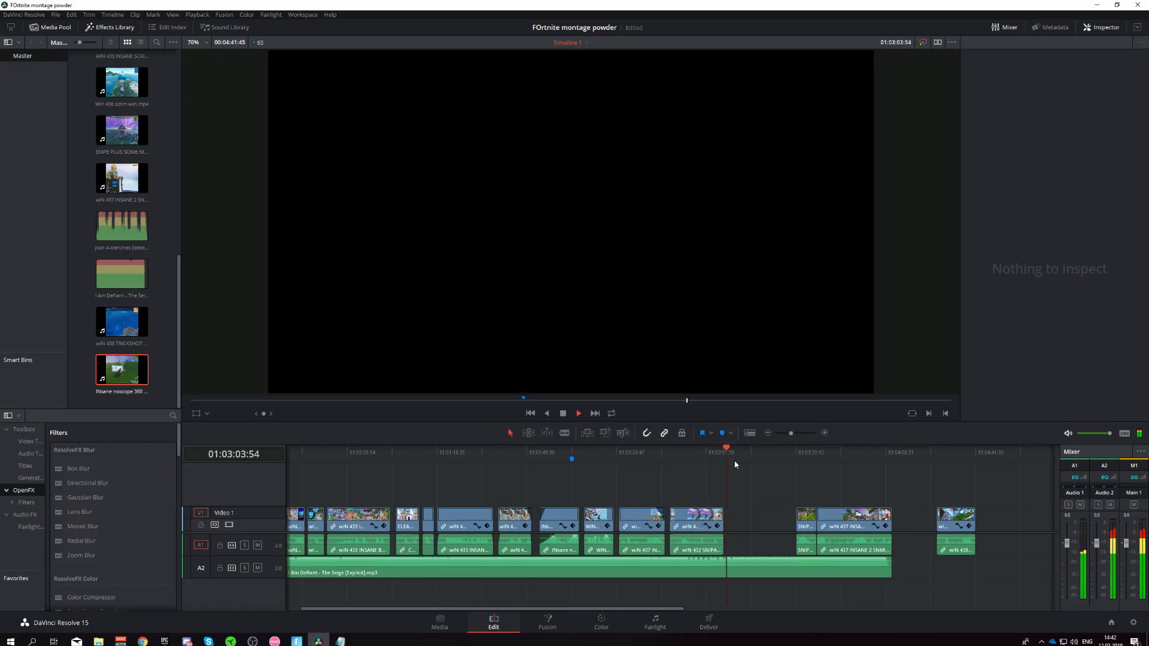
click(723, 459)
key(space)
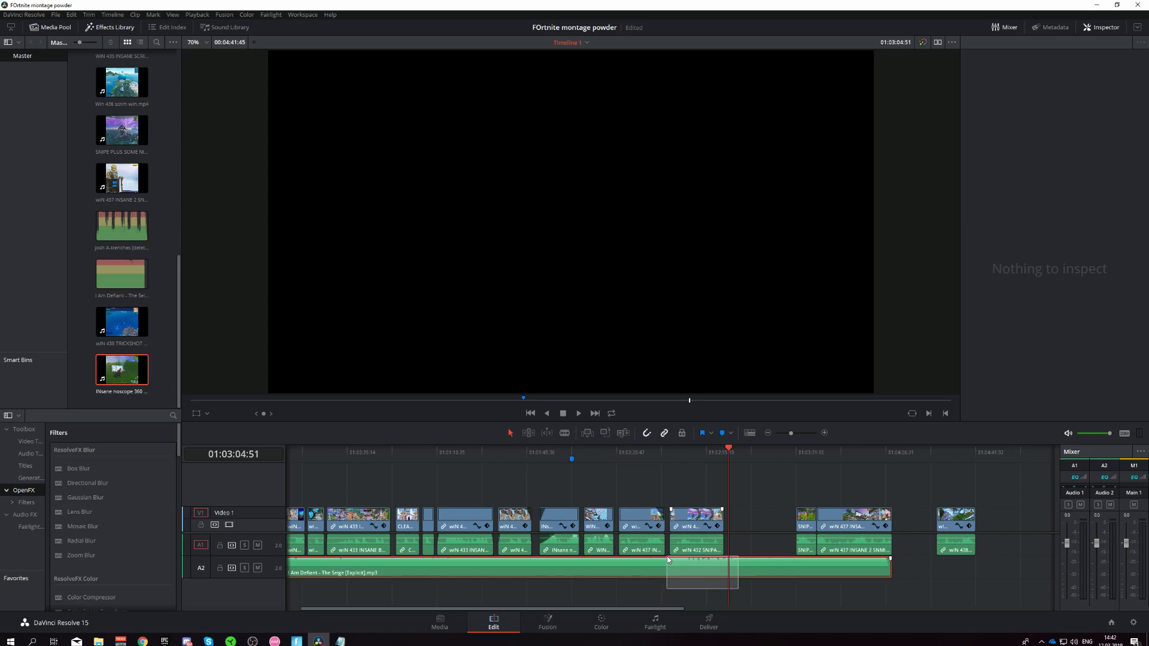
Select the music clip on audio track 2 and replay the section around the current beat.
drag(669, 559, 667, 556)
click(673, 462)
key(space)
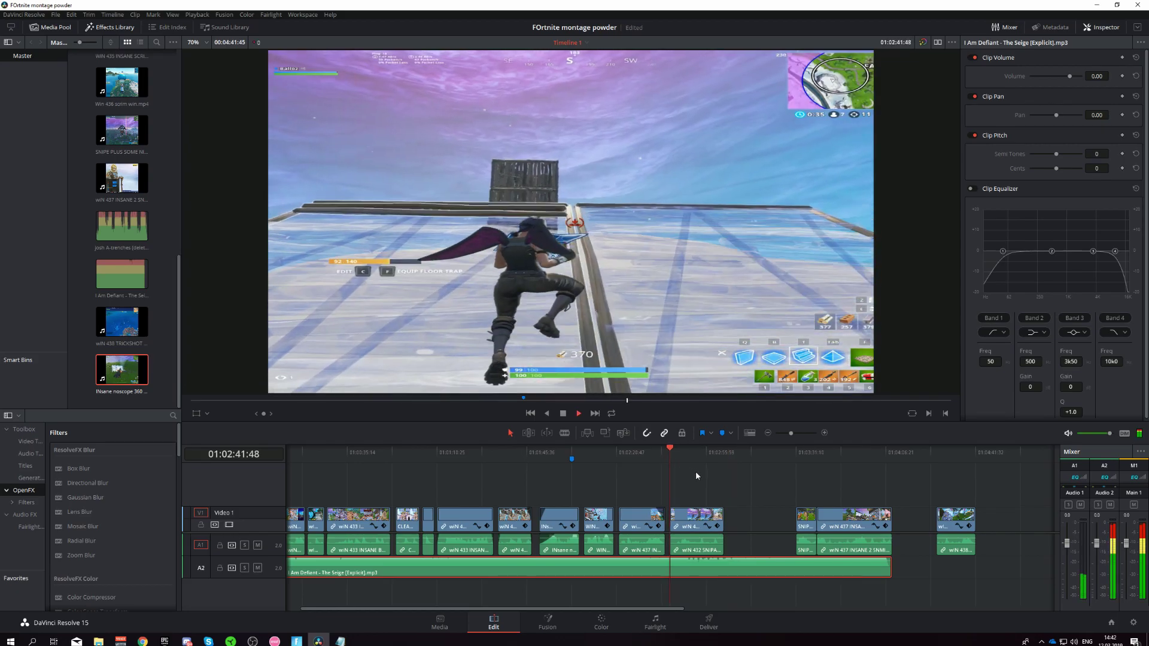
click(650, 453)
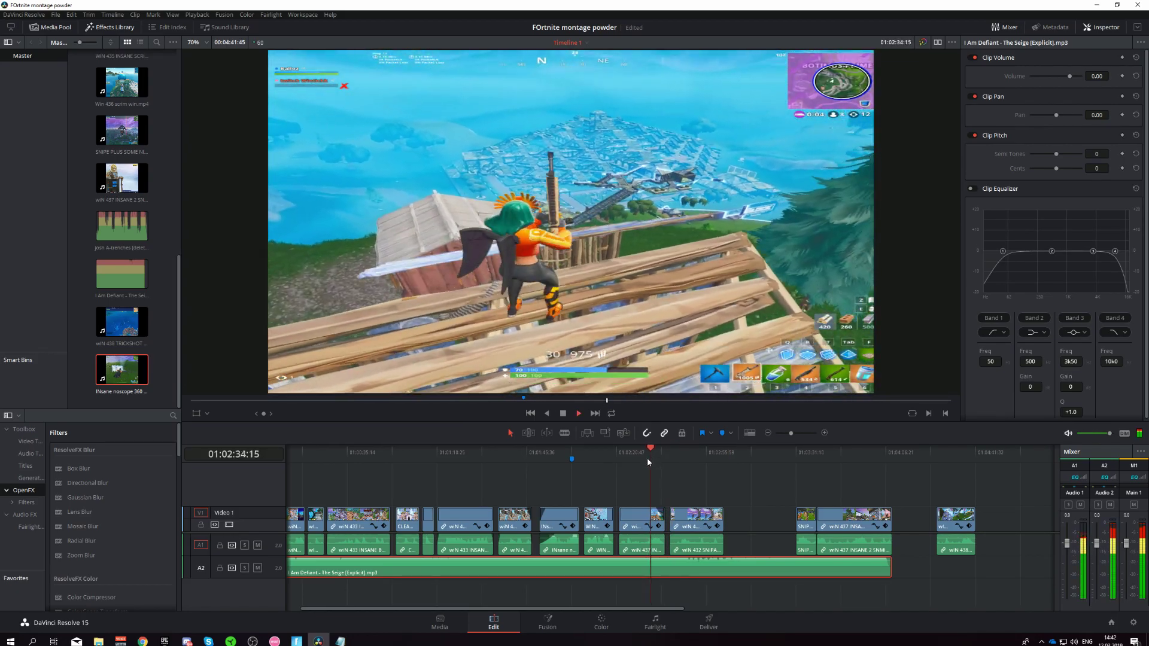
mouse_move(663, 588)
mouse_down()
mouse_move(716, 559)
mouse_move(741, 561)
mouse_move(737, 593)
mouse_up()
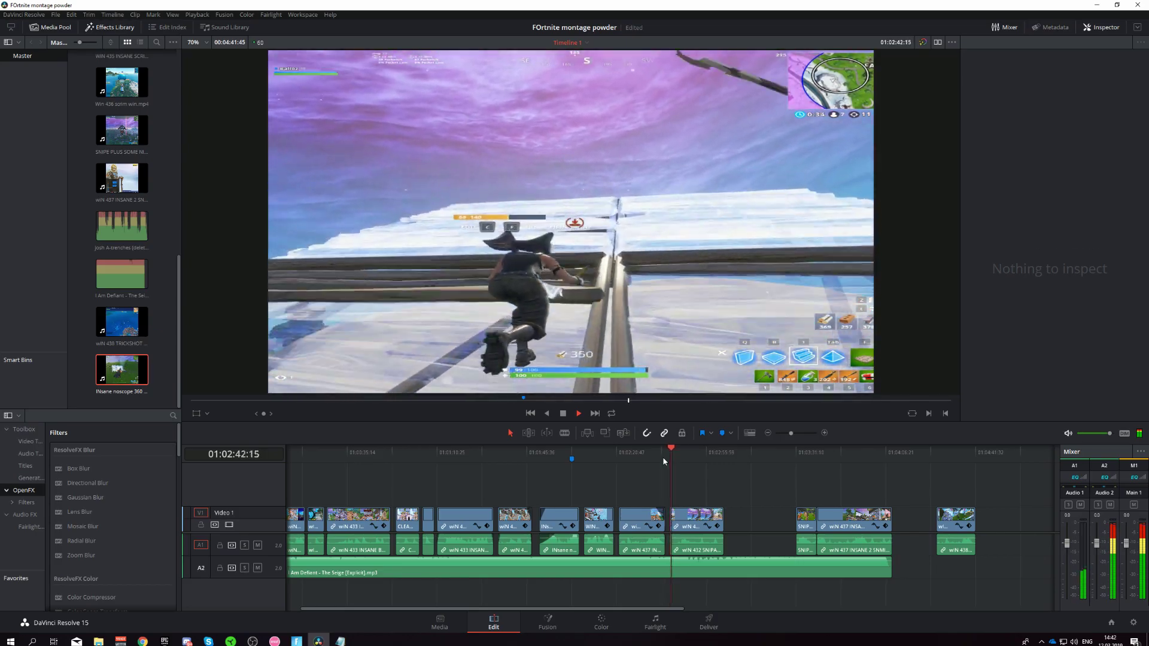
Zoom in and trim the wIN 432 SNIPA SHOT tail so it ends about 01:03:03.
click(798, 433)
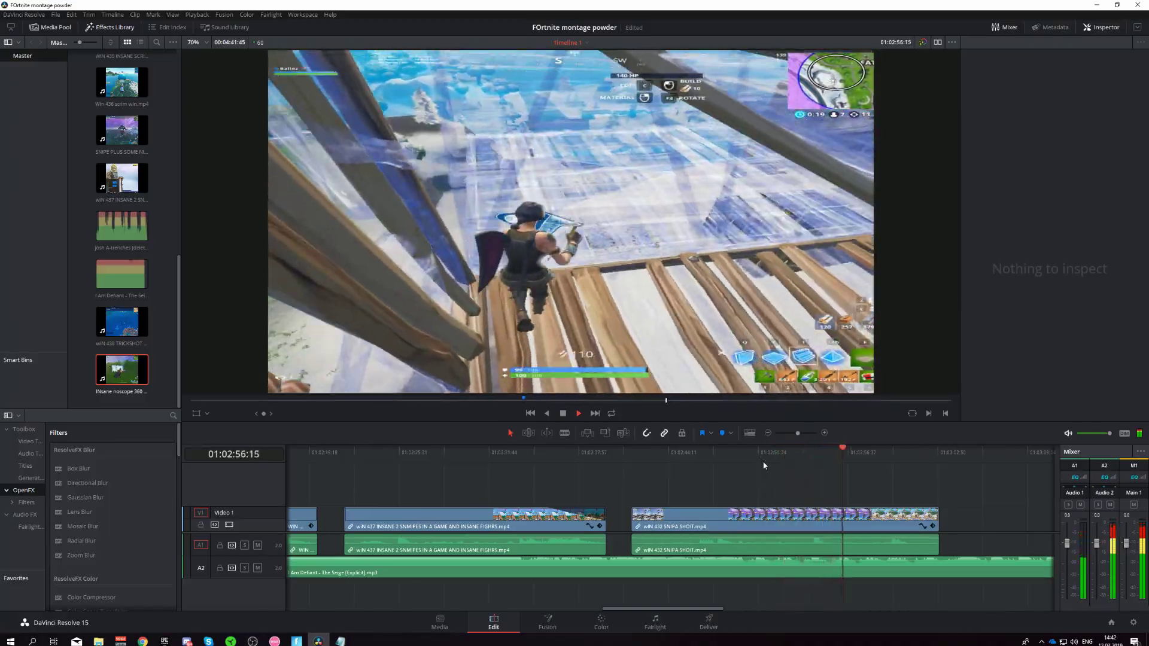
click(632, 459)
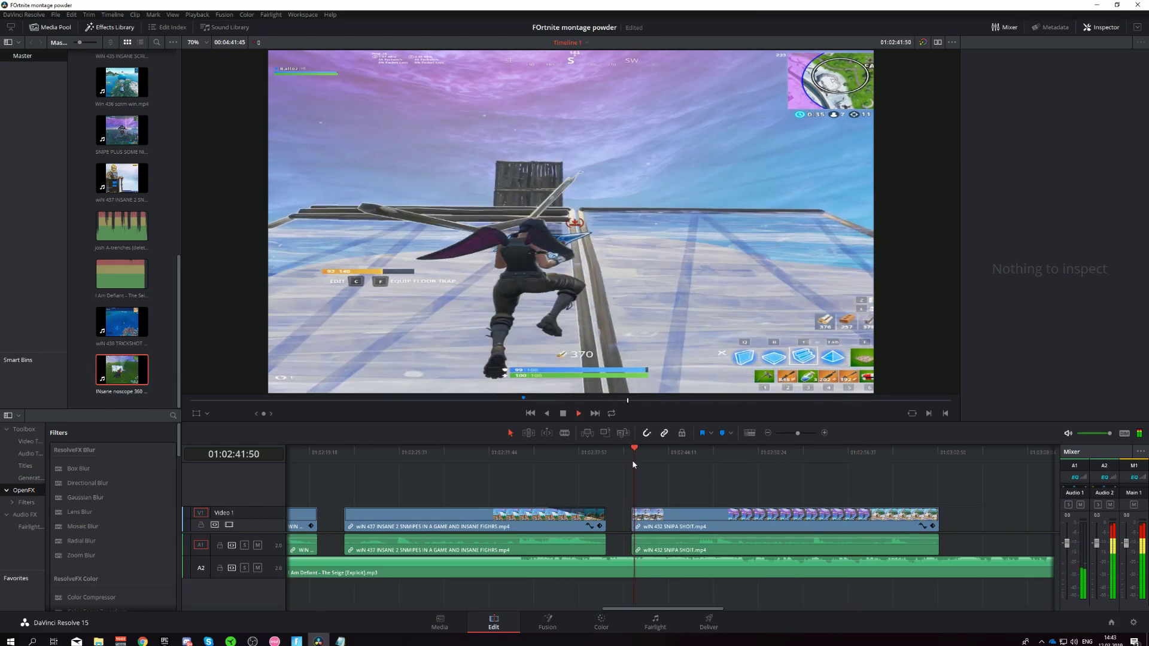
click(622, 454)
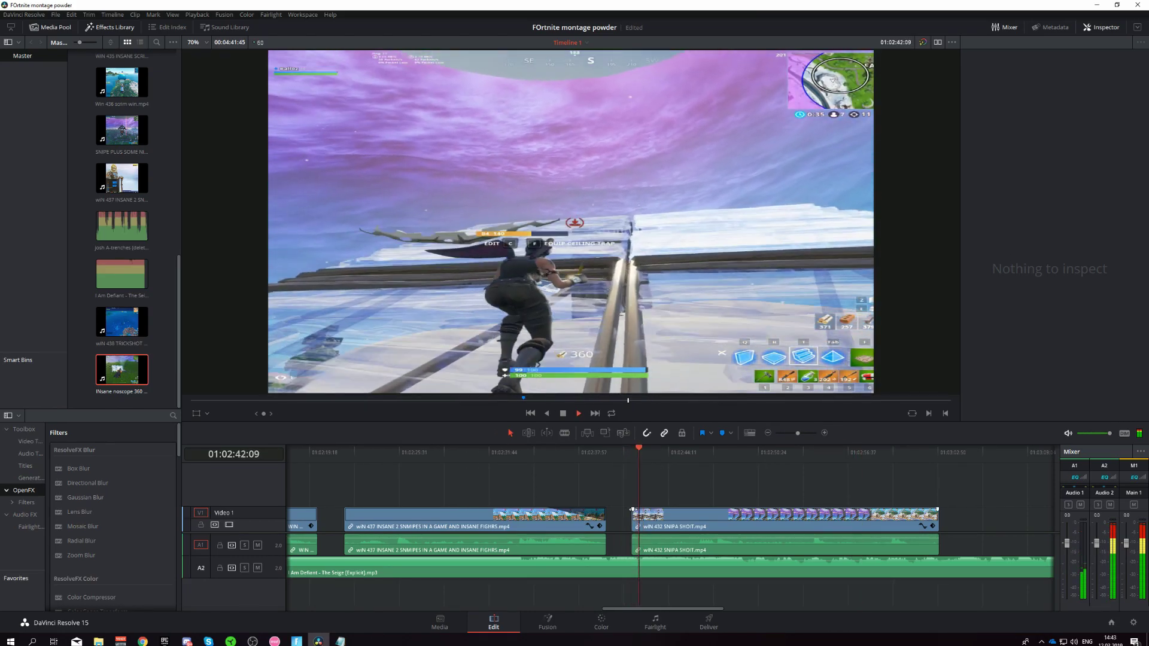
click(623, 465)
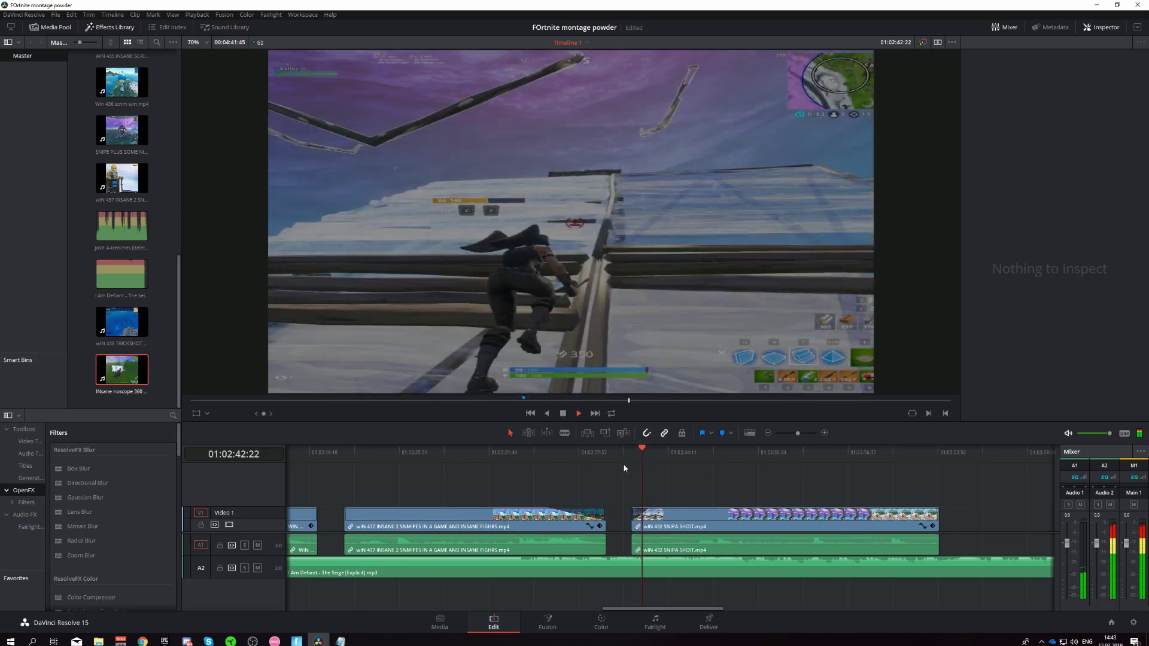
click(612, 461)
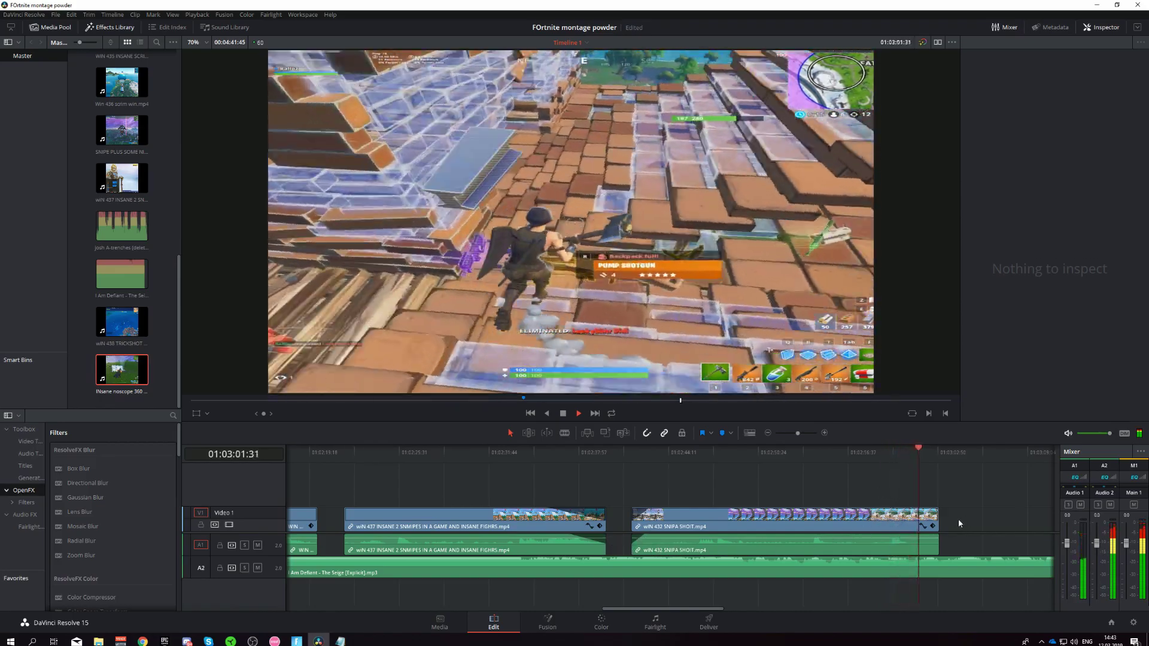
drag(938, 510, 927, 511)
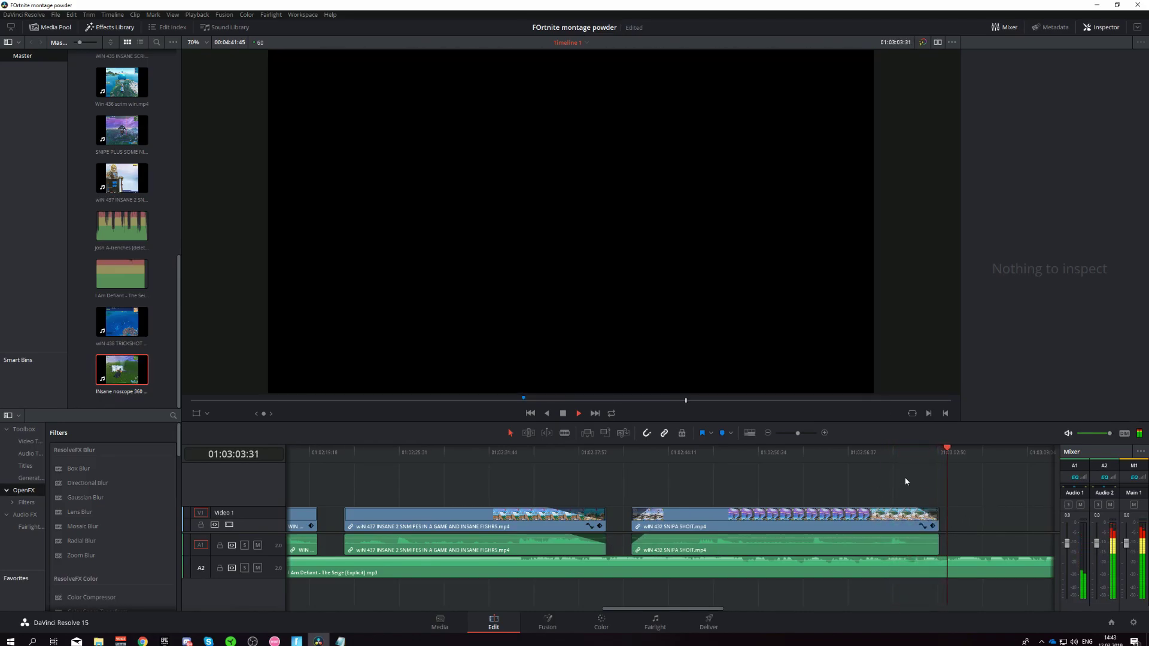
Zoom out, preview the later clips, and shift the wIN 437 clip later.
drag(798, 435, 796, 436)
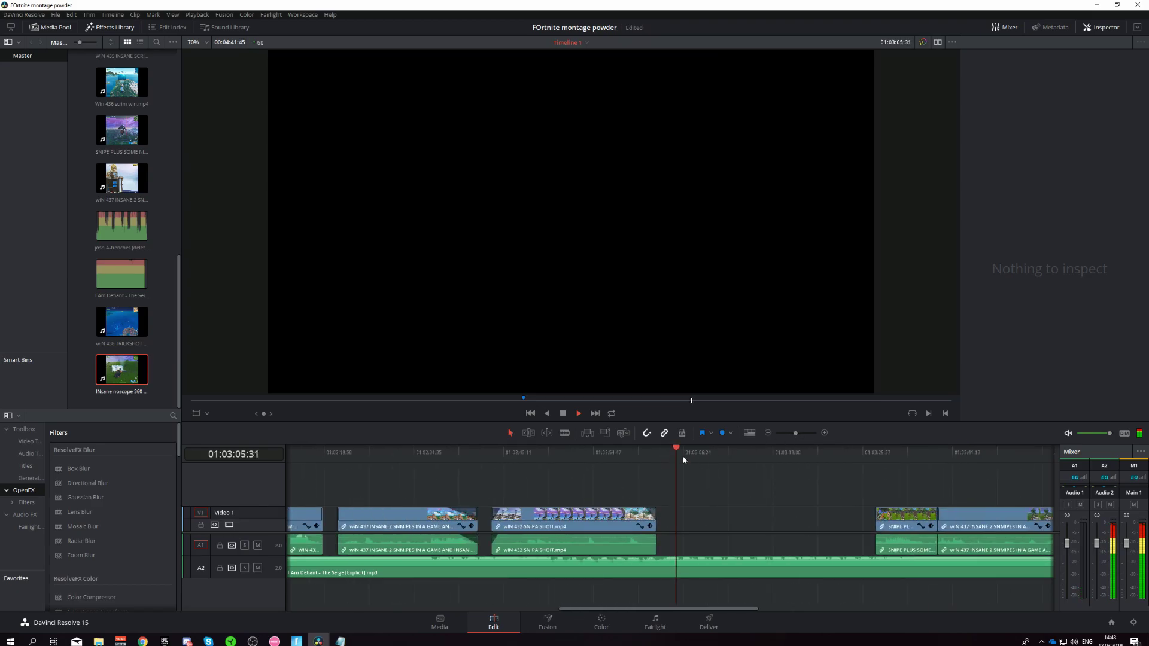
click(638, 451)
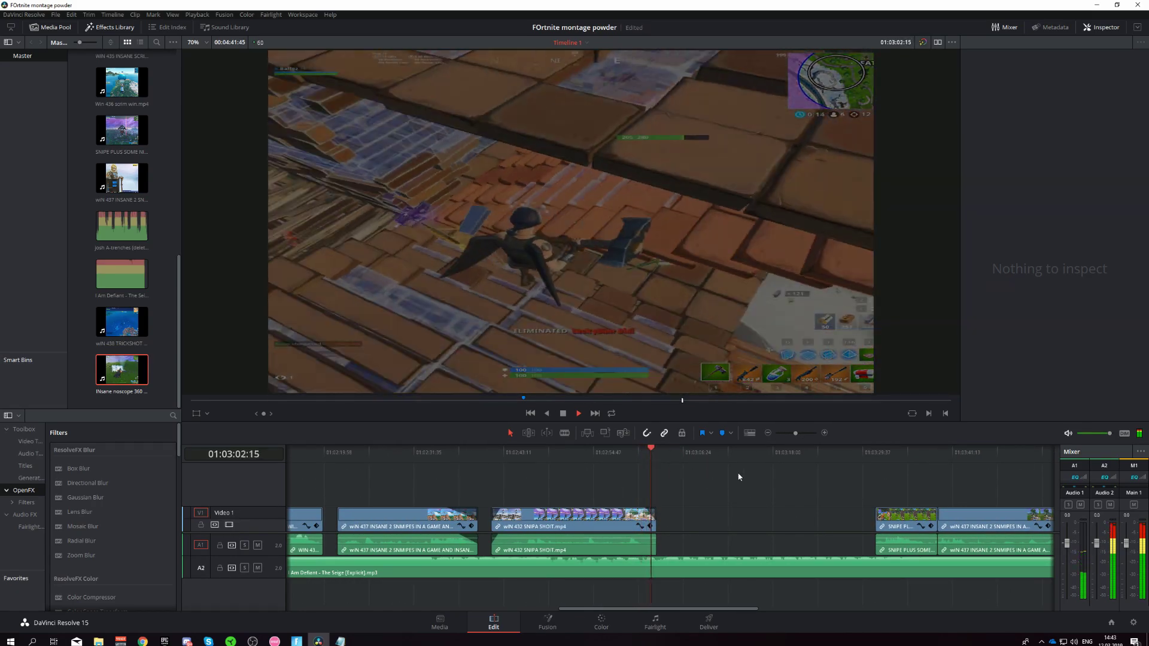
click(890, 453)
click(960, 453)
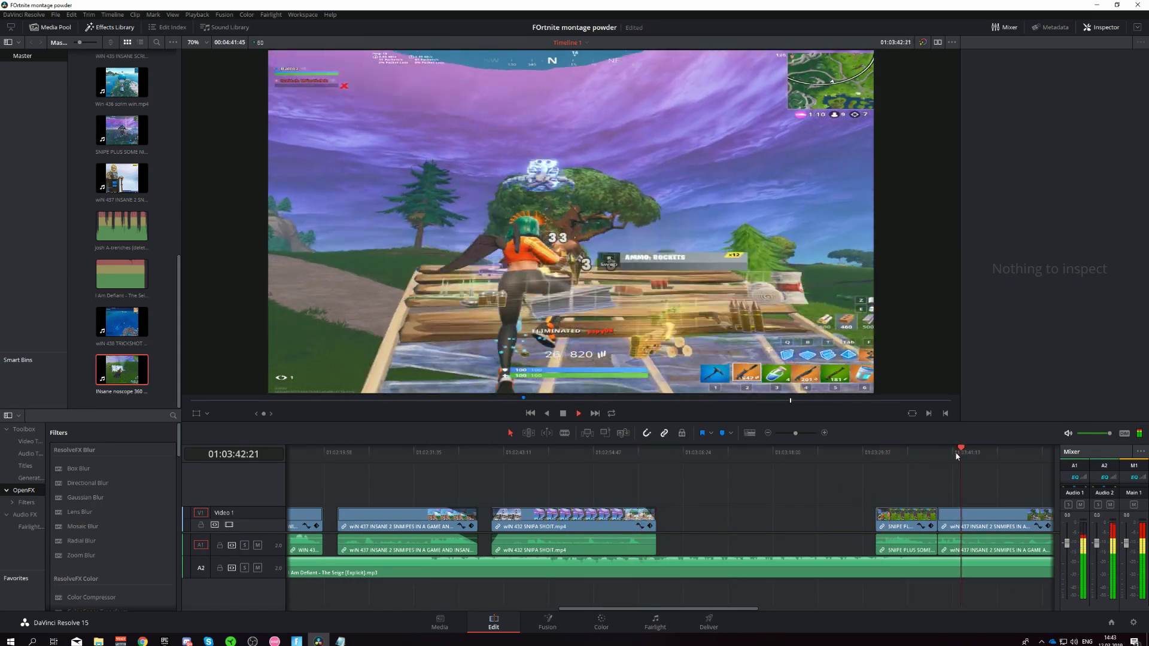
mouse_move(977, 519)
mouse_down()
mouse_move(998, 524)
mouse_move(976, 525)
mouse_up()
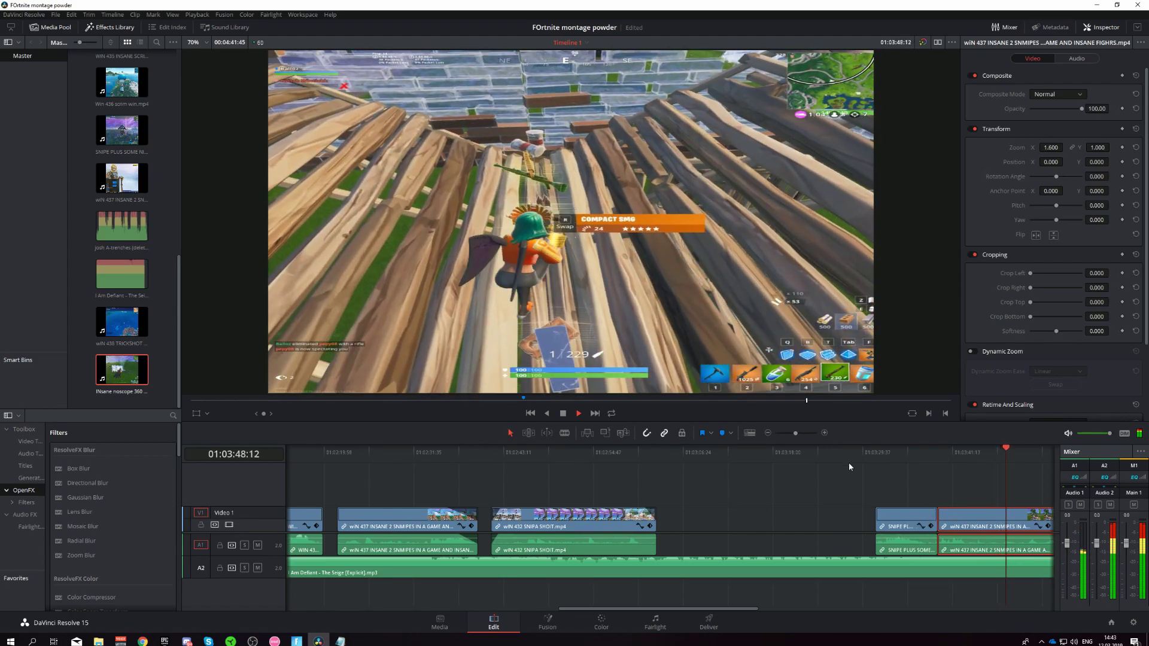
click(891, 479)
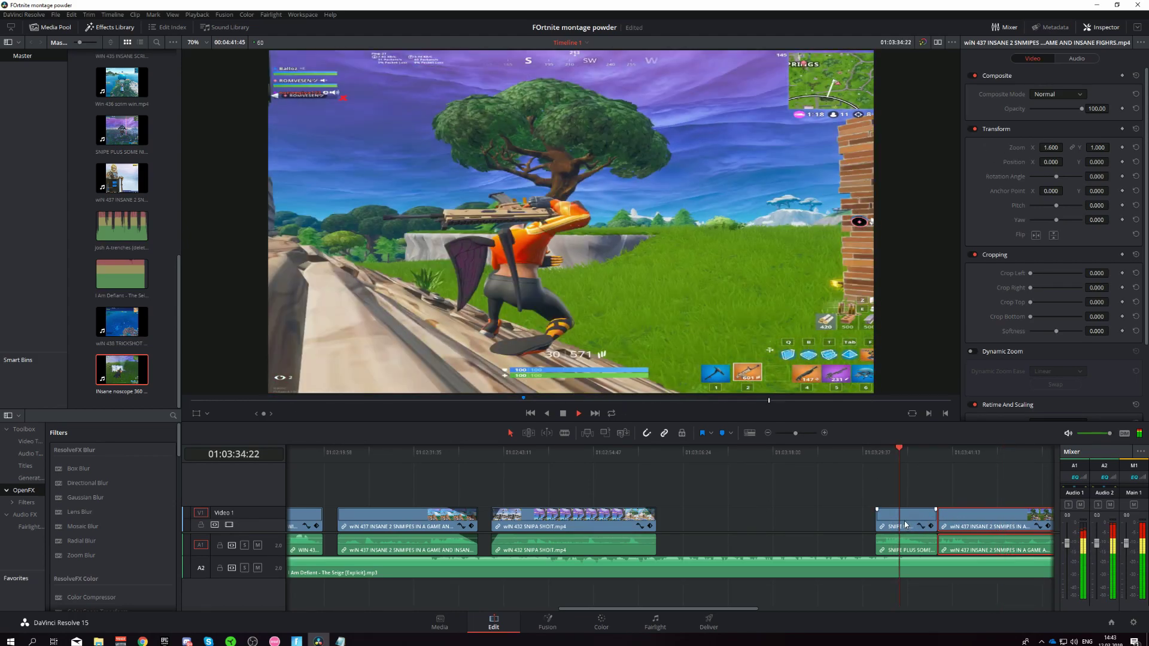
Trim wIN 432 SNIPA SHOT's end and butt SNIPE PLUS SOME NICE KILS directly against it.
drag(905, 525, 696, 528)
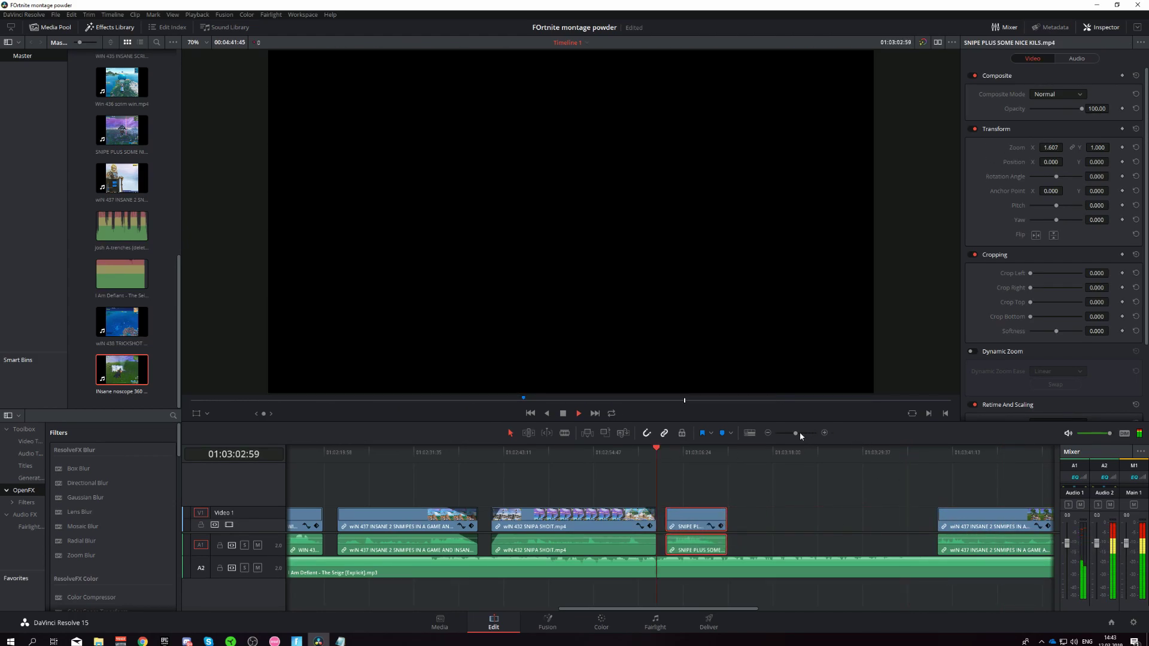
click(800, 433)
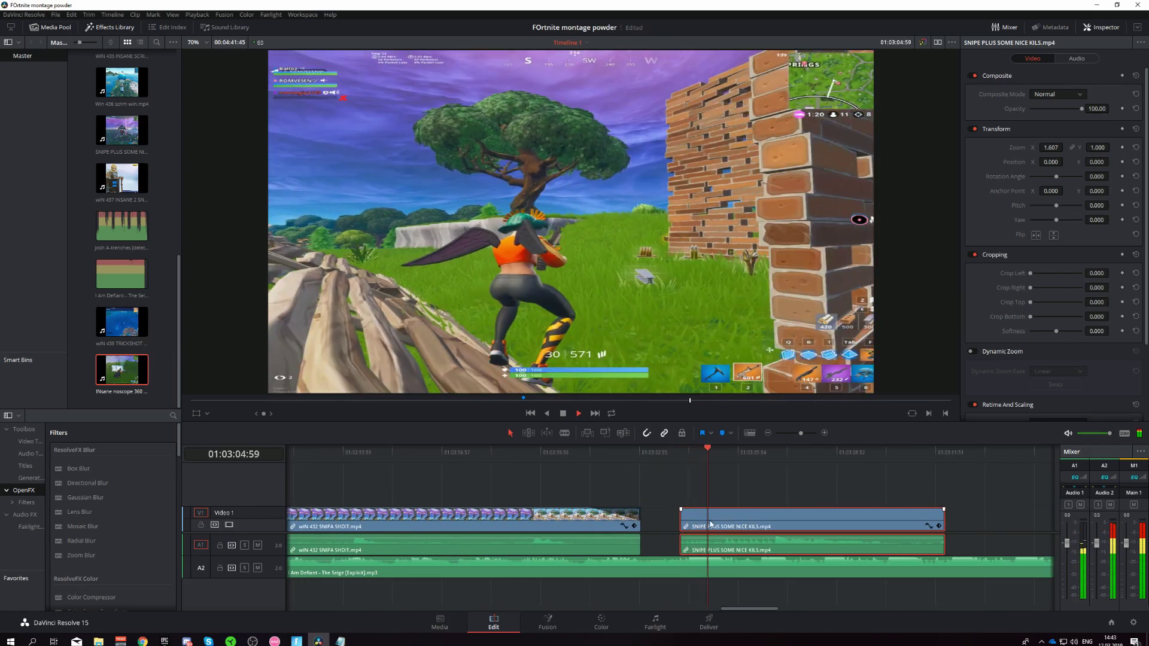
drag(639, 518, 591, 516)
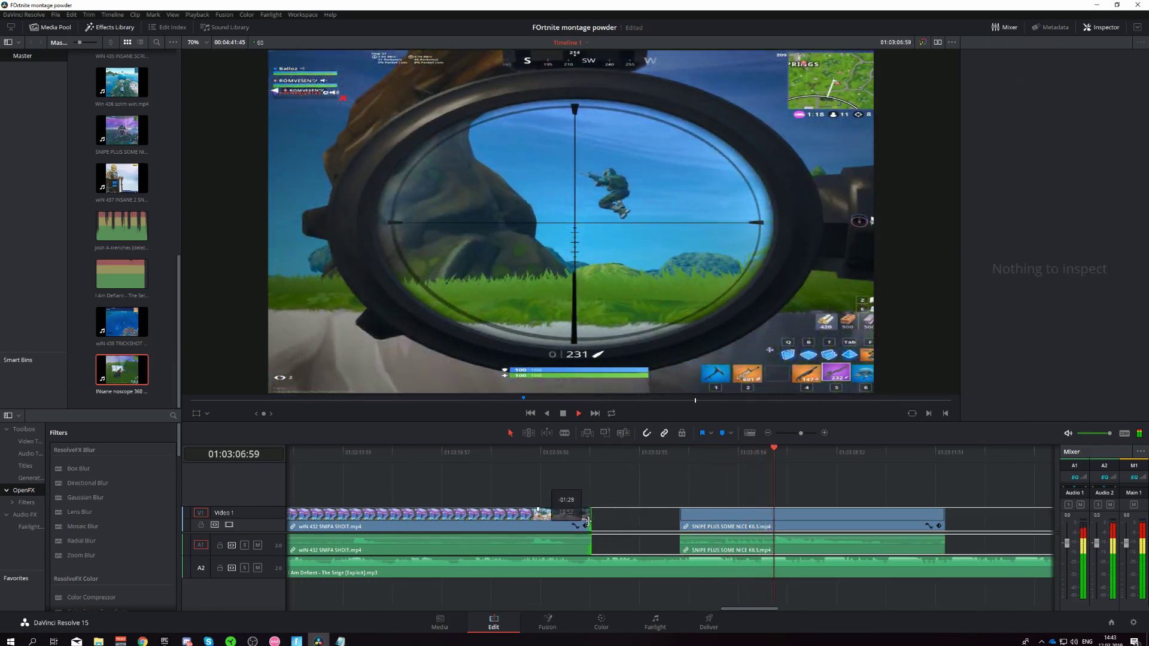
click(547, 452)
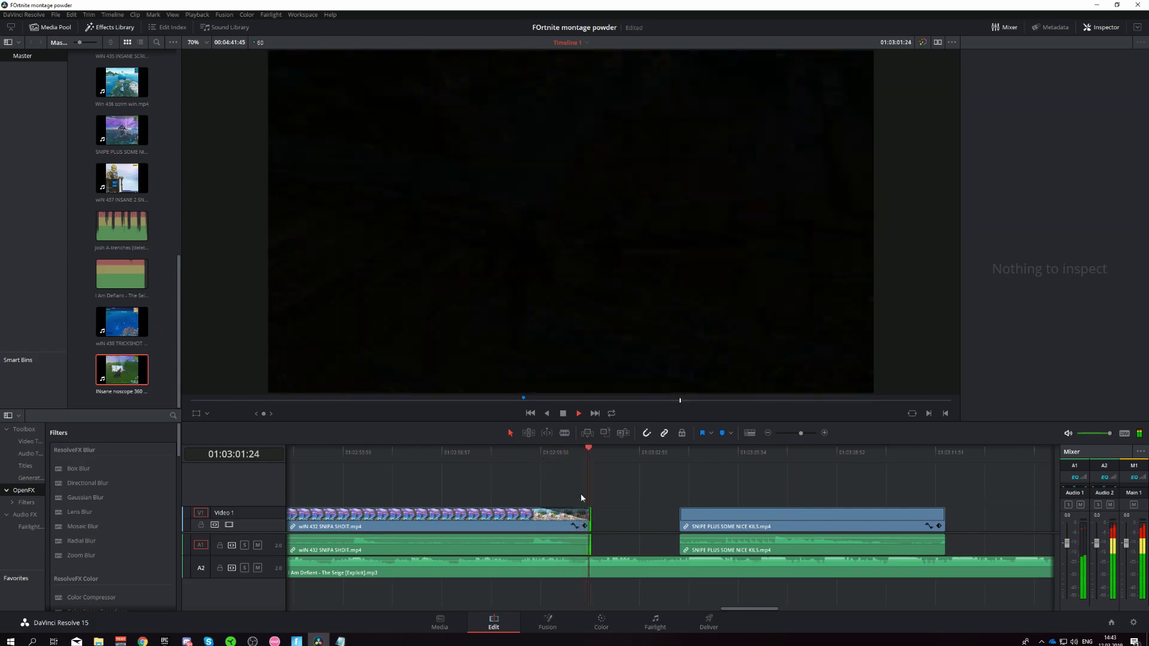
drag(735, 526, 654, 526)
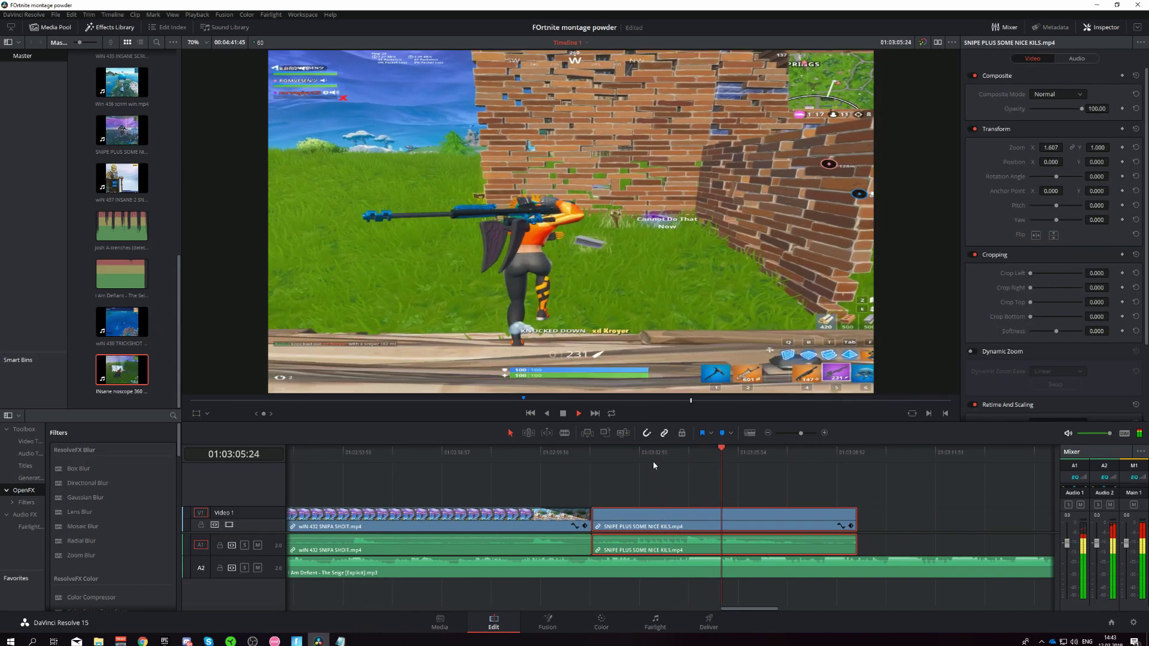
click(653, 463)
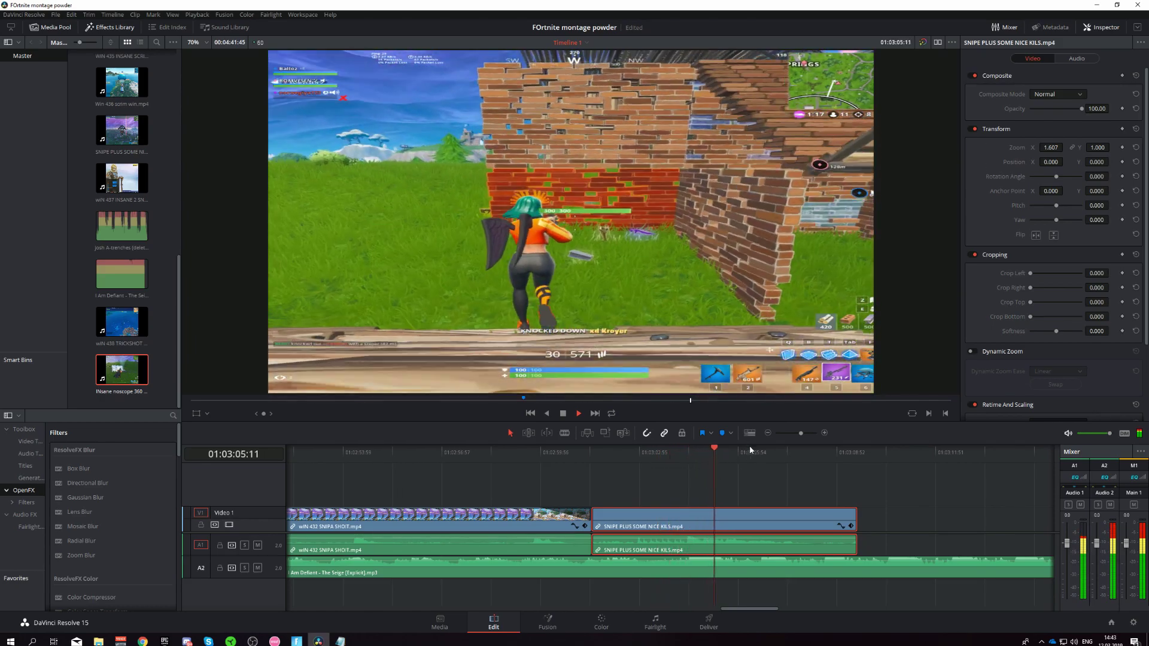
key(space)
scroll(742, 479, up, 3)
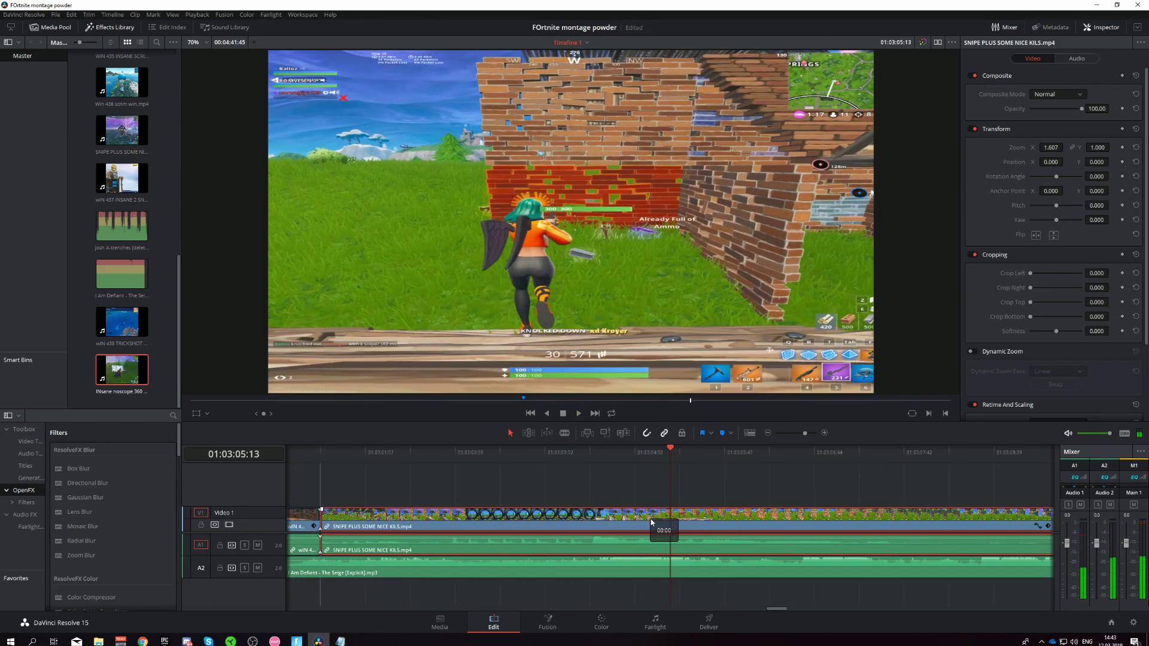
Fine-tune the SNIPE PLUS clip's position and scrub to find the cut point near the knockdown.
drag(652, 522, 657, 525)
click(576, 454)
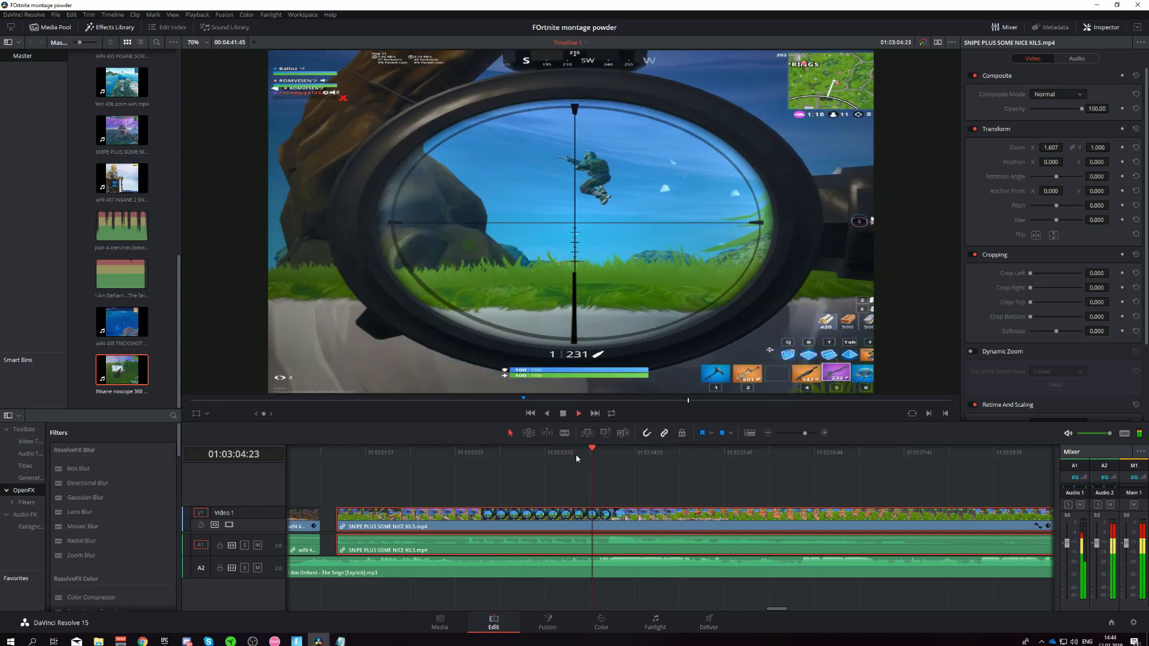
key(space)
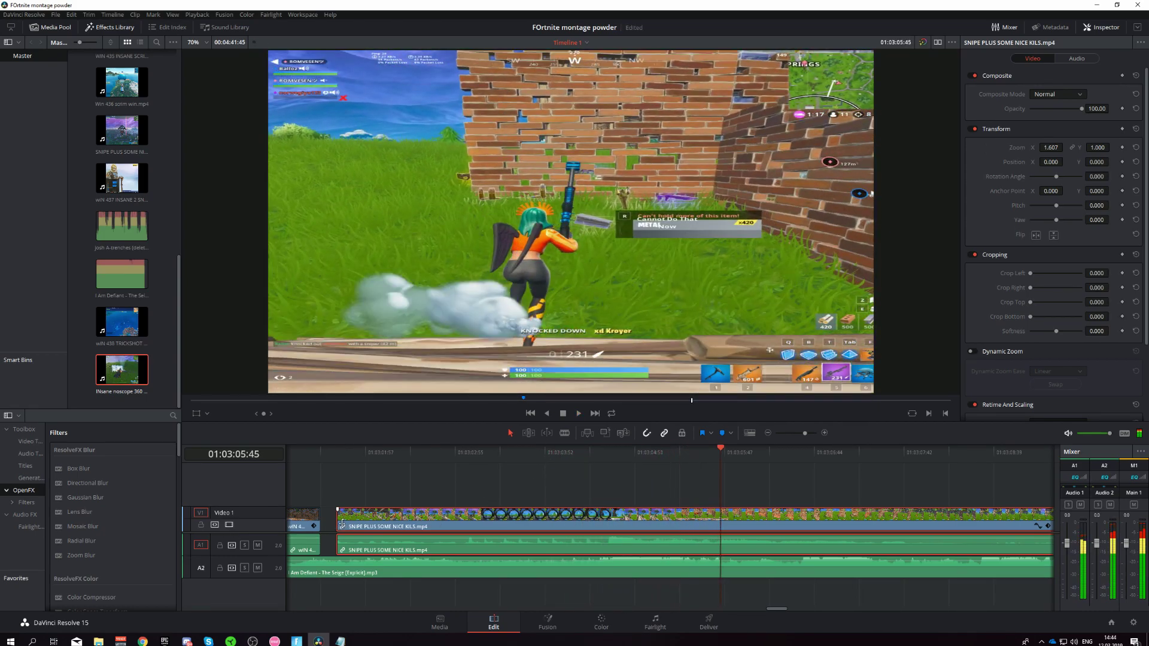
click(303, 459)
drag(333, 460, 380, 513)
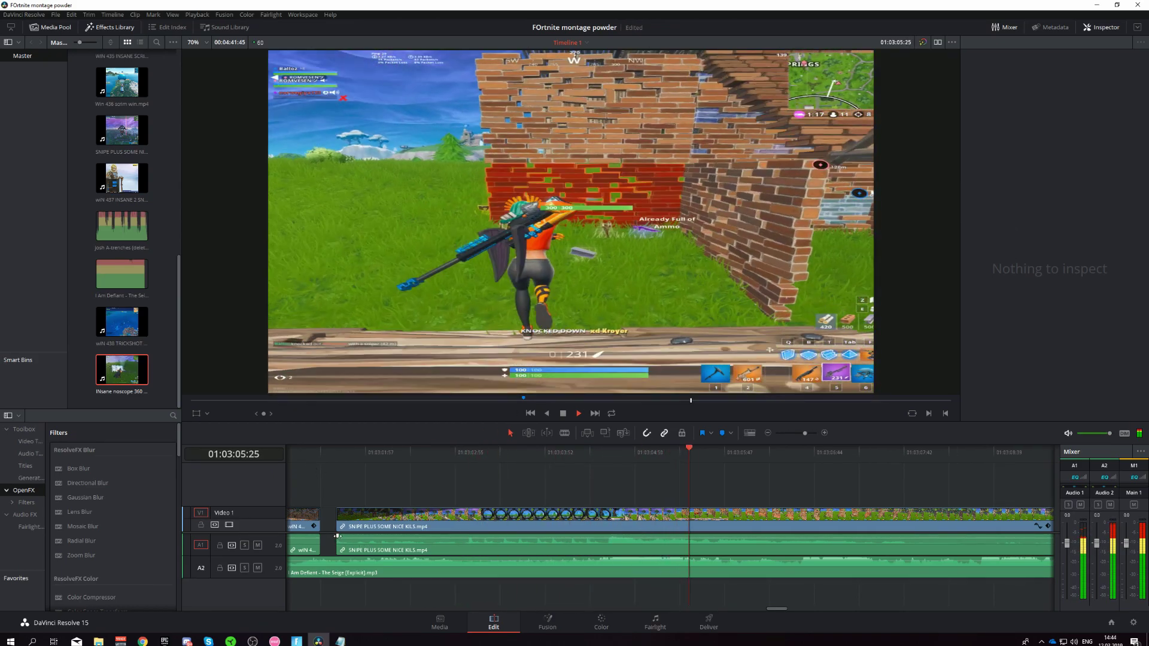
click(336, 457)
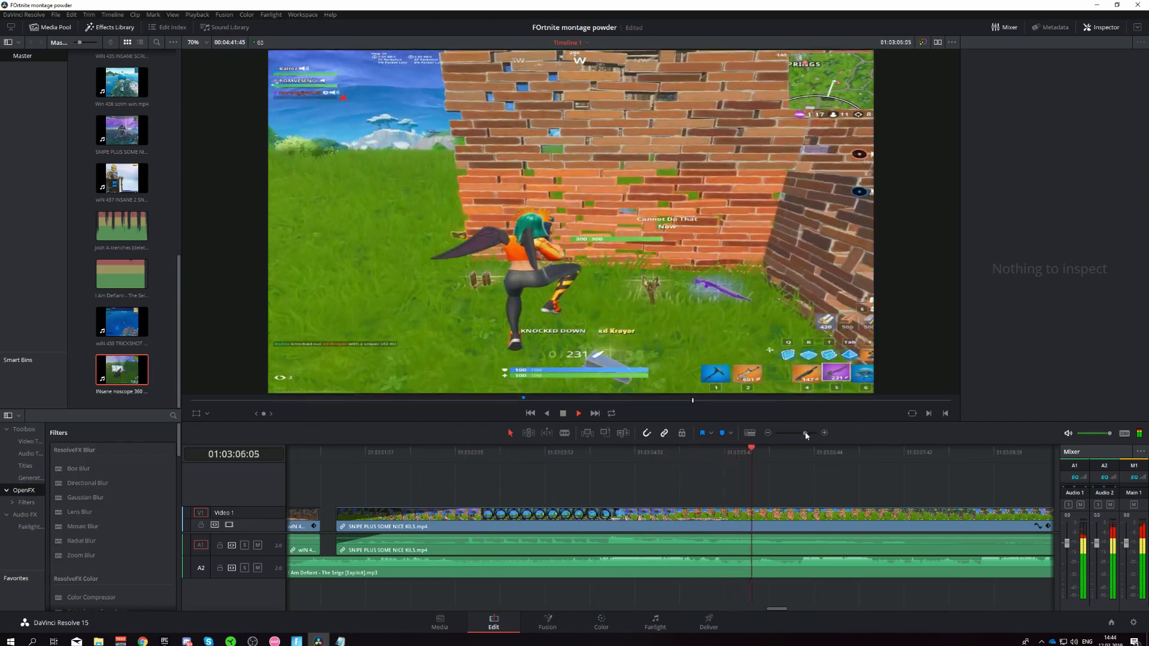
drag(805, 432, 799, 436)
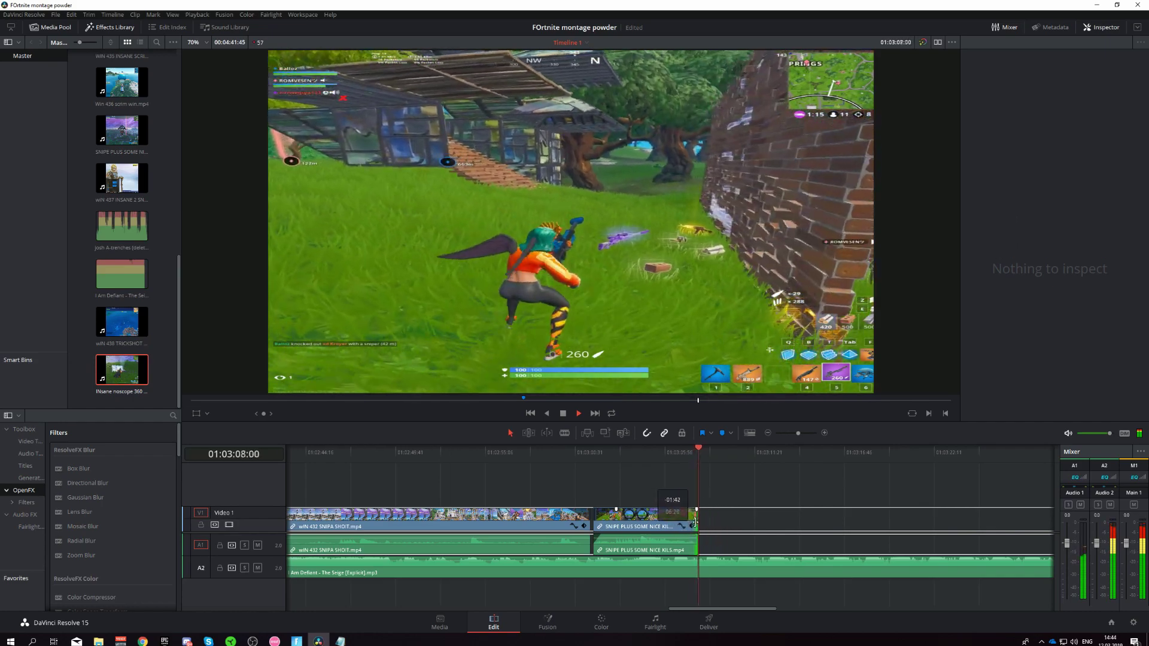
Shorten the SNIPE PLUS clip's end and play the new ending.
drag(724, 518, 705, 519)
click(679, 450)
key(space)
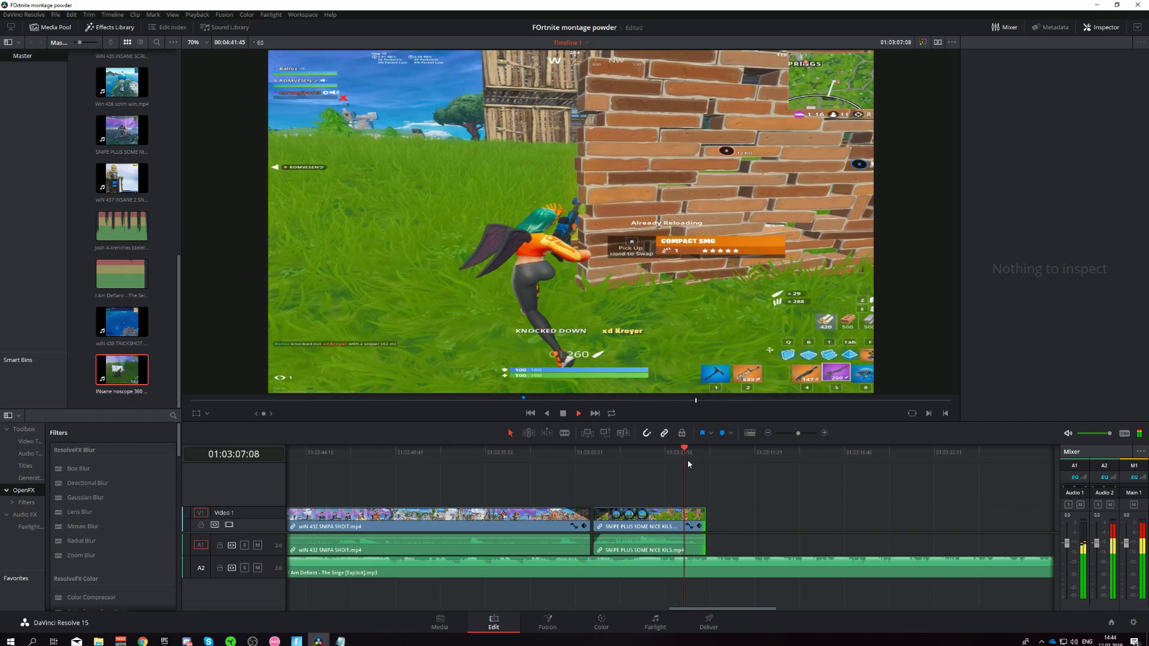
key(space)
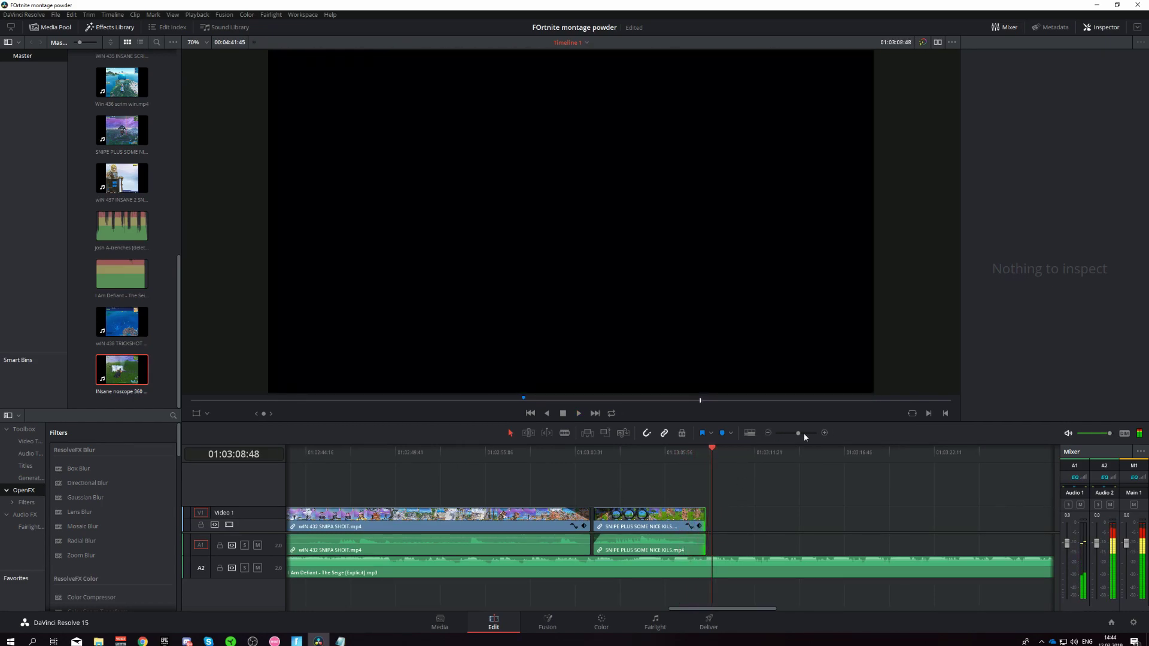
Zoom in and extend the SNIPE PLUS end a few frames, then replay it.
drag(803, 433, 800, 436)
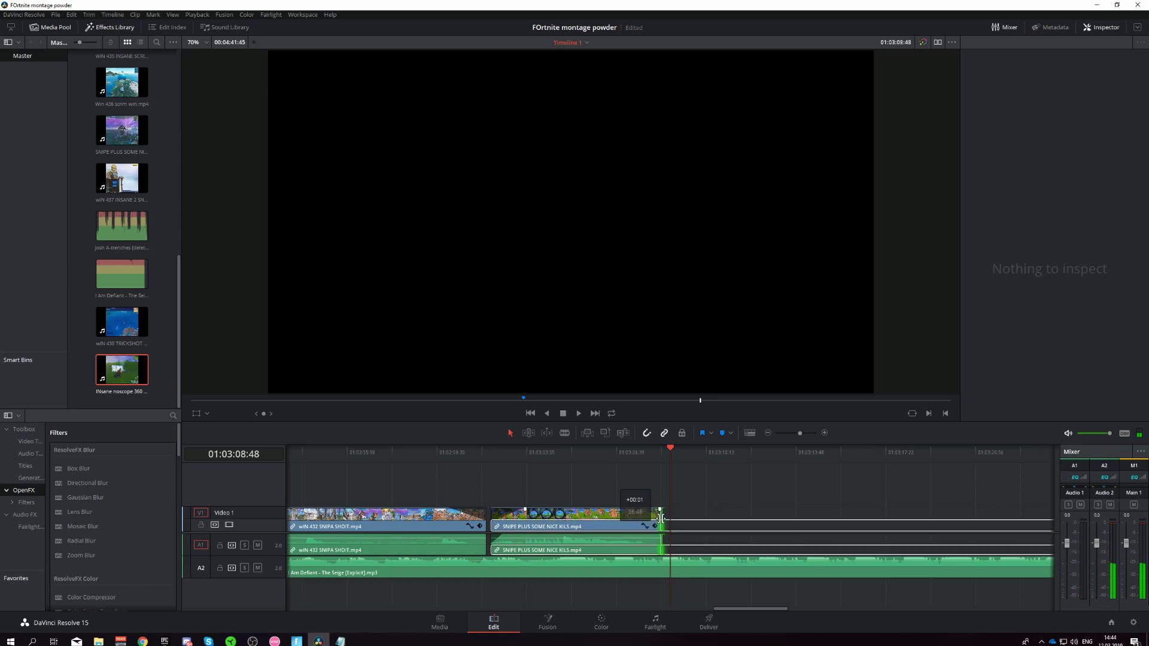
drag(660, 518, 662, 519)
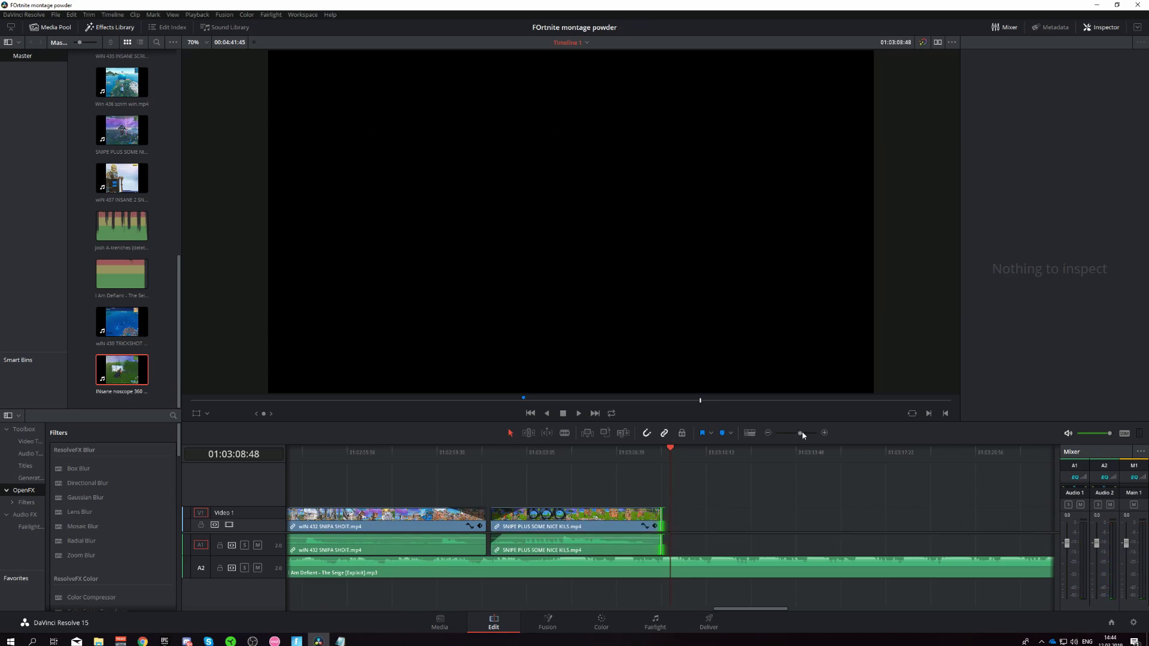
drag(801, 433, 806, 433)
drag(631, 519, 641, 519)
key(space)
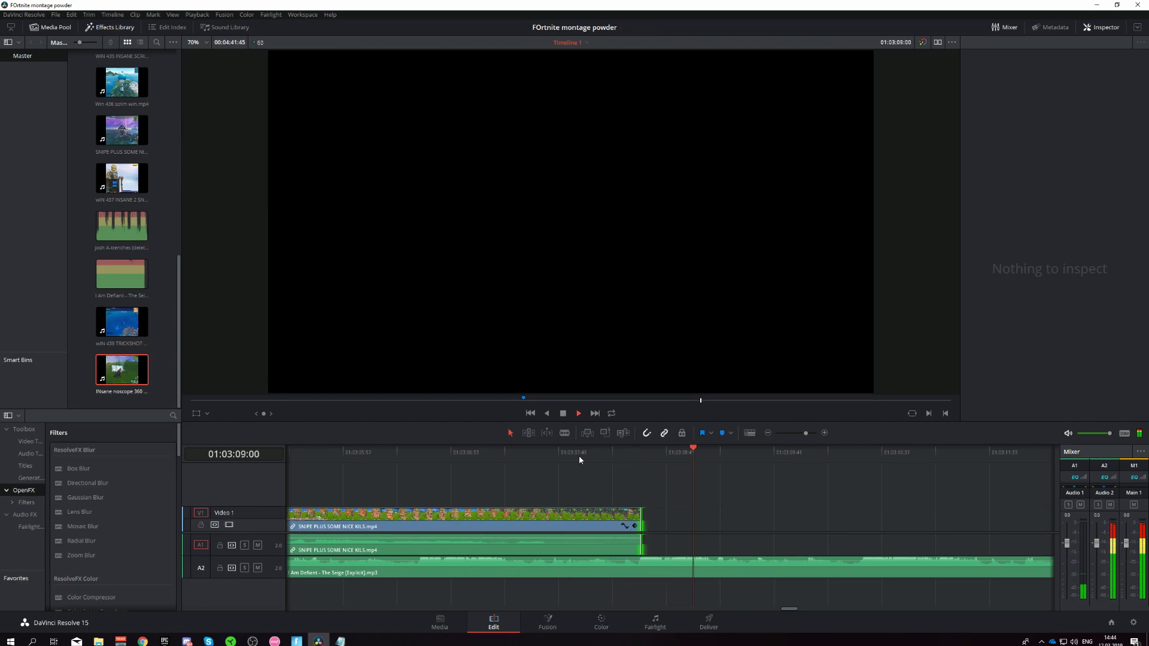
mouse_move(806, 434)
mouse_down()
mouse_move(785, 457)
mouse_move(703, 460)
mouse_up()
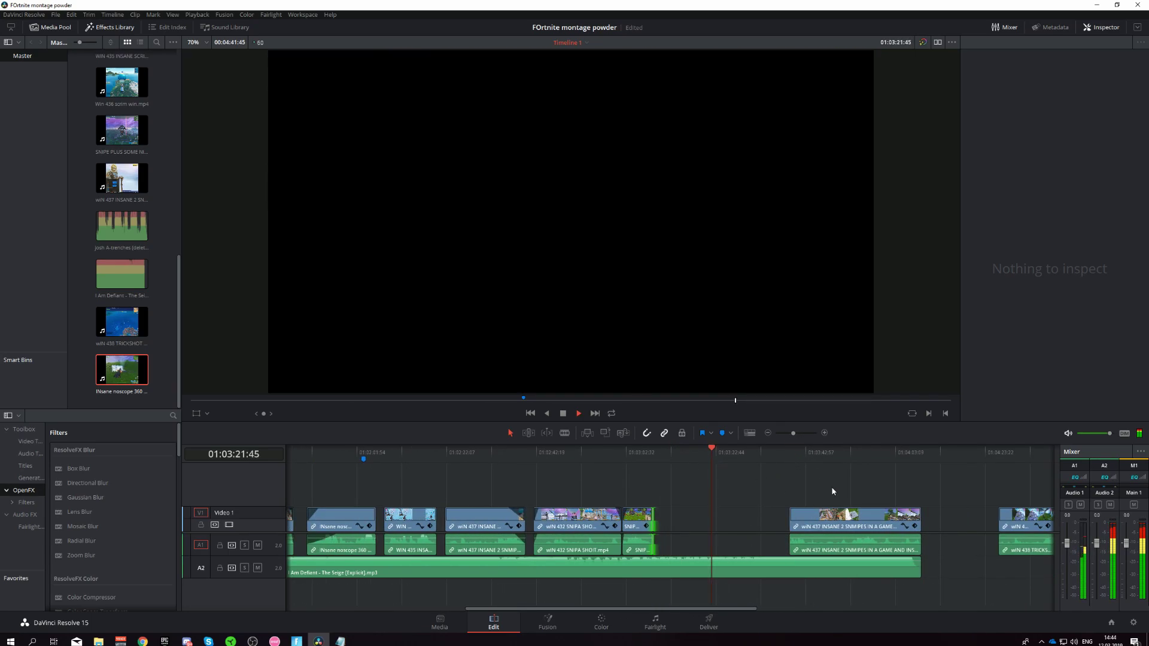
Undo moving wIN 437 INSANE 2 SNIPMES against the SNIPE clip, restoring its gap, and replay.
mouse_move(785, 458)
mouse_down()
mouse_move(824, 451)
mouse_move(766, 456)
mouse_up()
key(space)
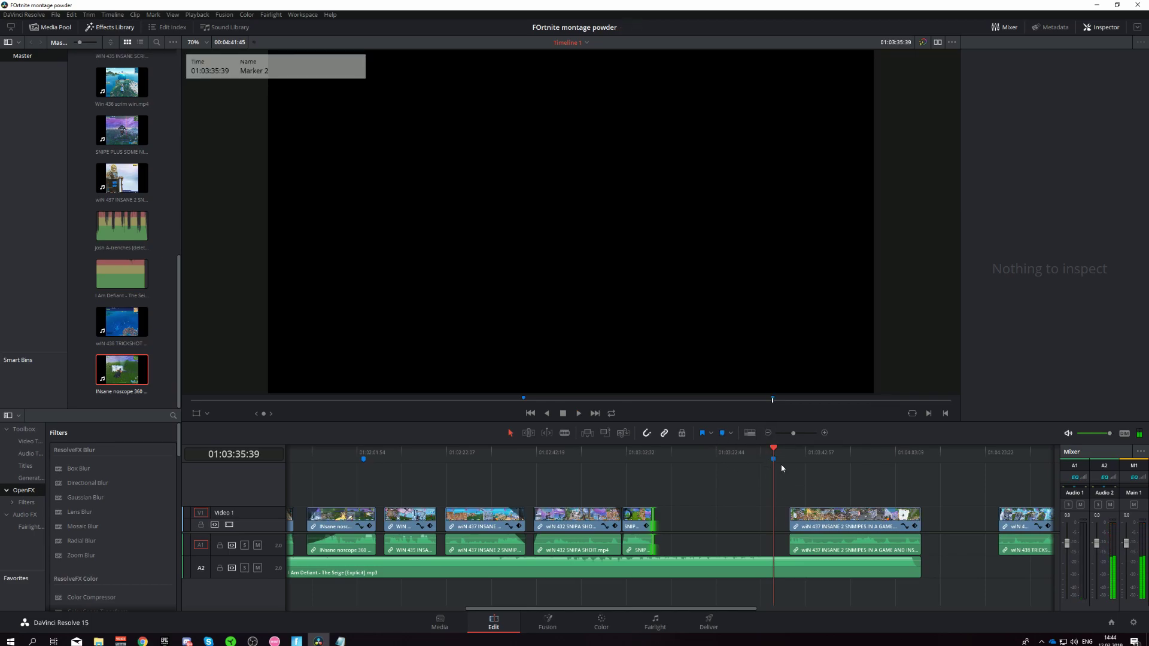
drag(842, 519, 716, 533)
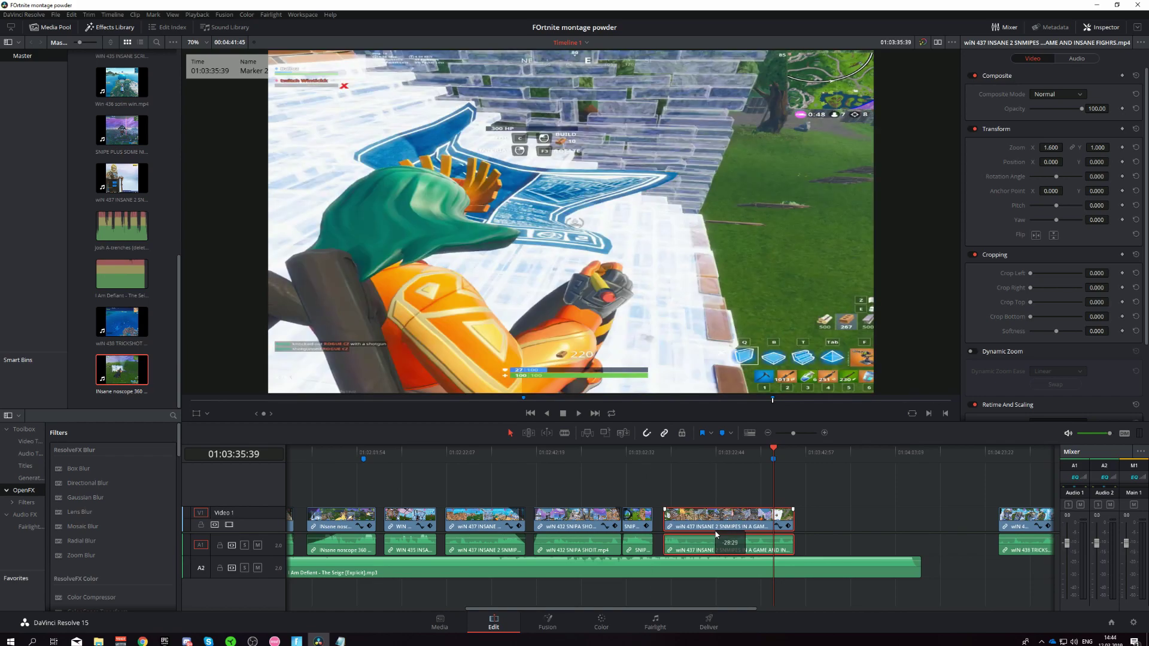
key(ctrl+z)
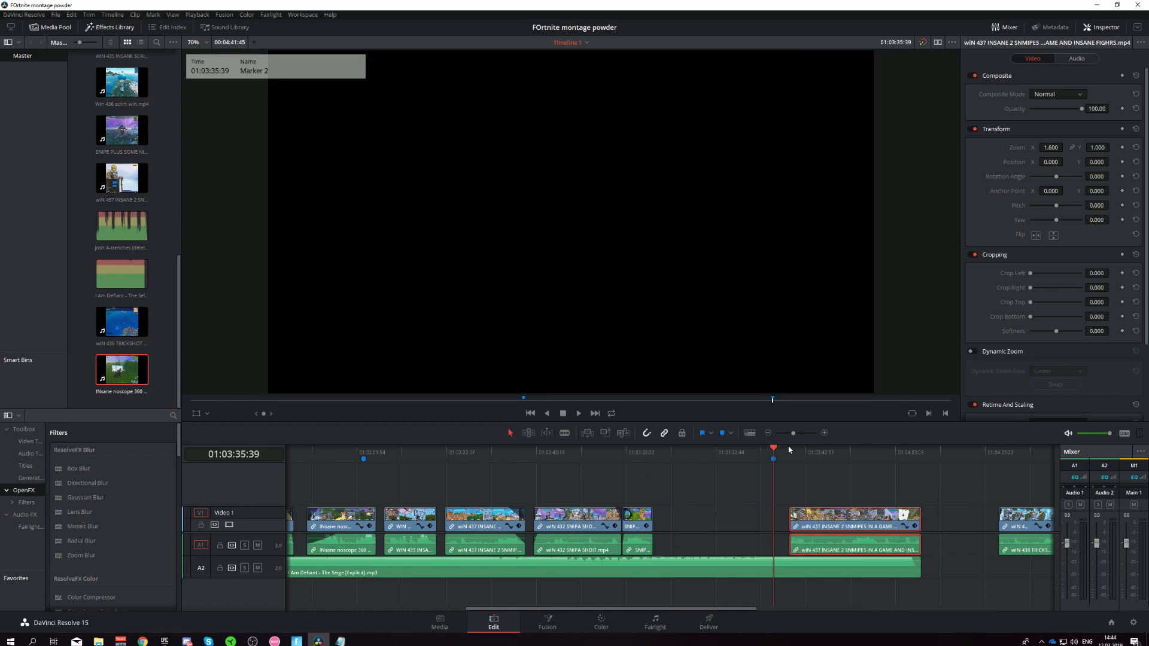
scroll(796, 470, down, 2)
scroll(808, 494, down, 1)
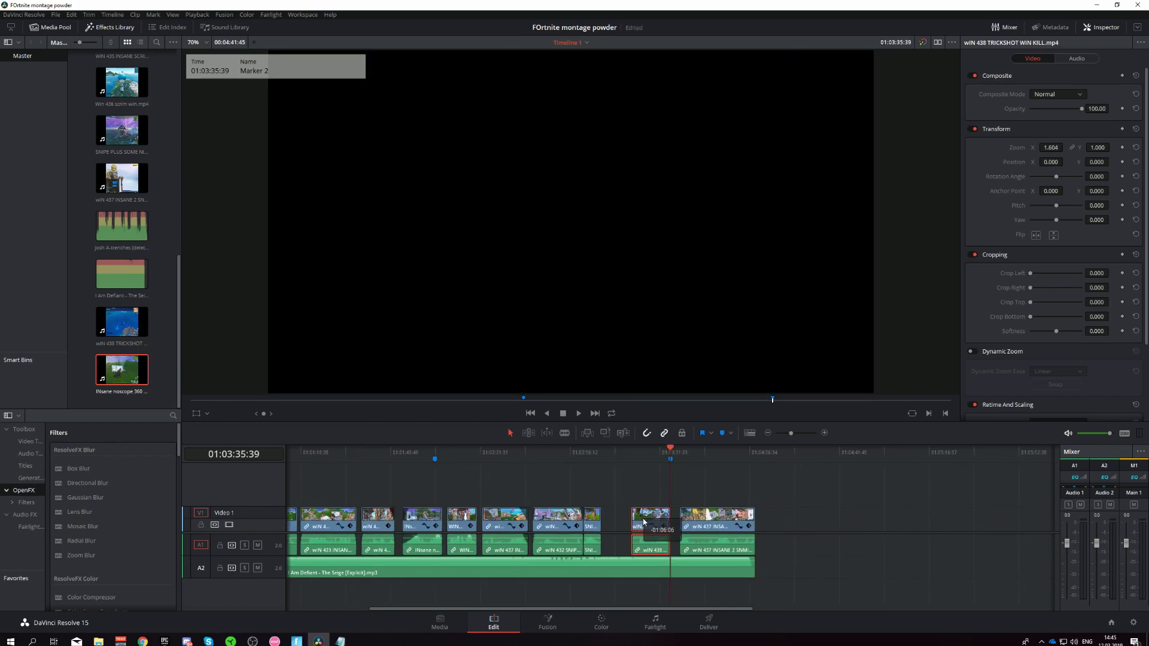
click(622, 458)
key(space)
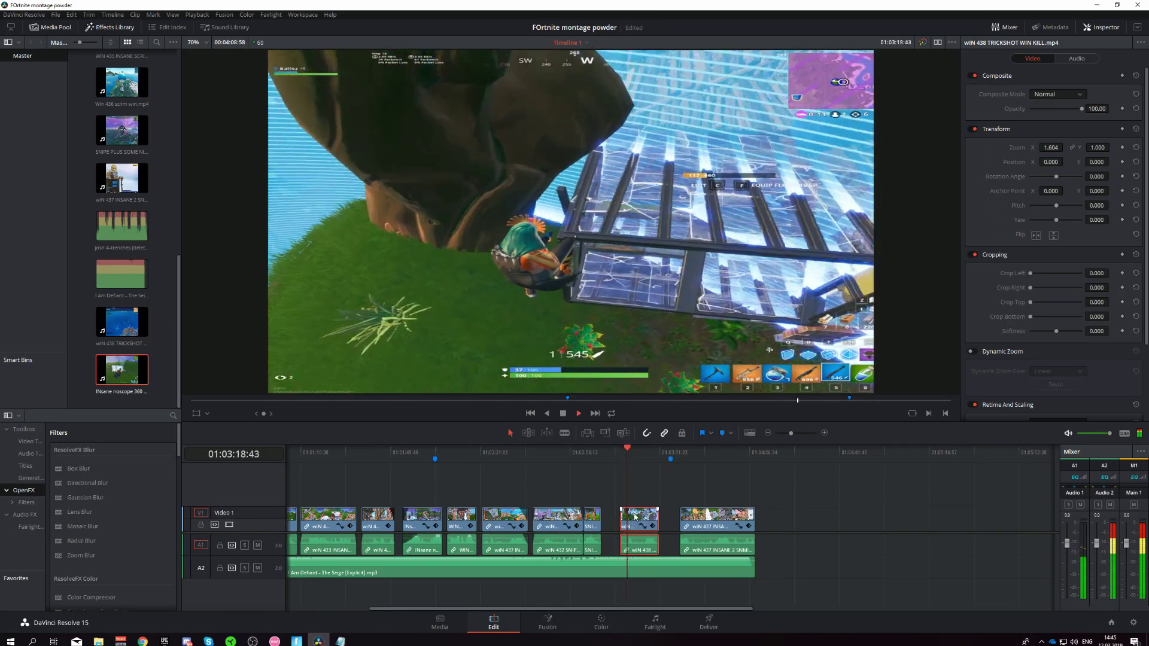
Move wIN 438 TRICKSHOT WIN KILL later, trim its start later, and shift the following cut earlier.
drag(636, 519, 653, 520)
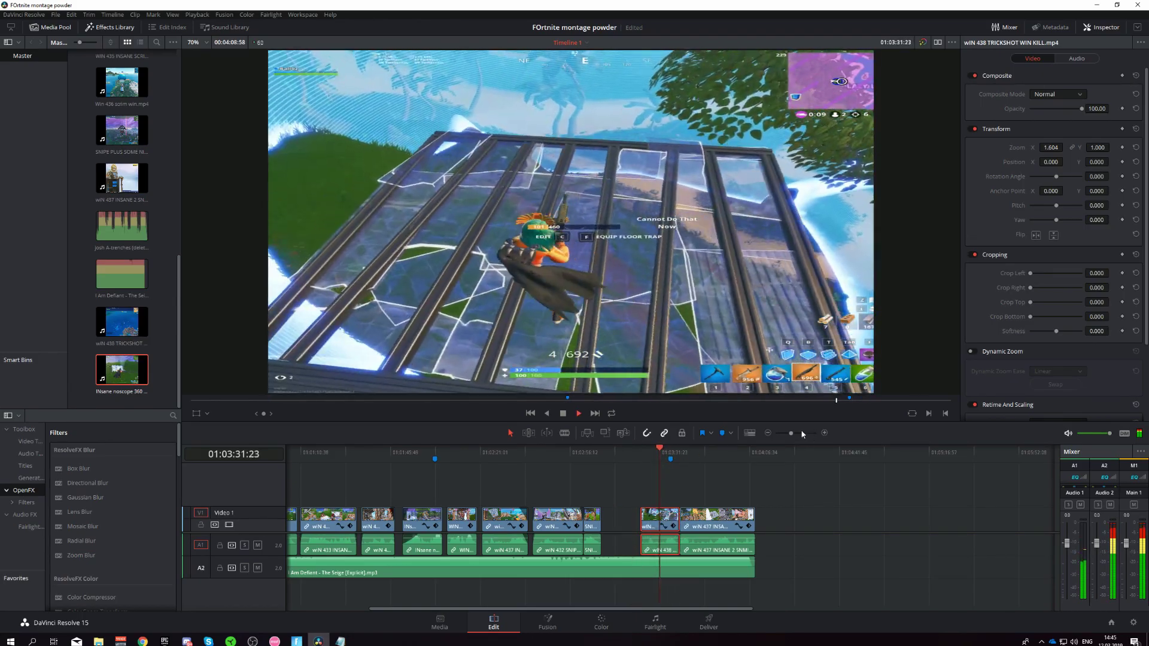
drag(790, 432, 797, 433)
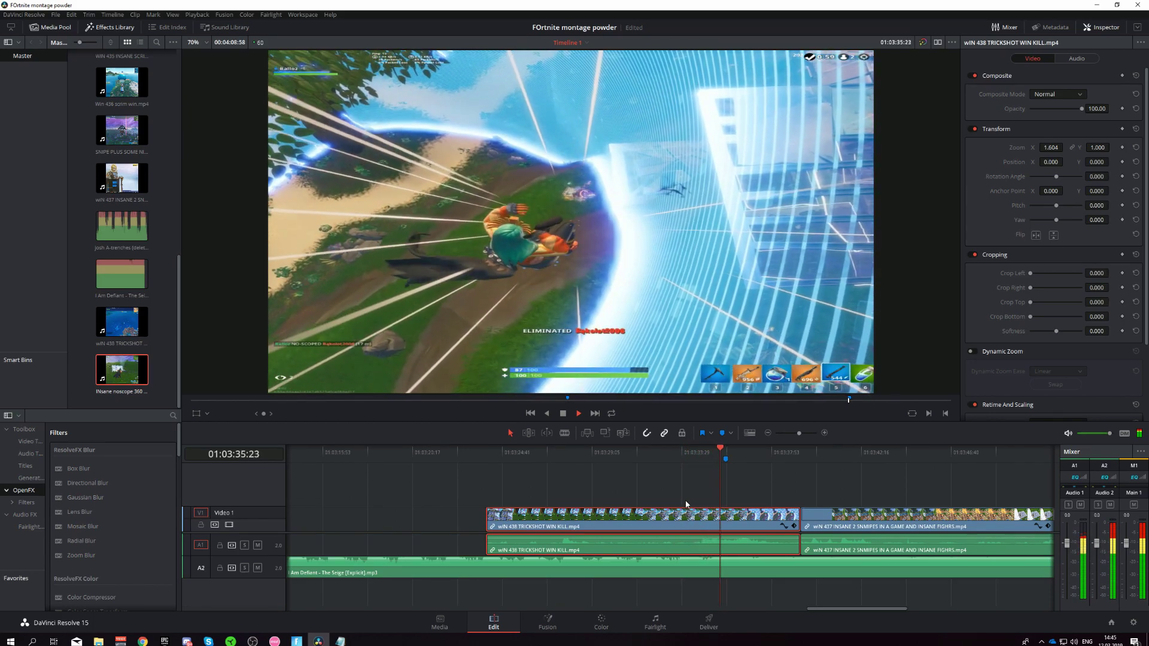
key(space)
drag(487, 517, 555, 518)
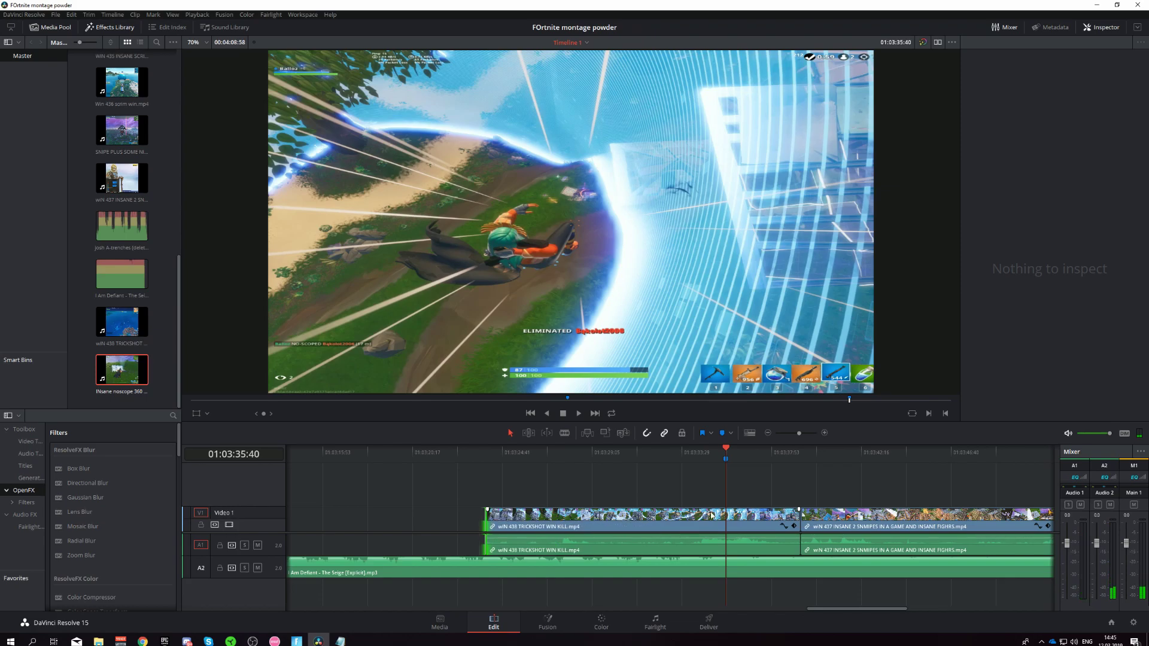
drag(802, 518, 780, 521)
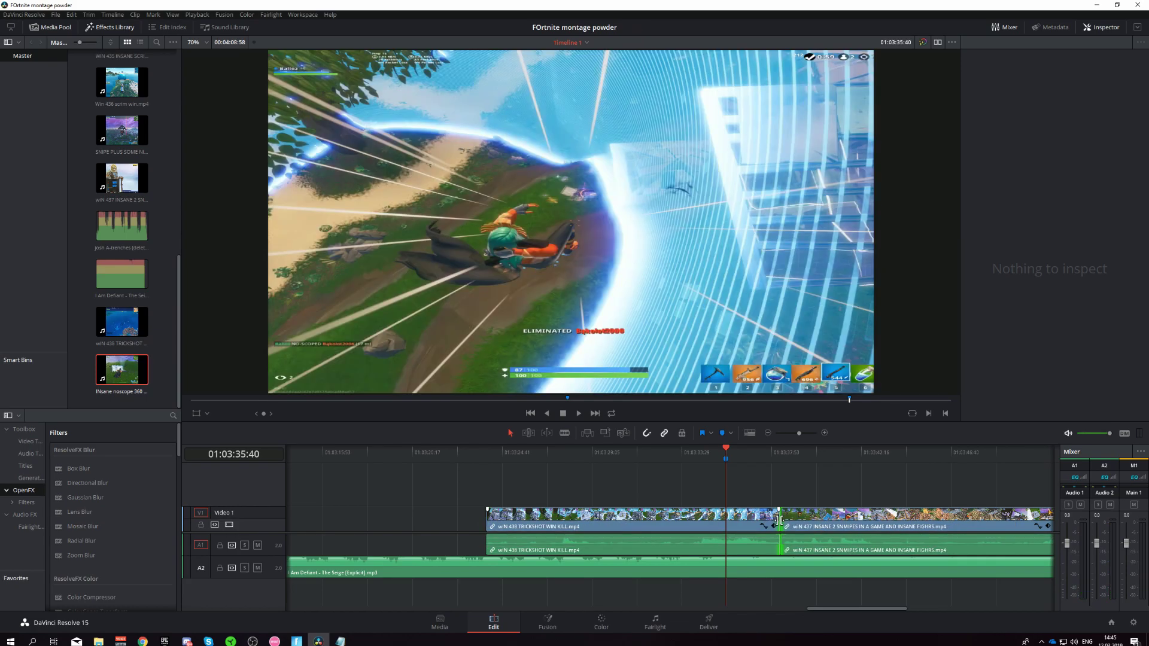
key(space)
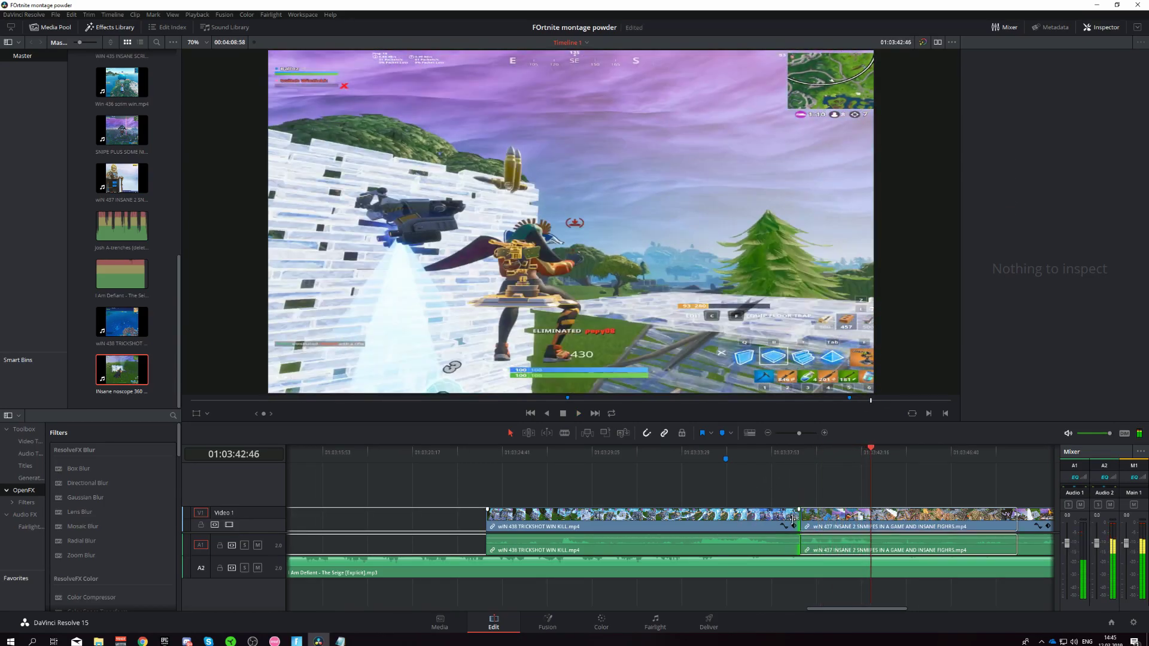
Shorten the TRICKSHOT clip's end and frame-step the moment around 01:03:35:23.
drag(793, 519, 742, 519)
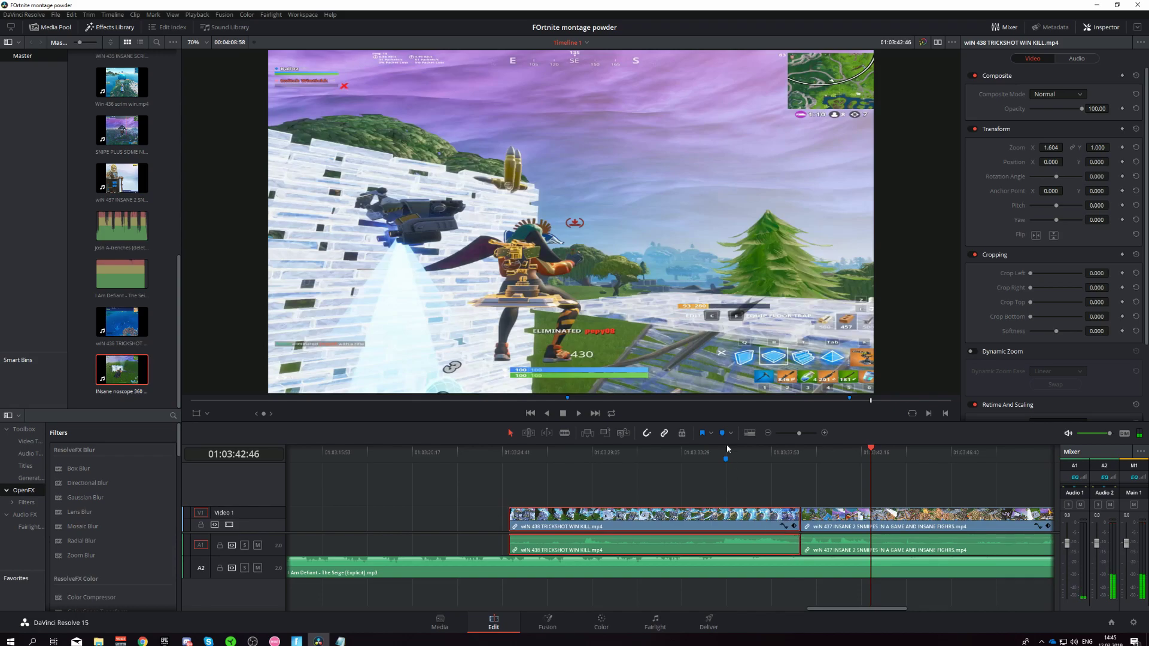
click(707, 453)
key(space)
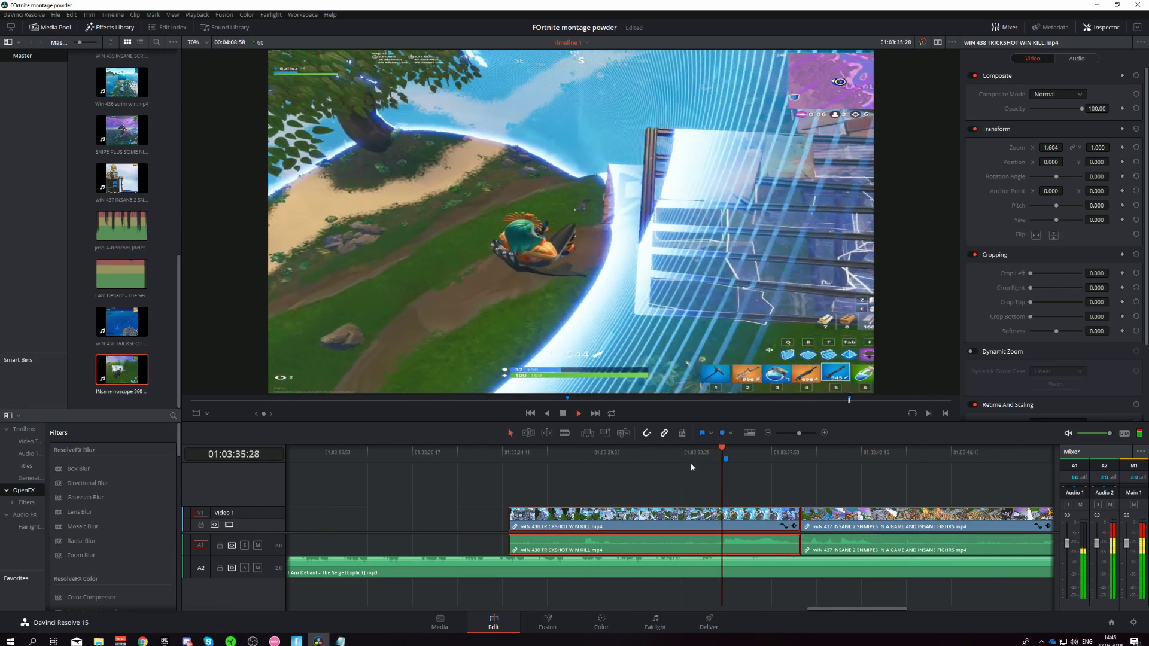
click(687, 461)
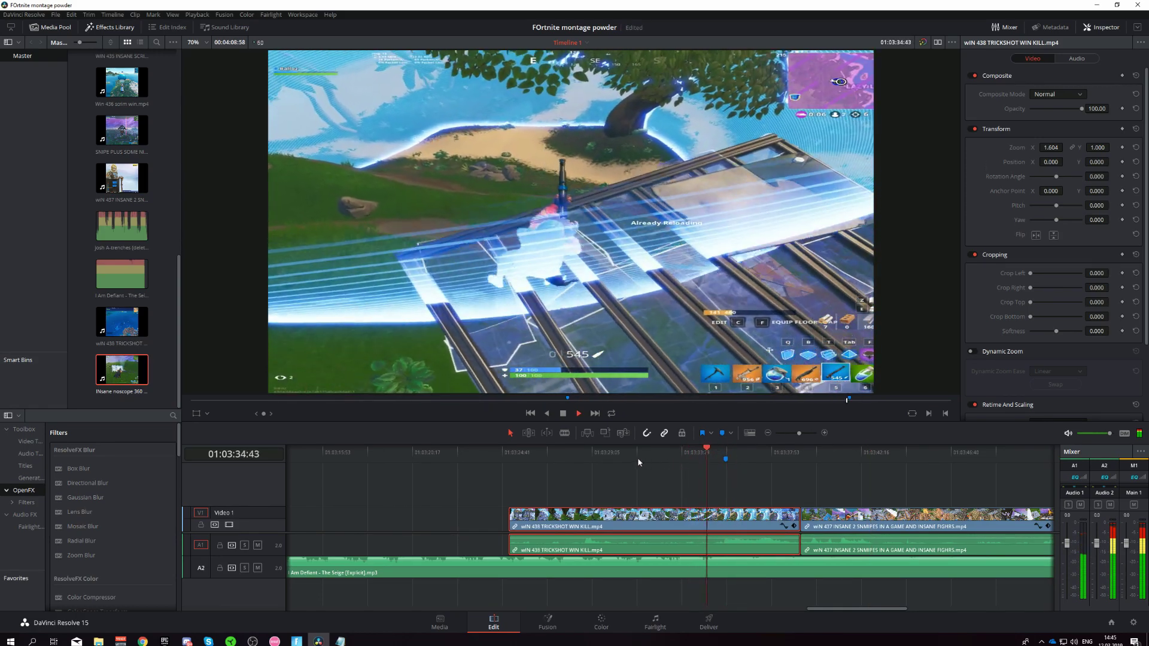
key(space)
drag(799, 433, 810, 436)
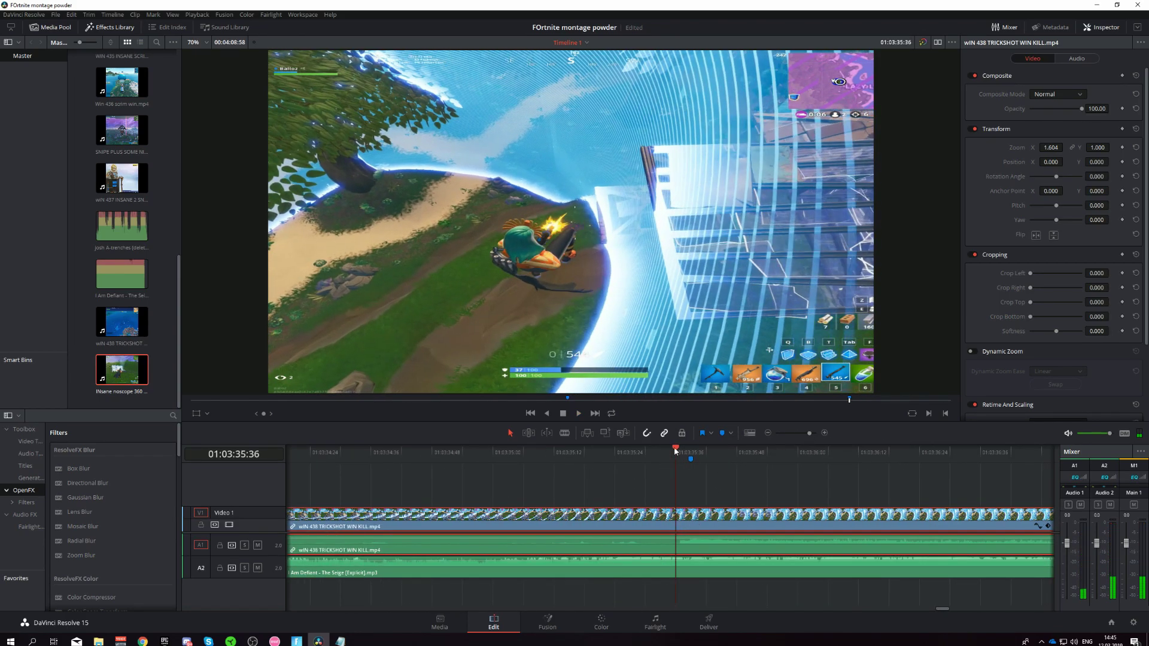
drag(675, 450, 660, 449)
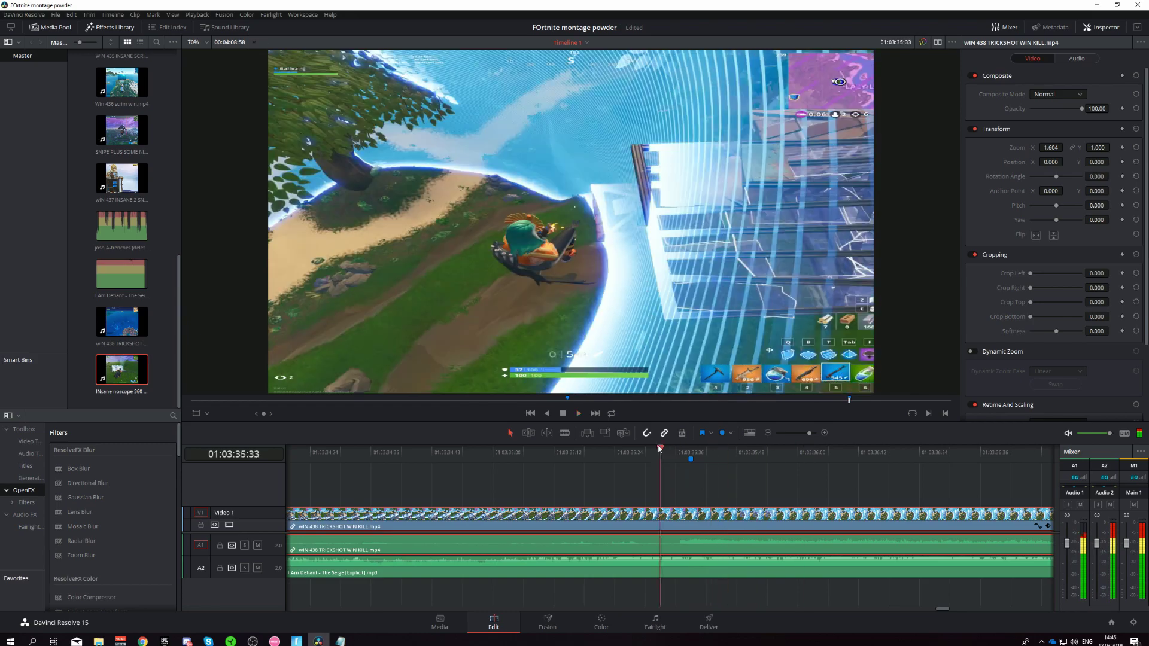
key(space)
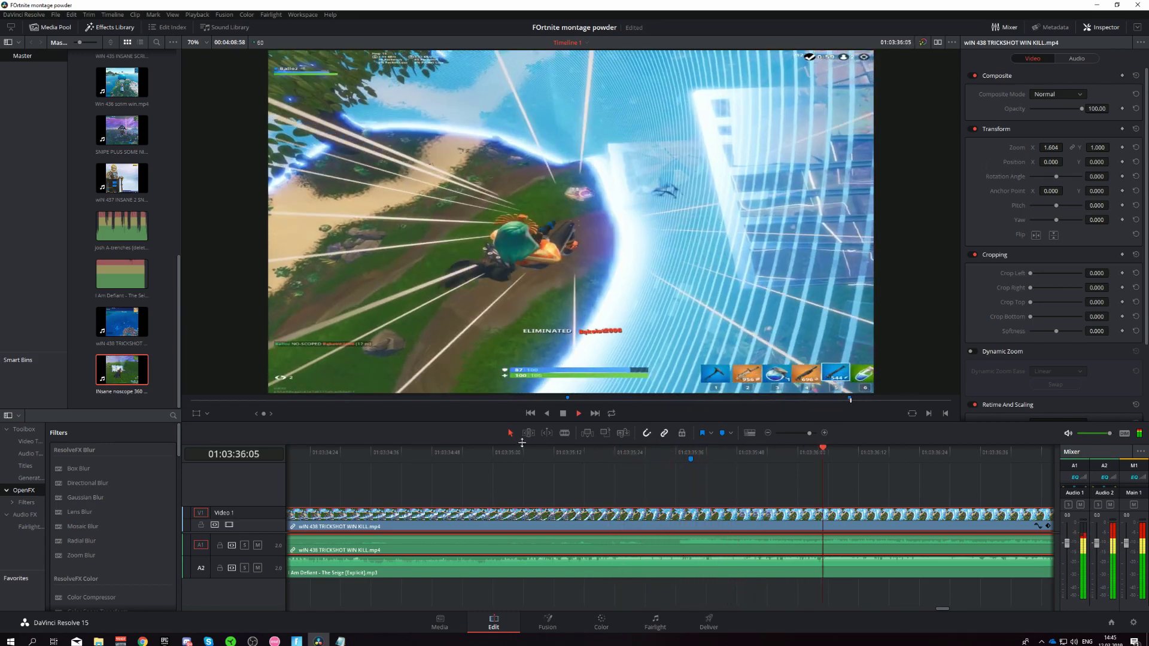
click(521, 452)
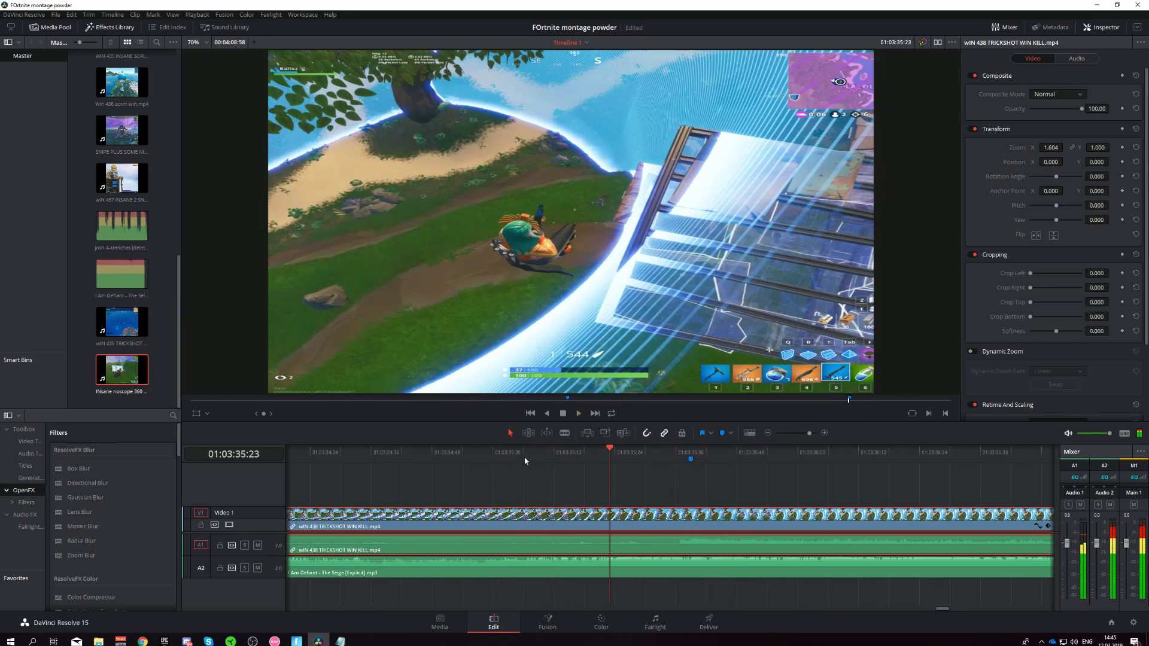
key(Right)
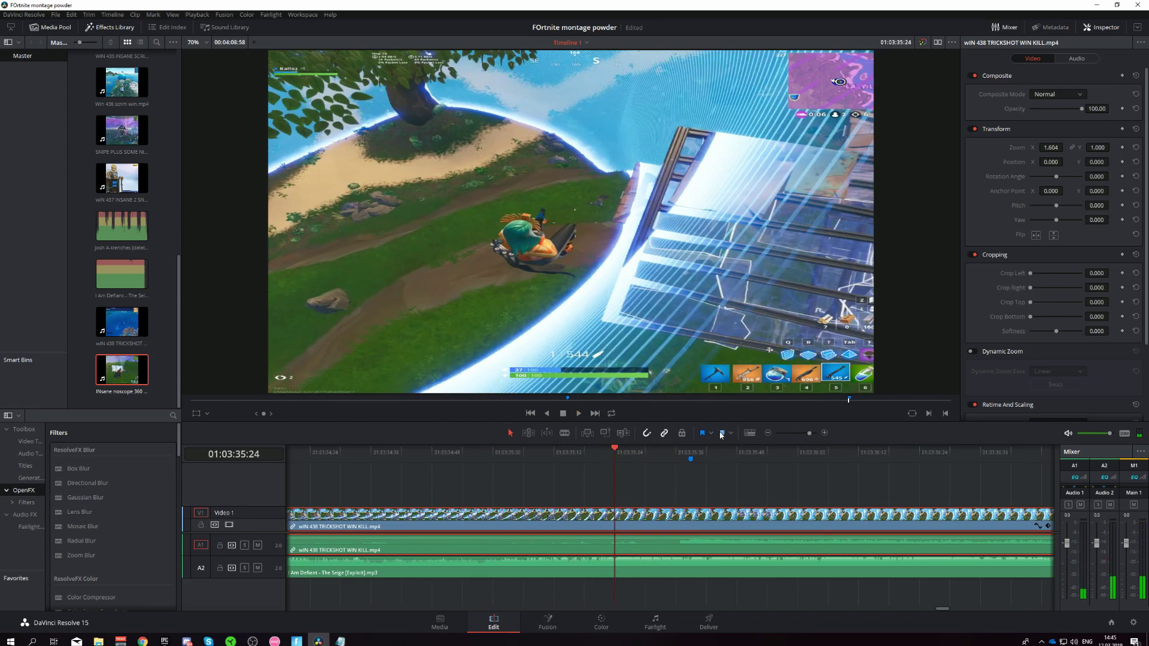
Trim the TRICKSHOT clip's end a little shorter in two small drags.
click(806, 433)
drag(806, 433, 799, 436)
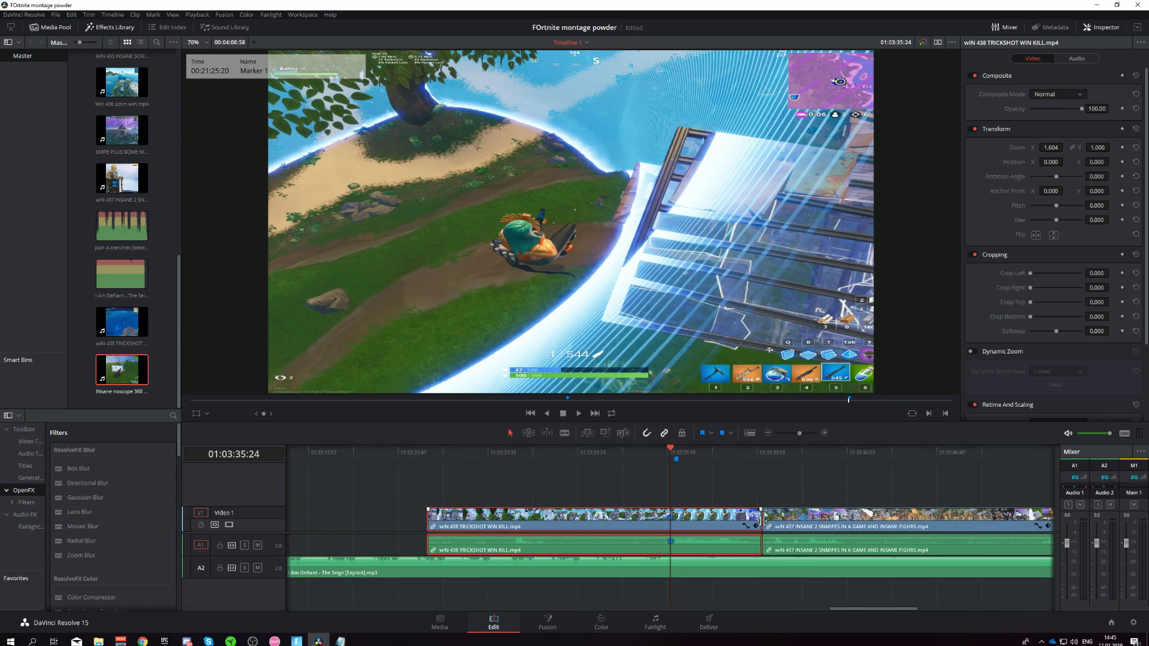
drag(762, 518, 755, 516)
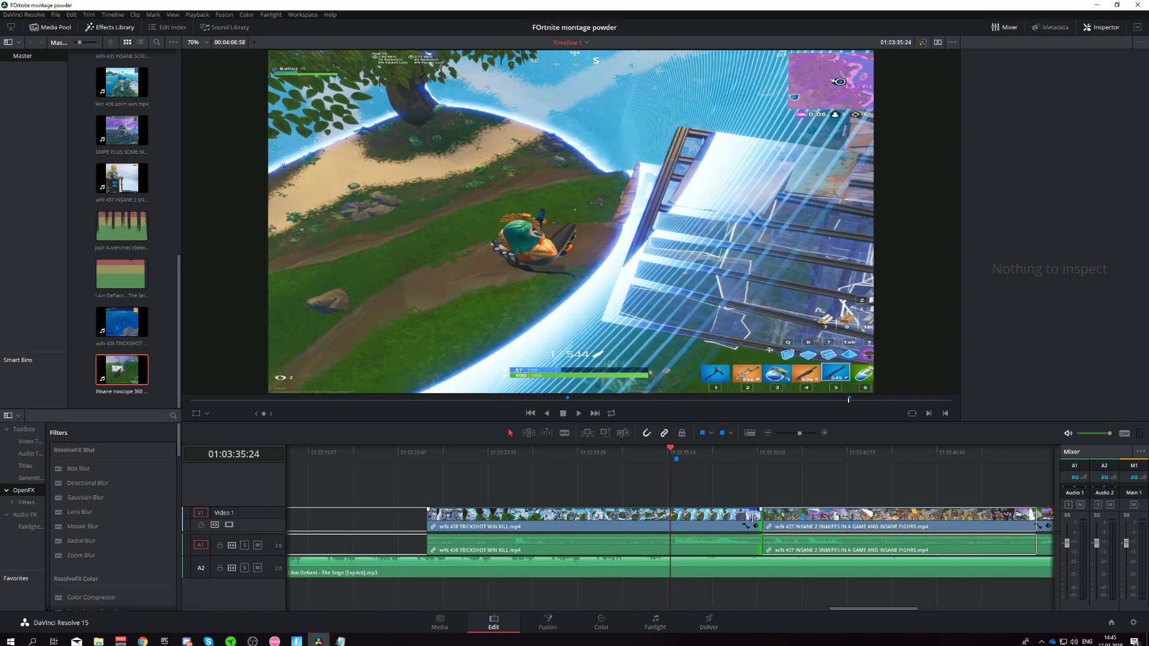
drag(752, 519, 746, 518)
drag(800, 434, 810, 435)
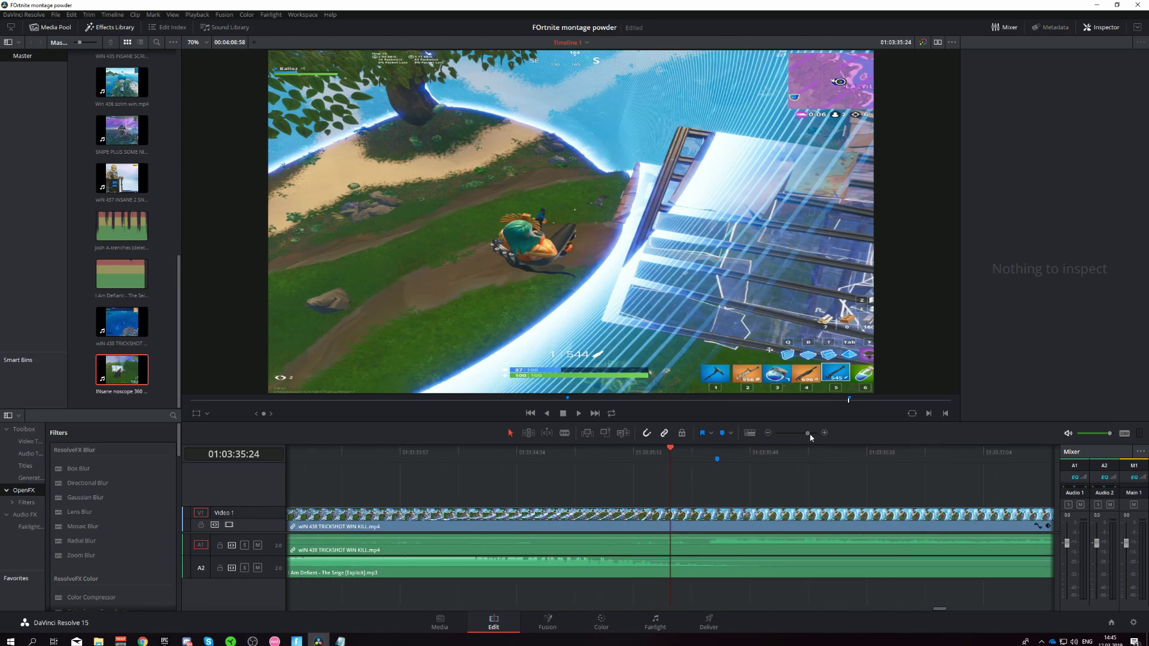
Test sliding the TRICKSHOT clip earlier, then settle it 13 frames earlier.
key(space)
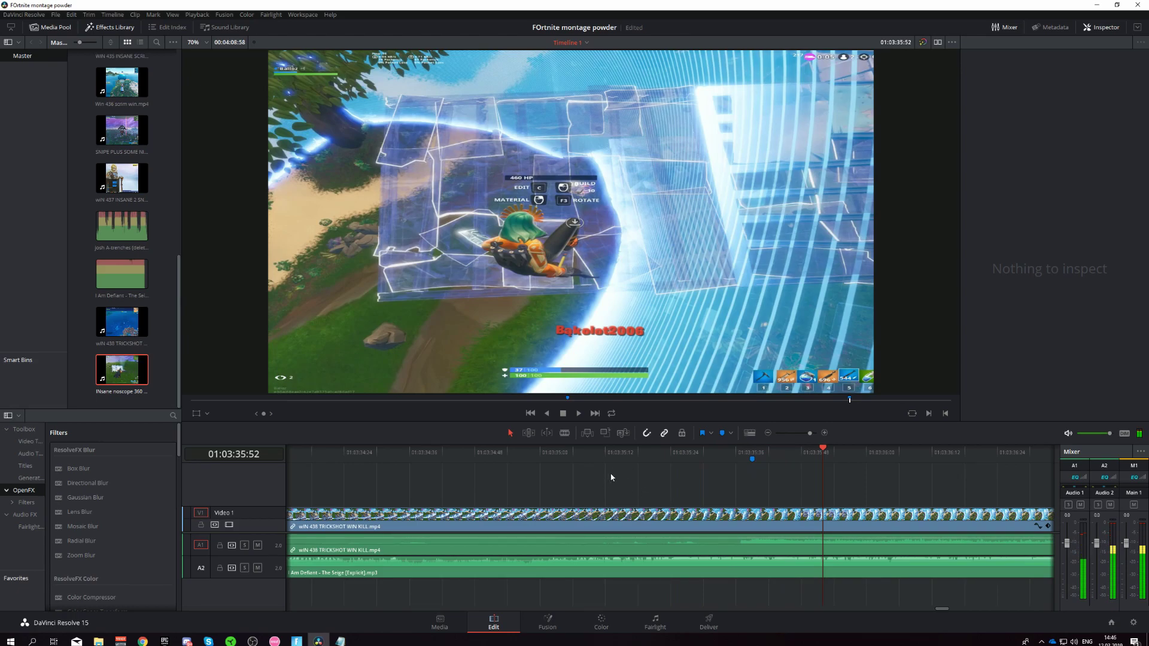
click(613, 479)
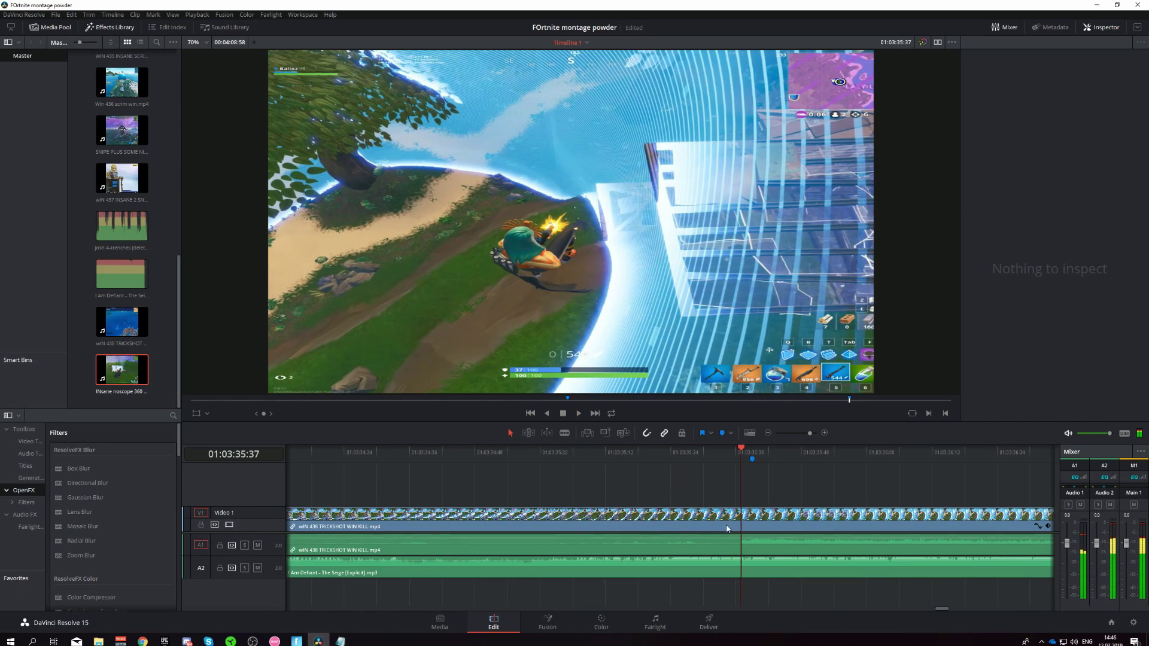
drag(727, 528, 529, 529)
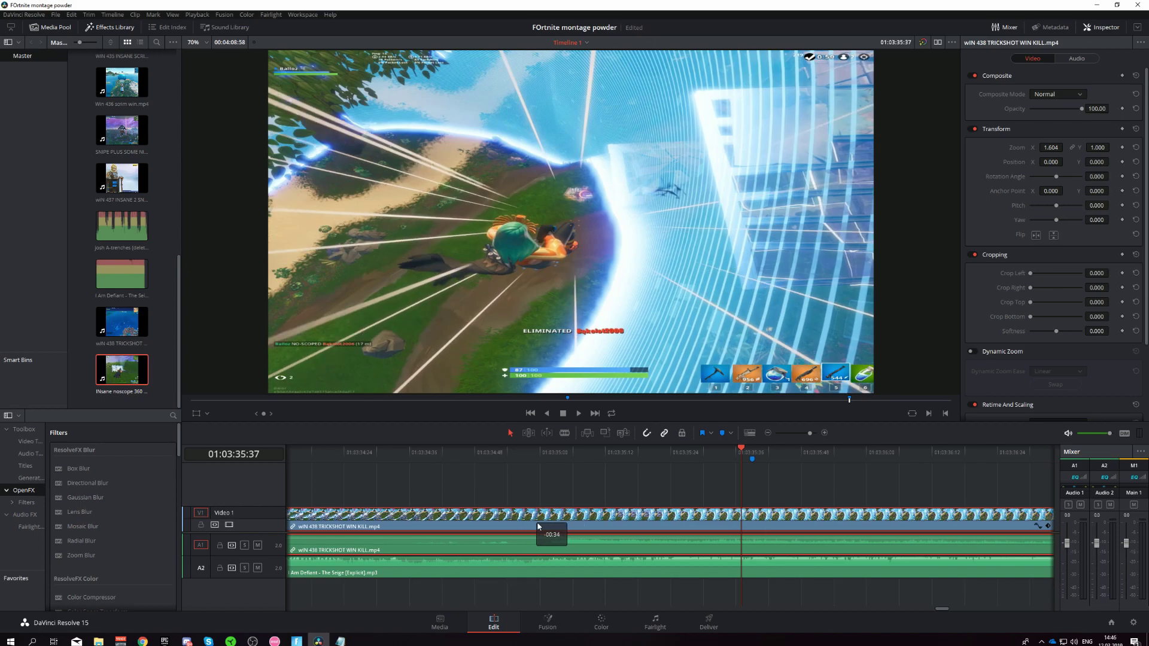
drag(529, 528, 603, 522)
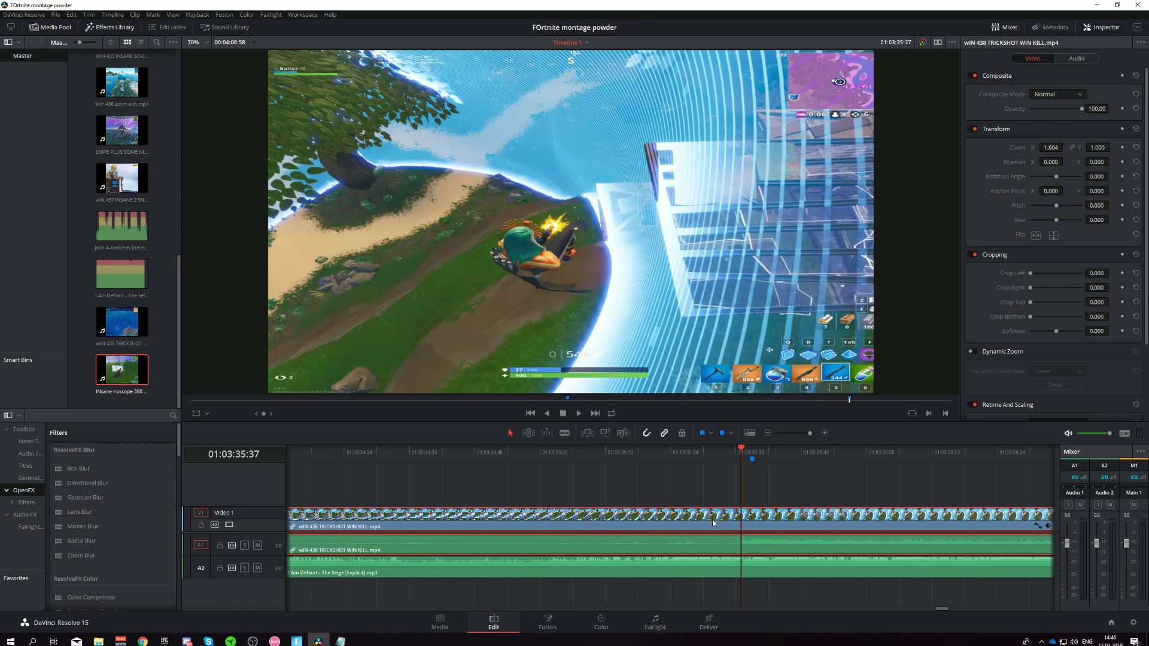
drag(713, 524, 676, 536)
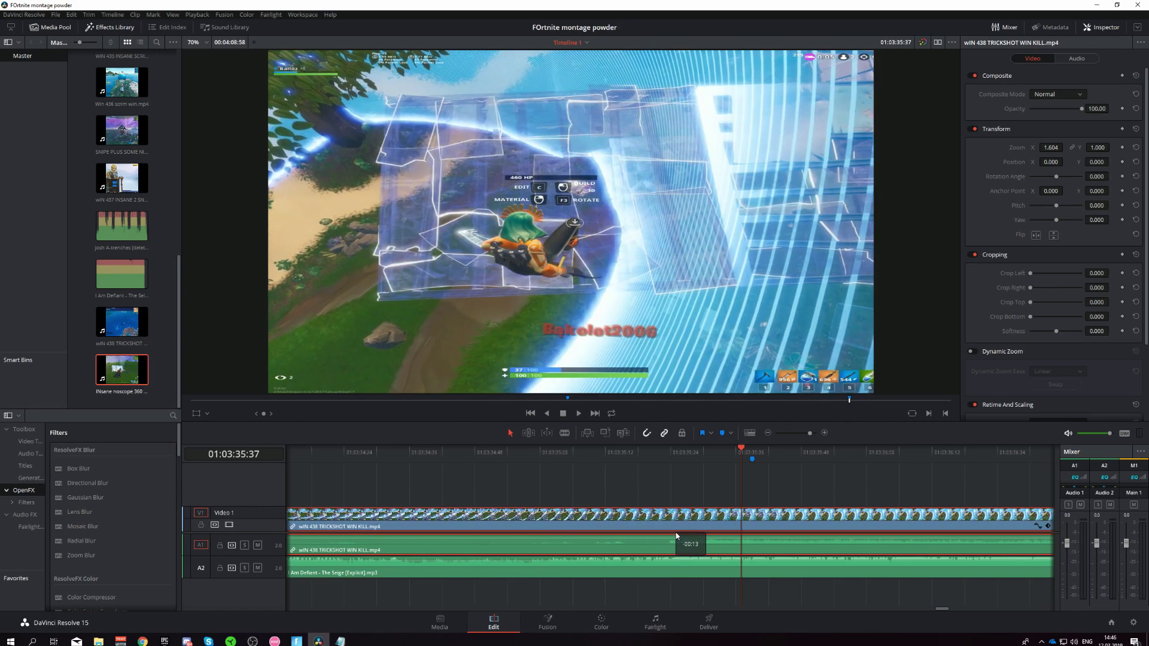
Nudge the TRICKSHOT clip one frame later and review from 01:03:35:00.
click(548, 453)
key(space)
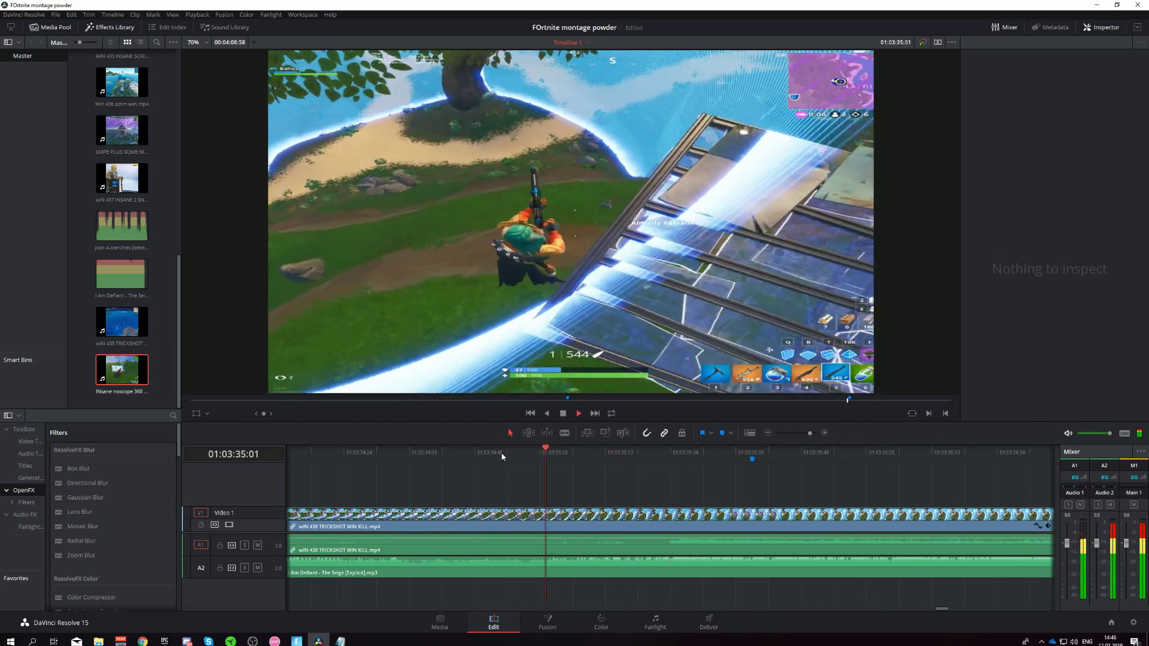
click(502, 451)
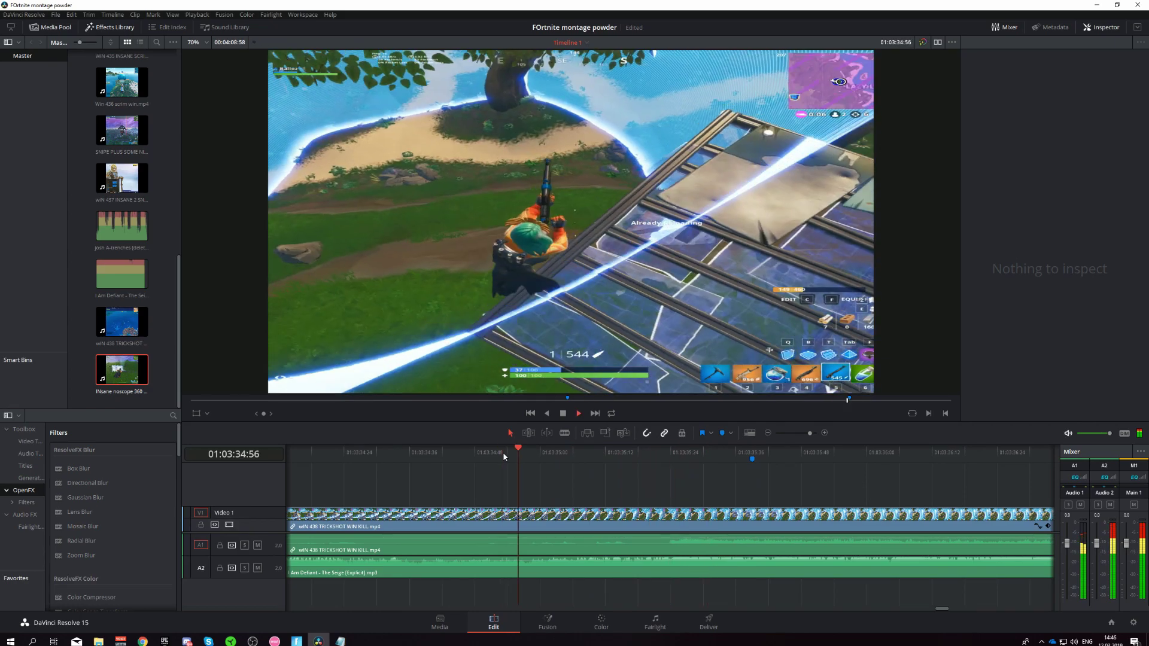
key(space)
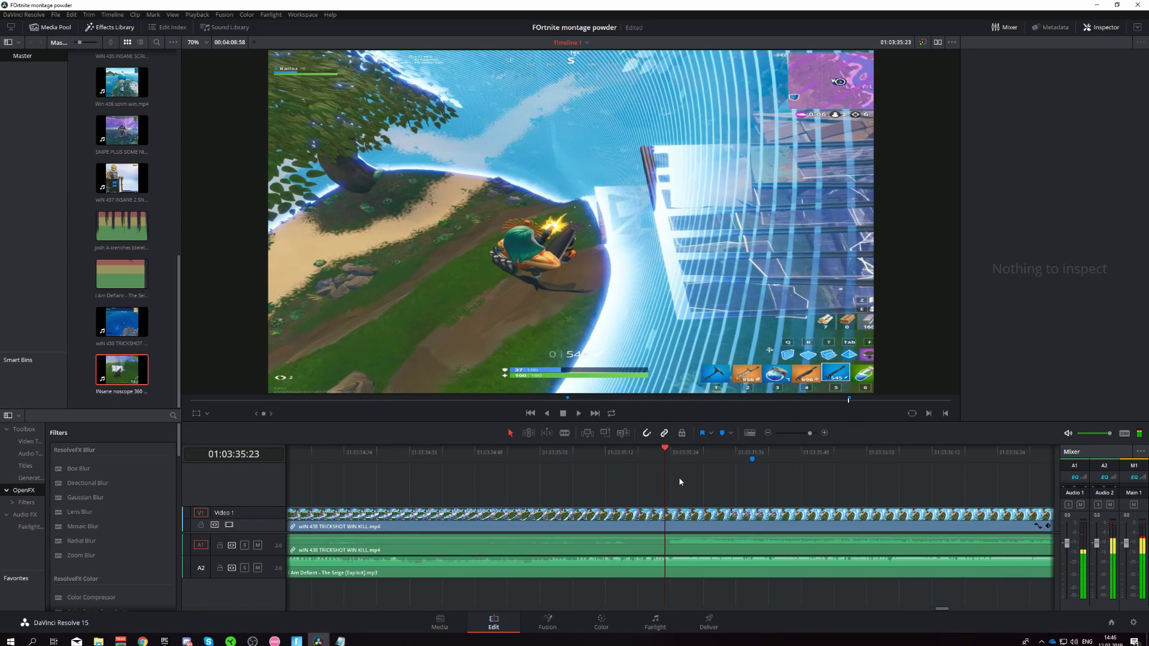
drag(686, 525, 698, 525)
drag(630, 464, 538, 464)
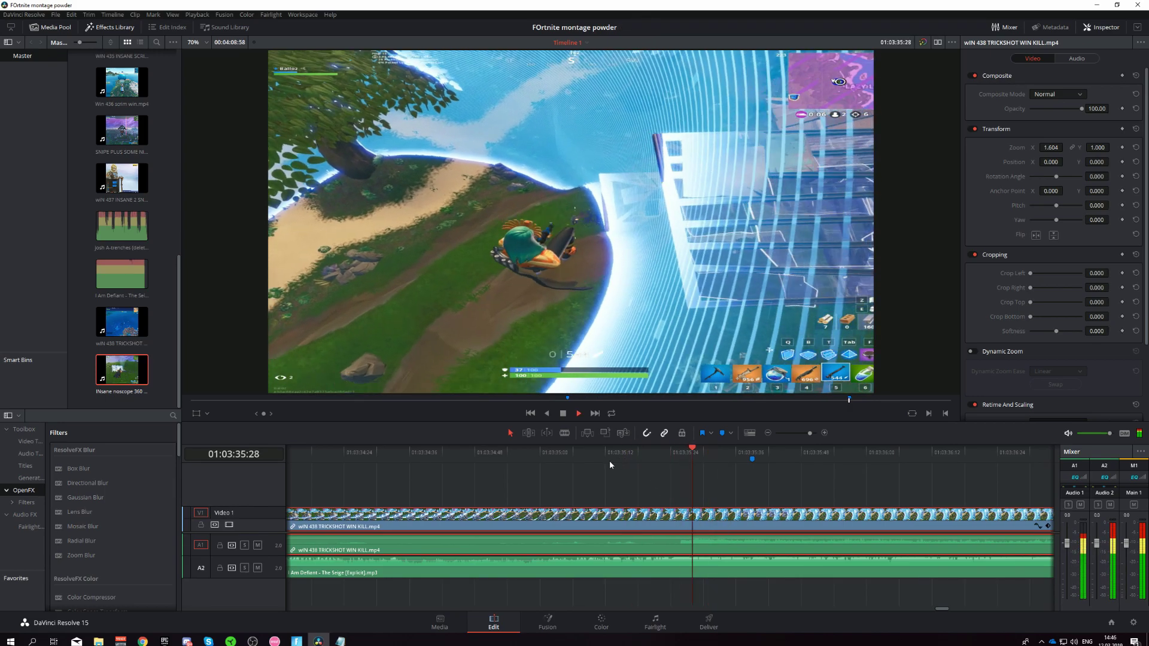
key(space)
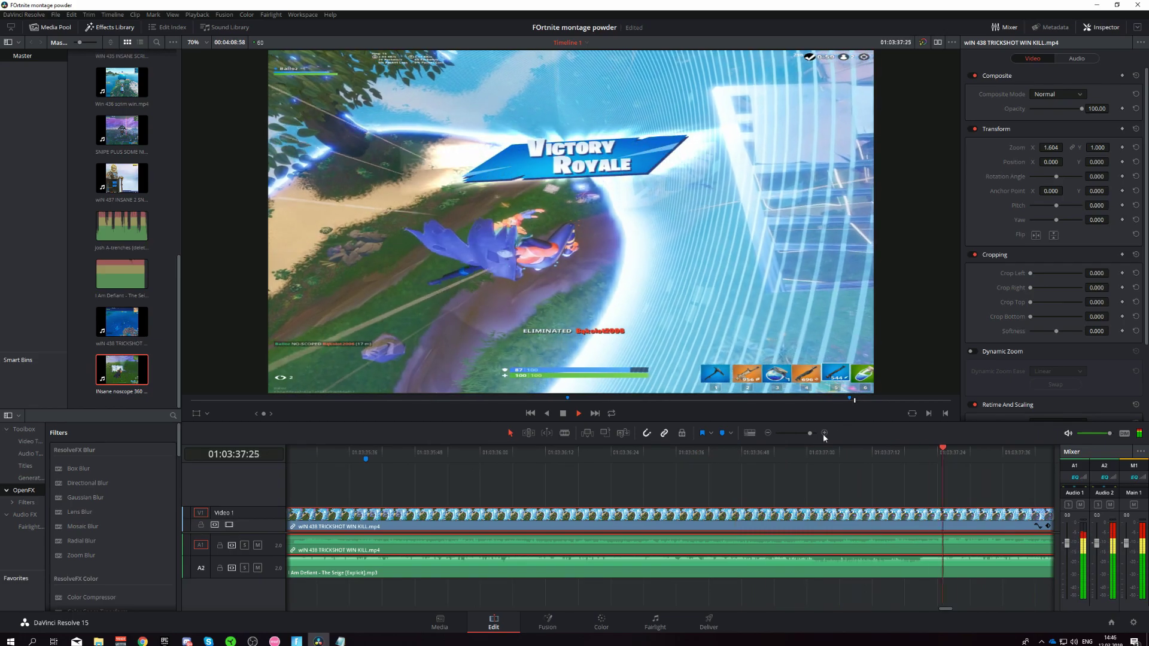
drag(810, 432, 796, 442)
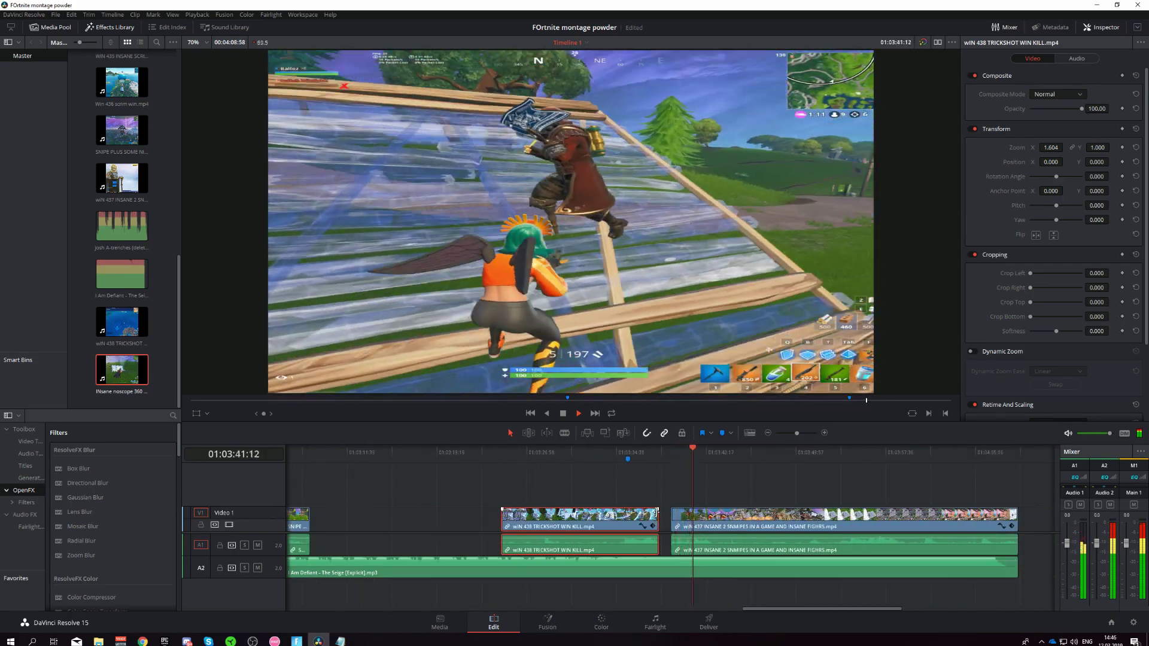
Trim the trickshot clip's end back to the Victory Royale moment at the playhead.
drag(658, 518, 669, 518)
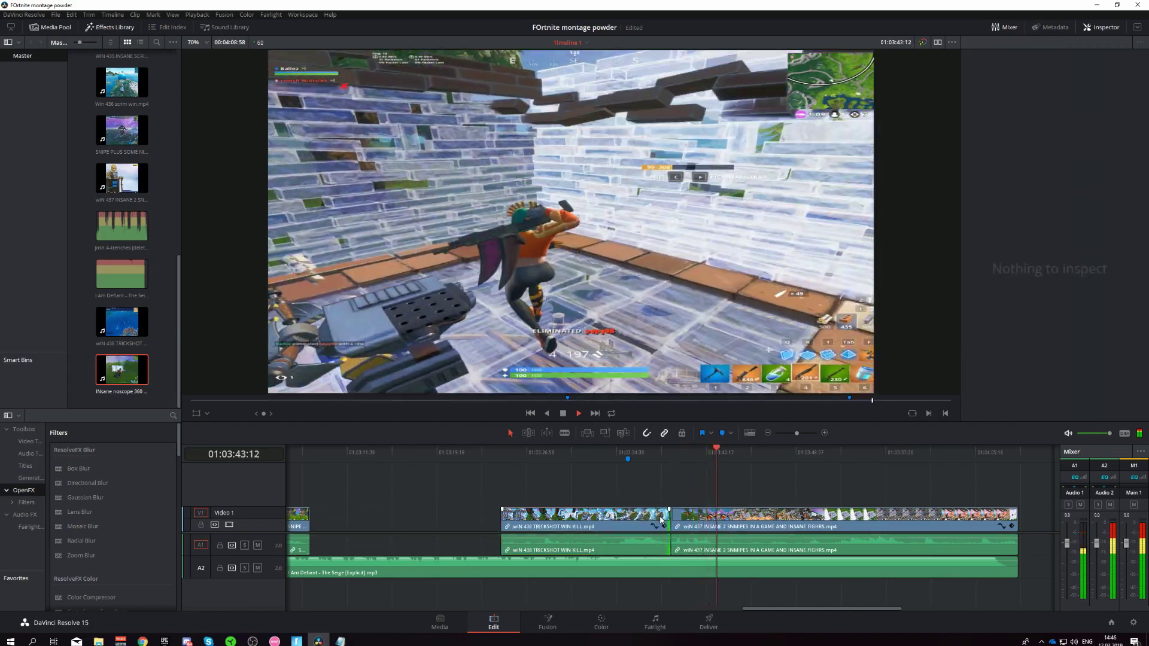
click(628, 458)
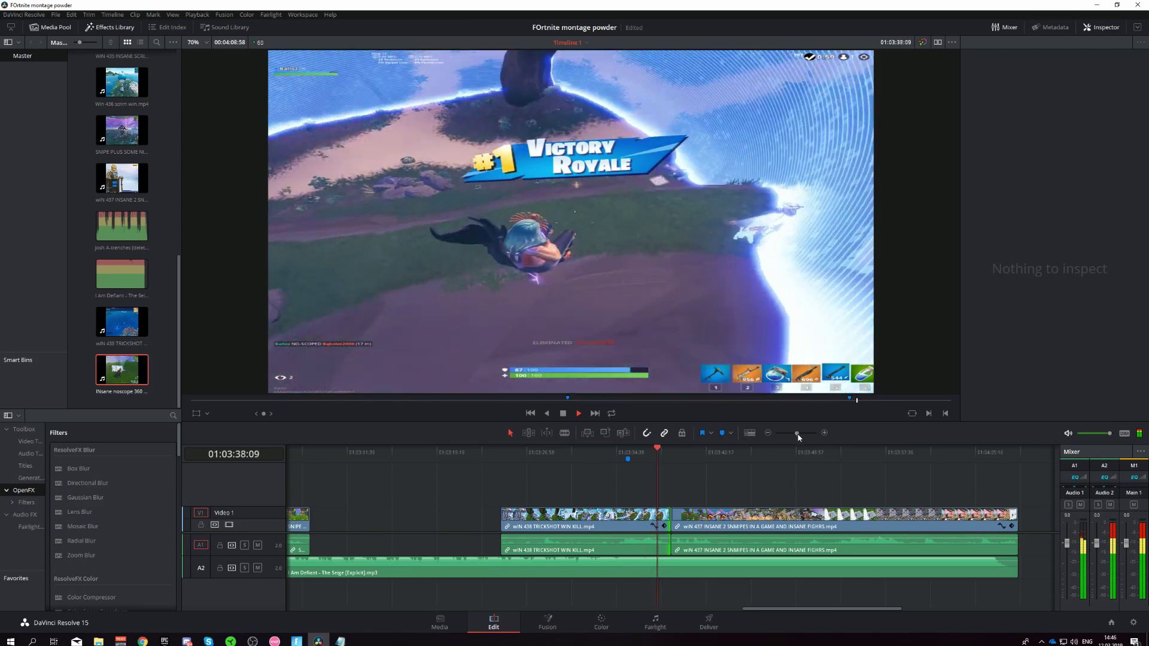
key(space)
drag(798, 434, 802, 433)
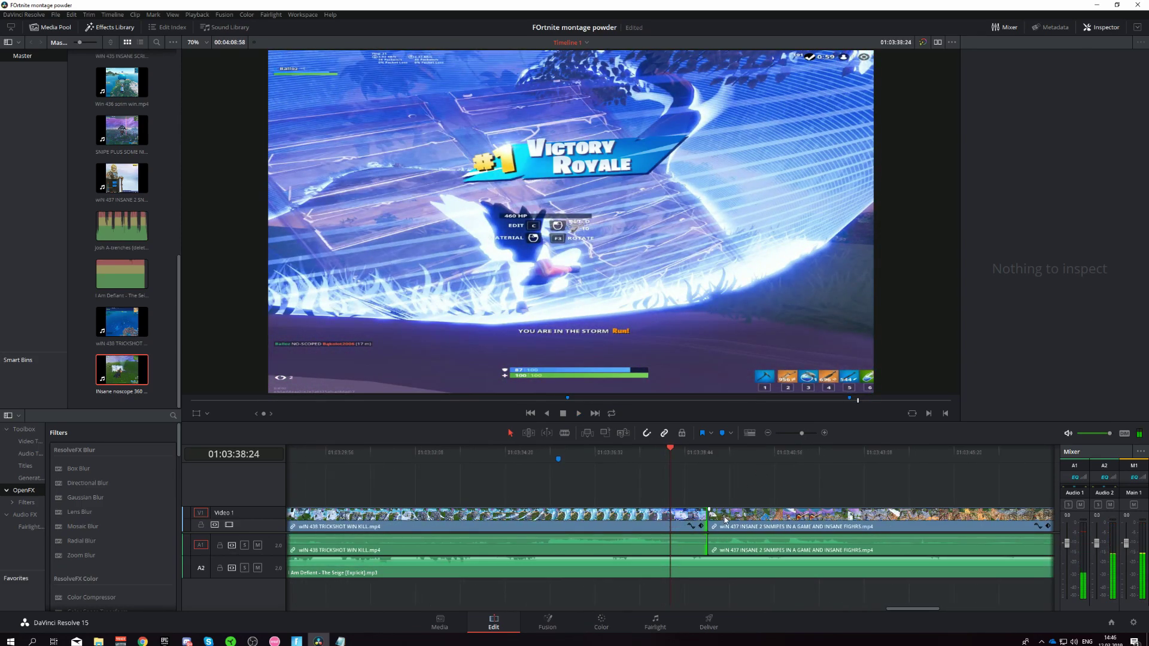
drag(708, 518, 672, 521)
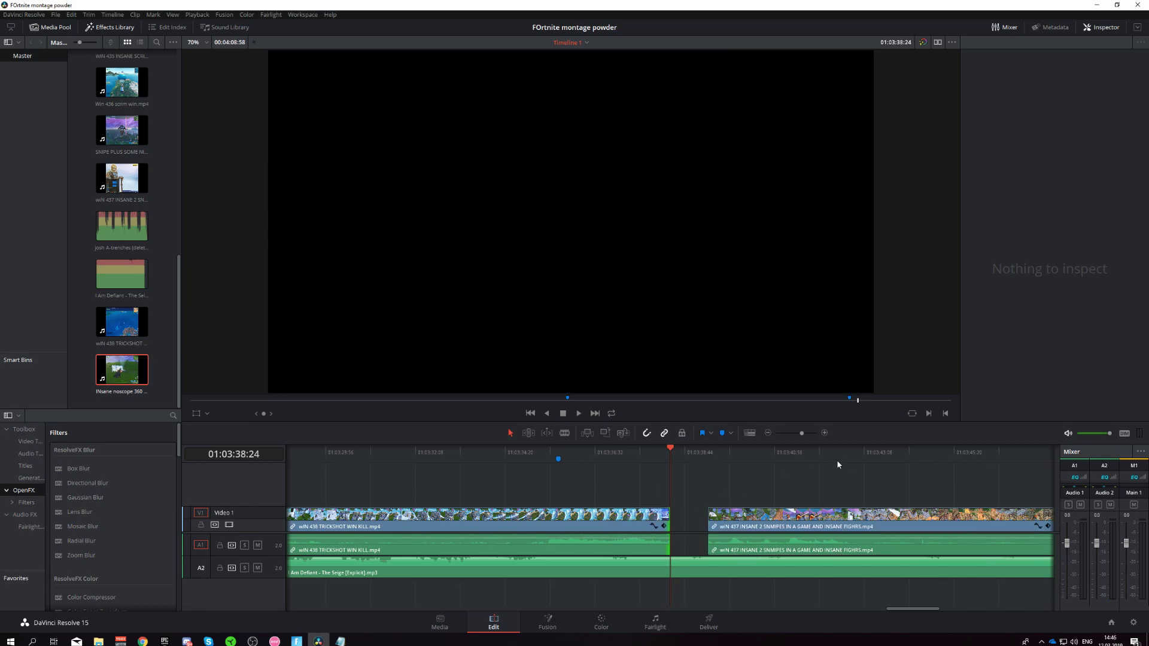
Zoom in on the trickshot-to-snipes cut and replay it from the Victory Royale moment.
drag(802, 434, 811, 434)
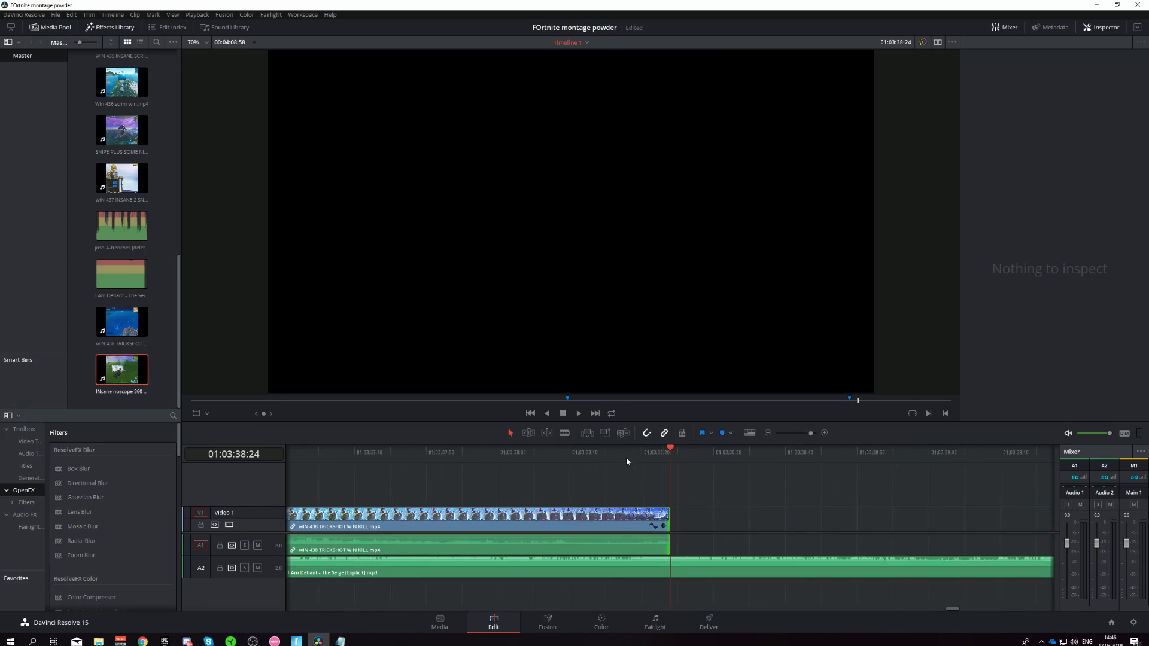
key(space)
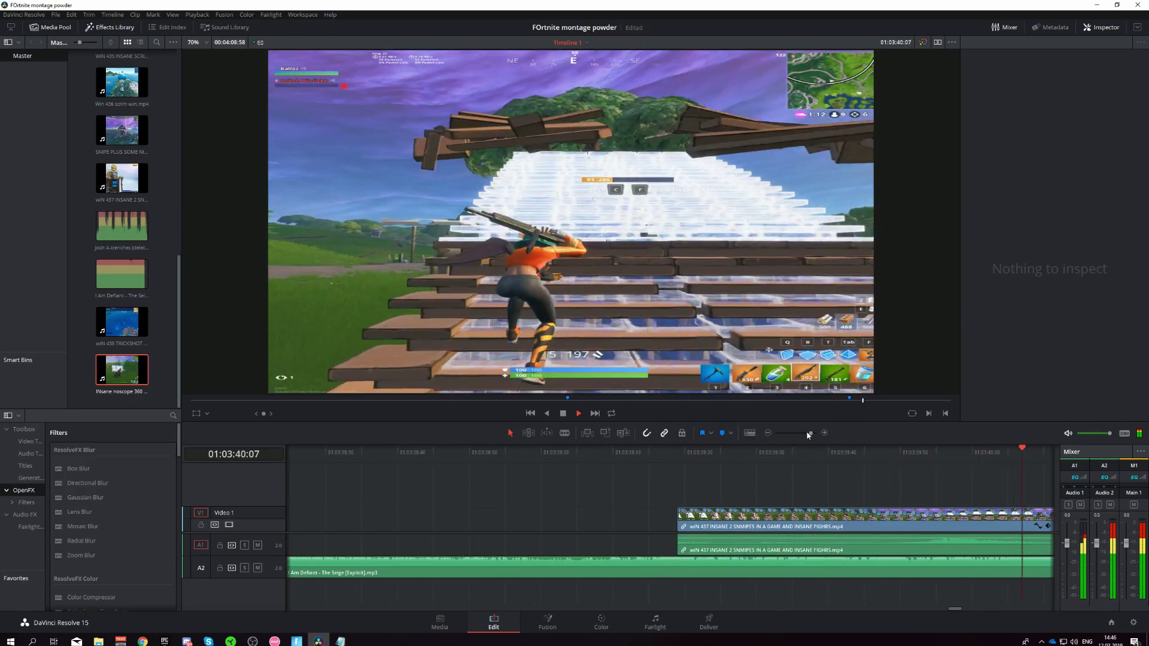
drag(809, 434, 799, 434)
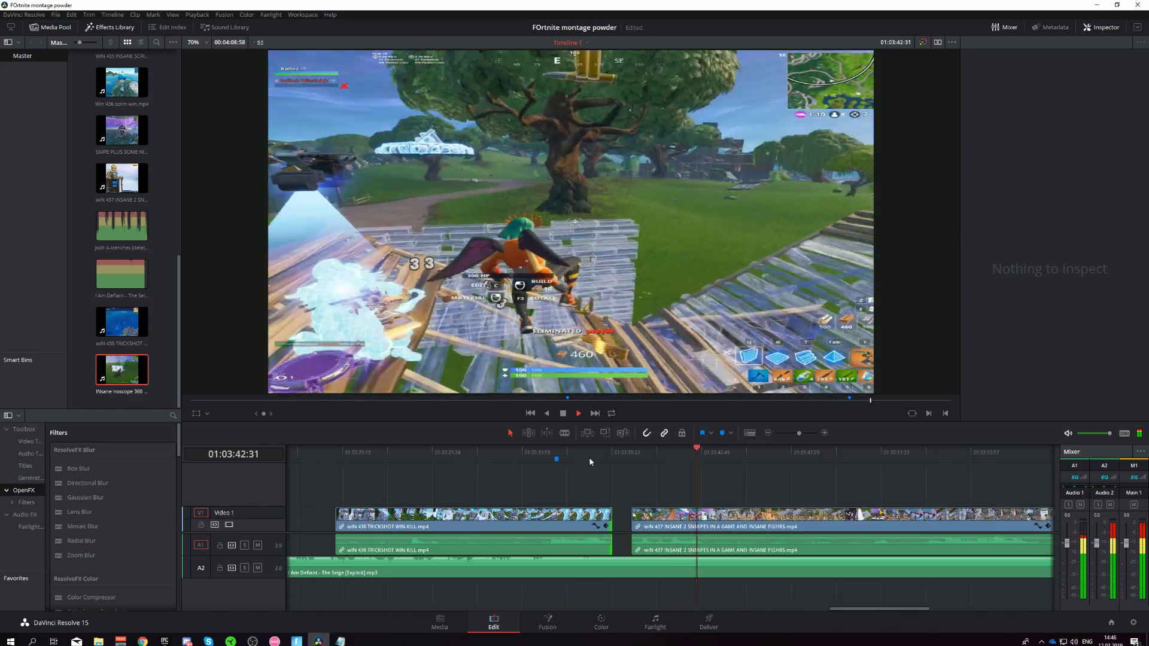
click(584, 455)
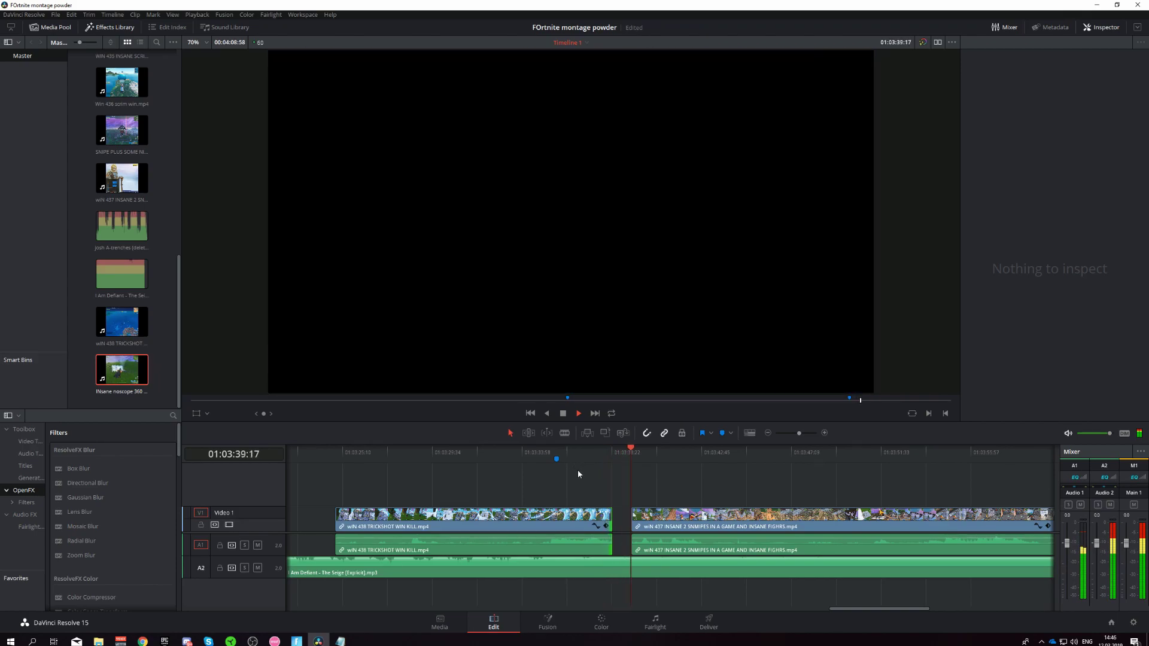
click(593, 452)
click(600, 456)
click(591, 452)
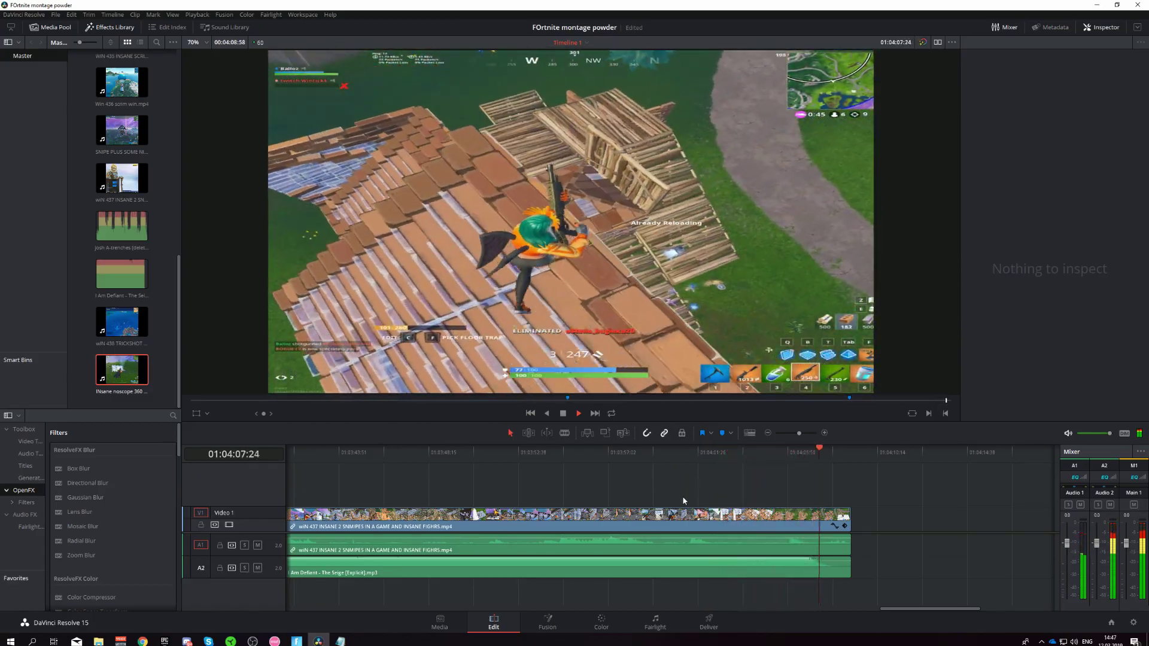
Drag the snipes clip's end edge left so it finishes near the music's end.
key(space)
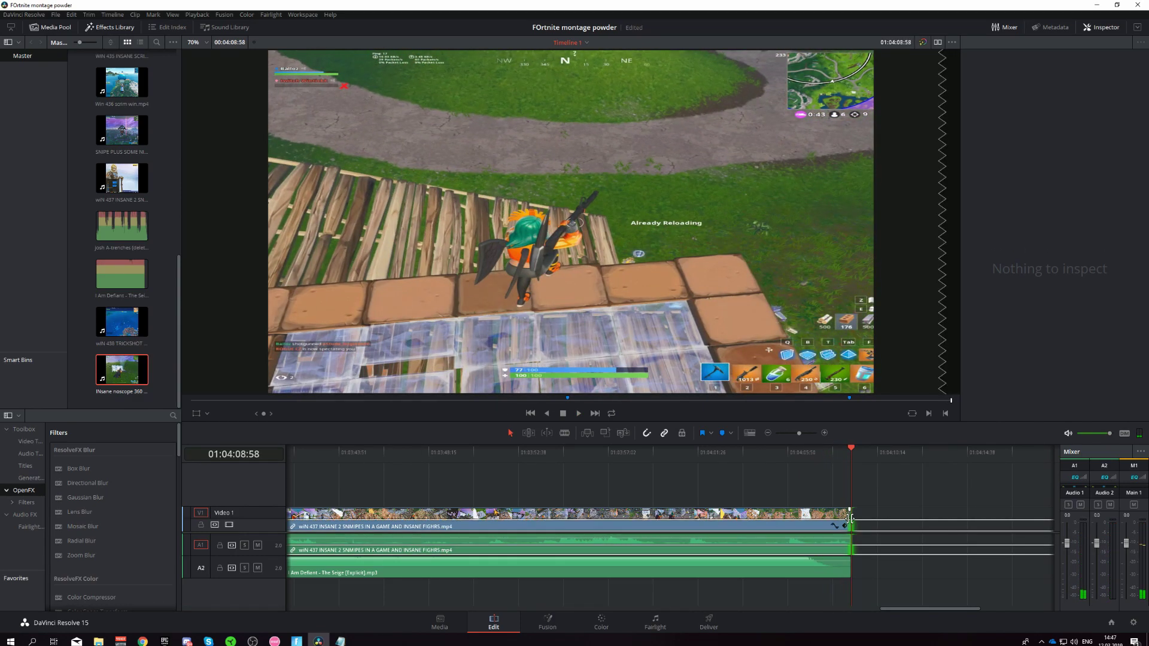
drag(851, 517, 870, 525)
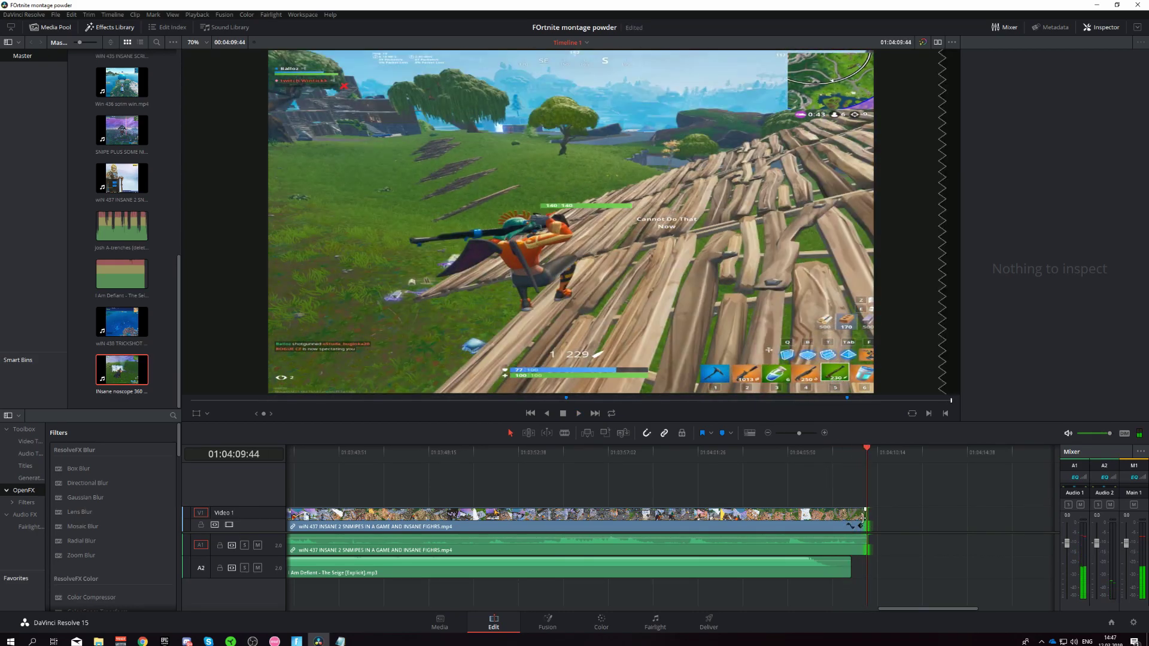
drag(862, 519, 865, 518)
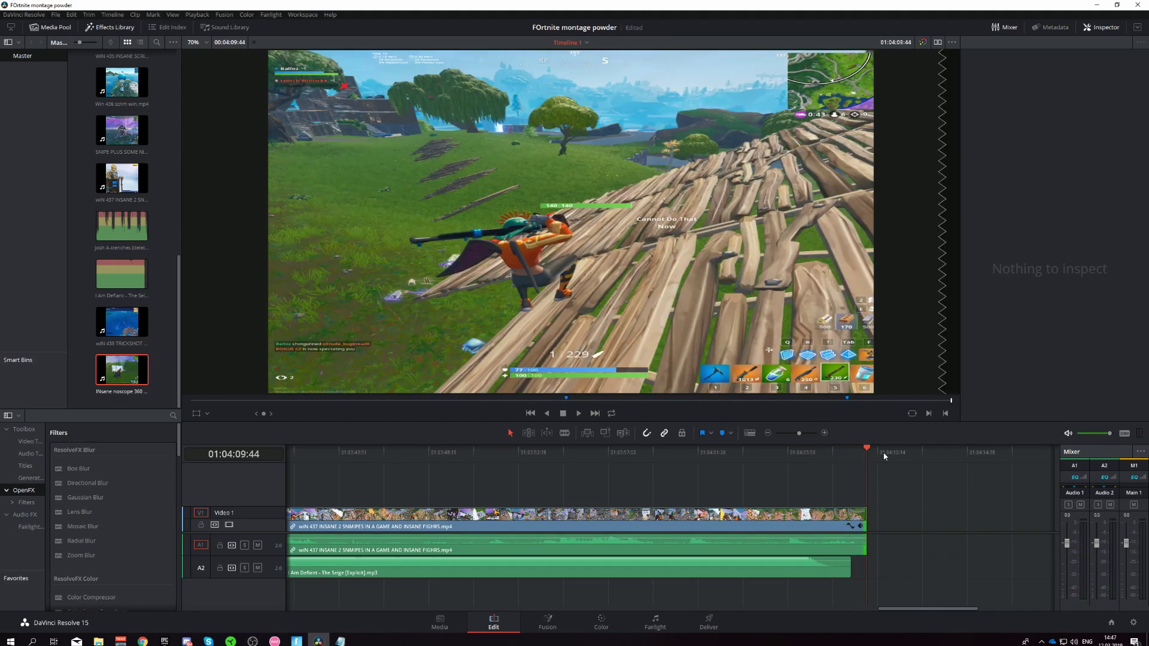
drag(799, 433, 803, 433)
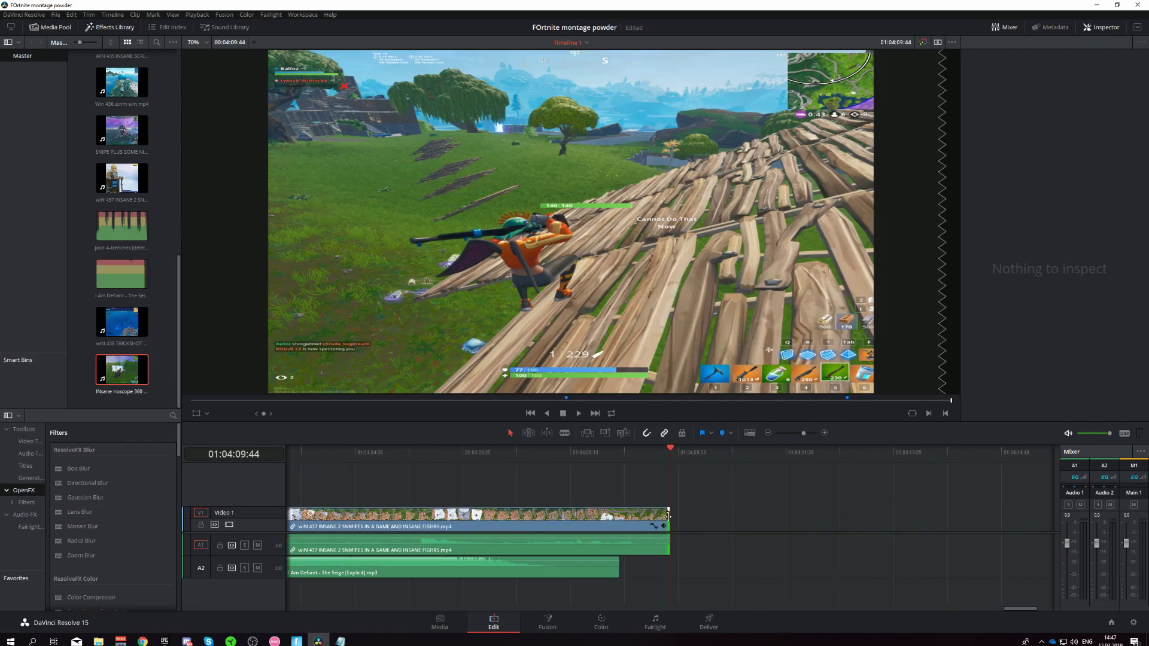
drag(669, 516, 651, 516)
Replay the trimmed montage ending from progressively earlier points, finally from 01:04:05:18.
click(587, 461)
key(space)
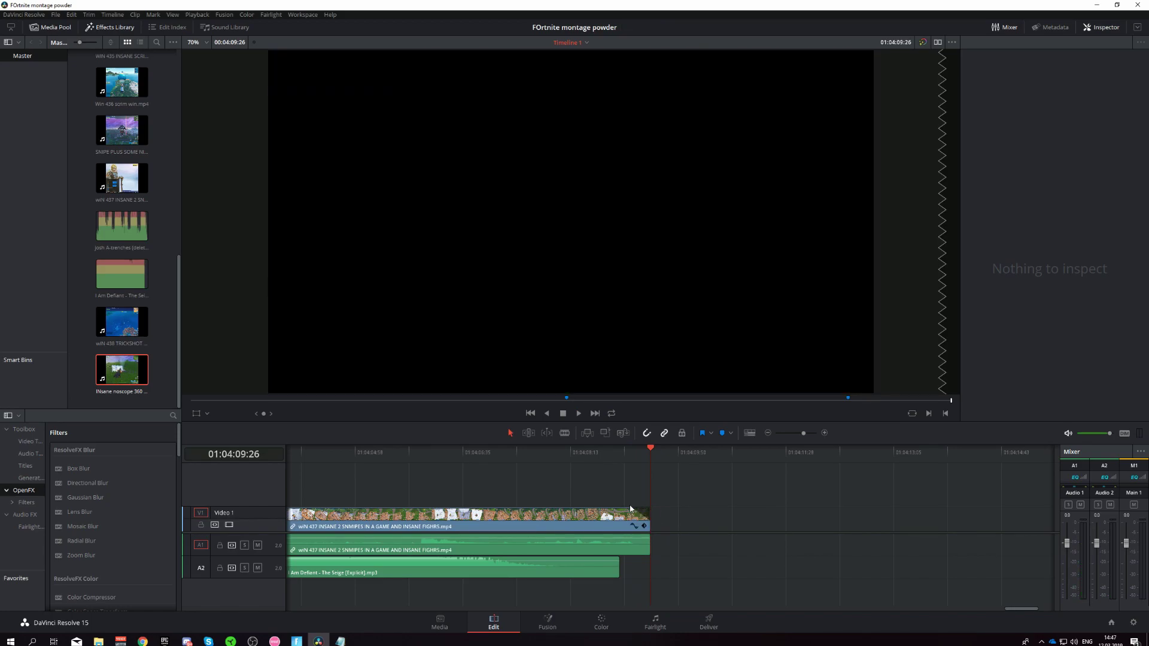
click(605, 451)
key(space)
click(524, 453)
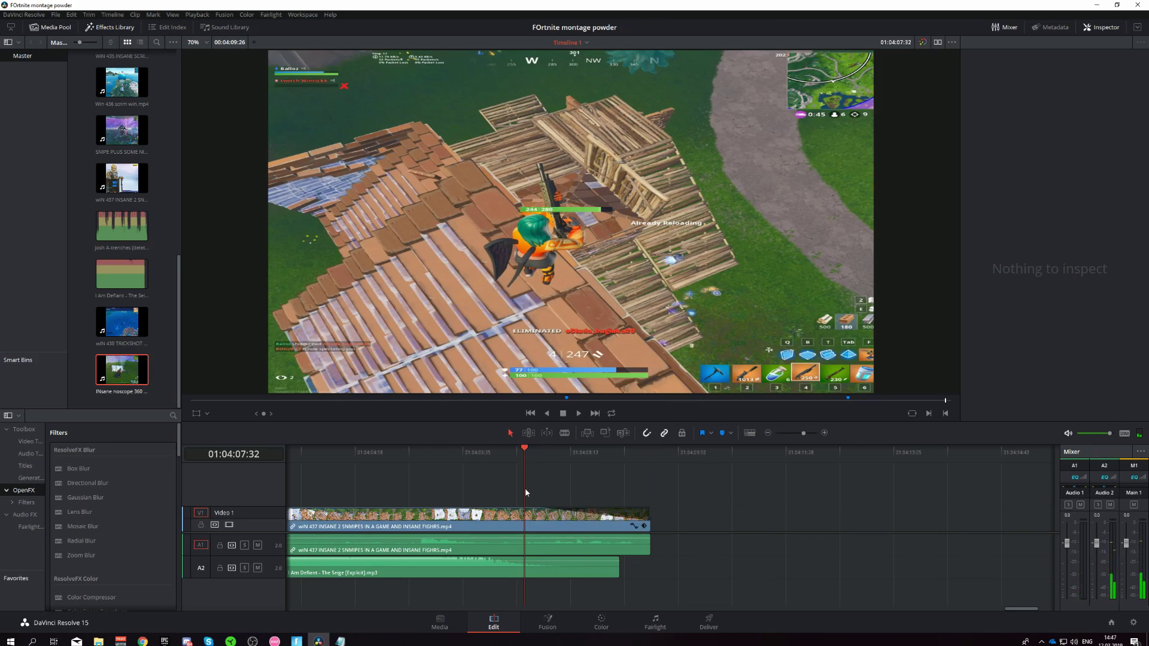
click(518, 452)
key(space)
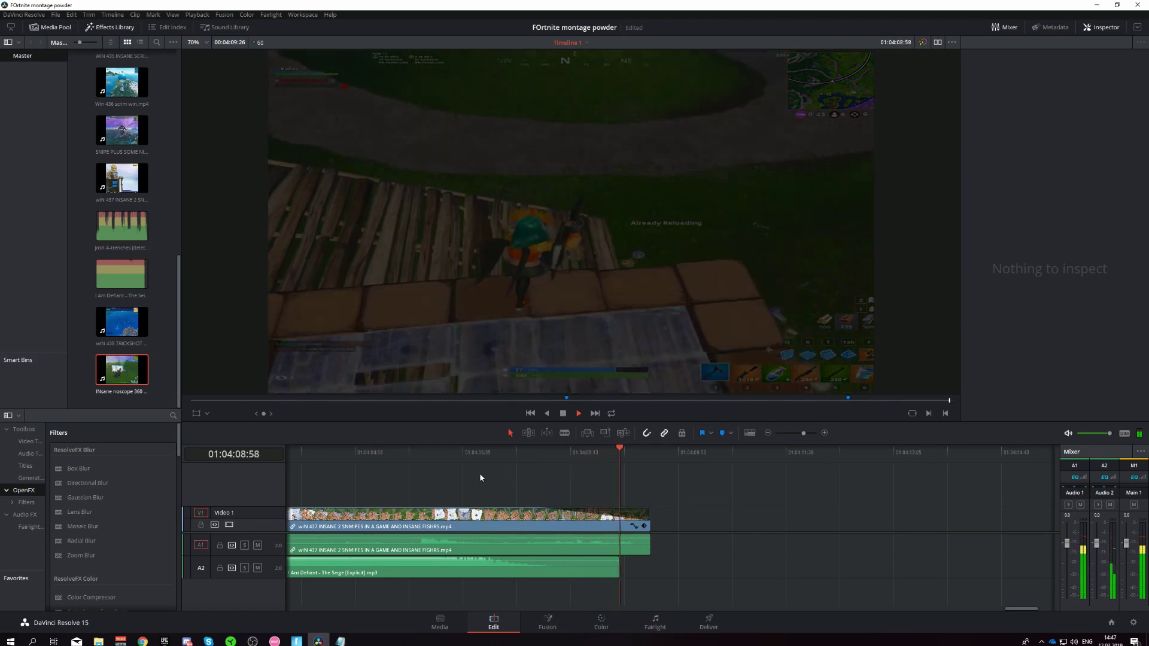
click(449, 454)
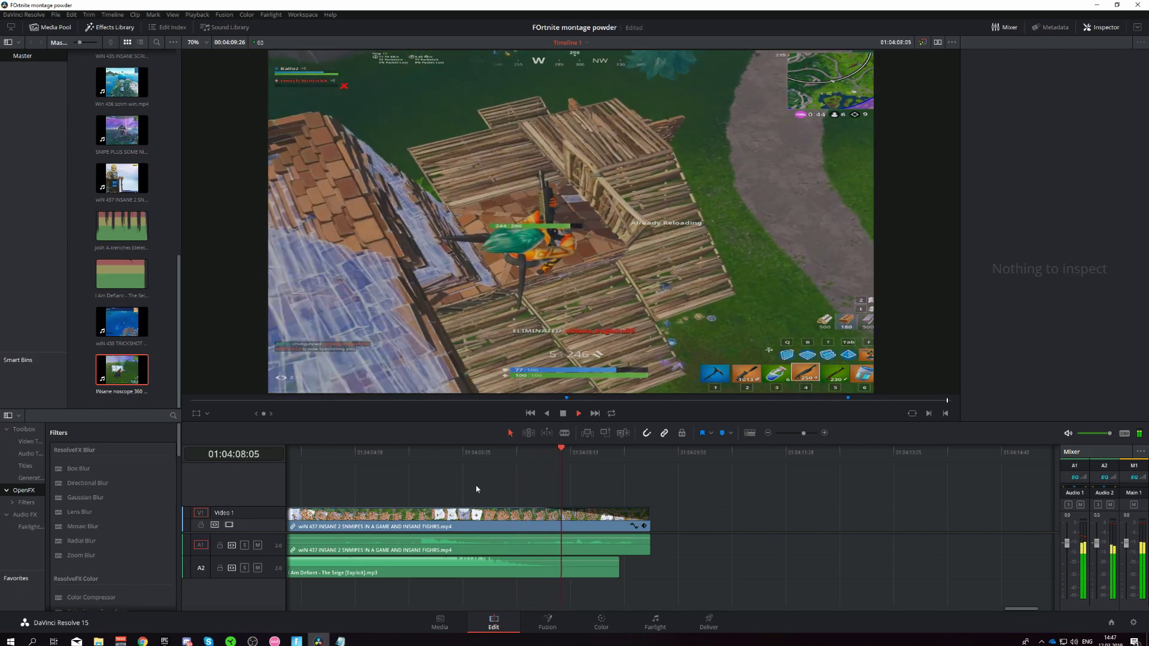
key(space)
click(433, 454)
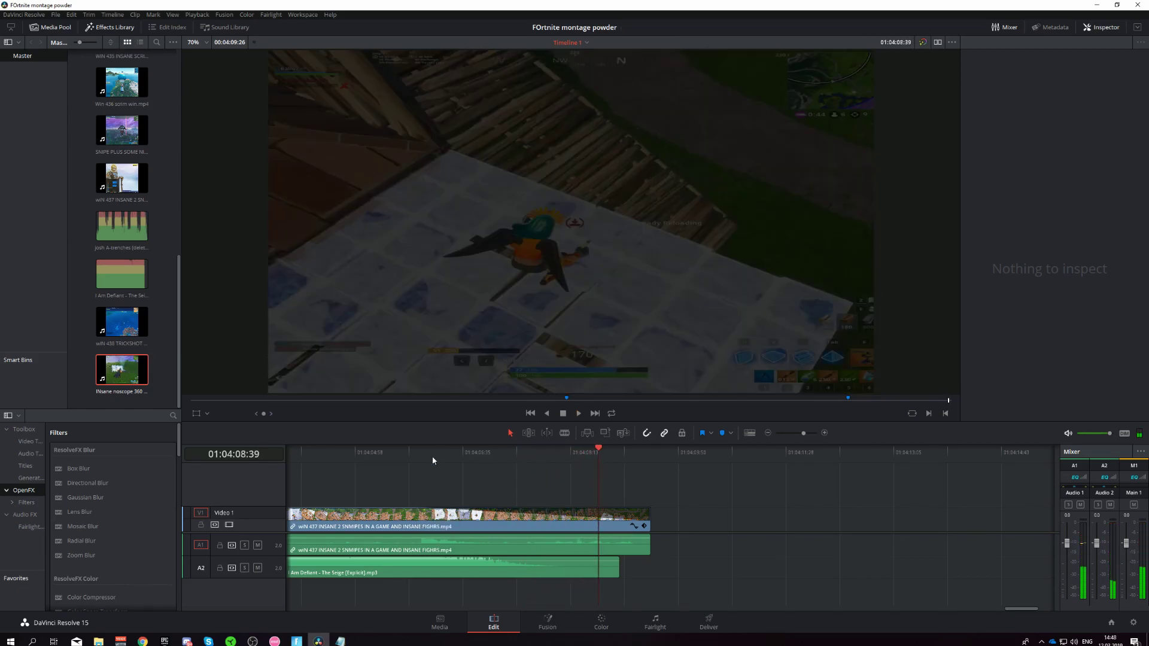
click(375, 453)
key(space)
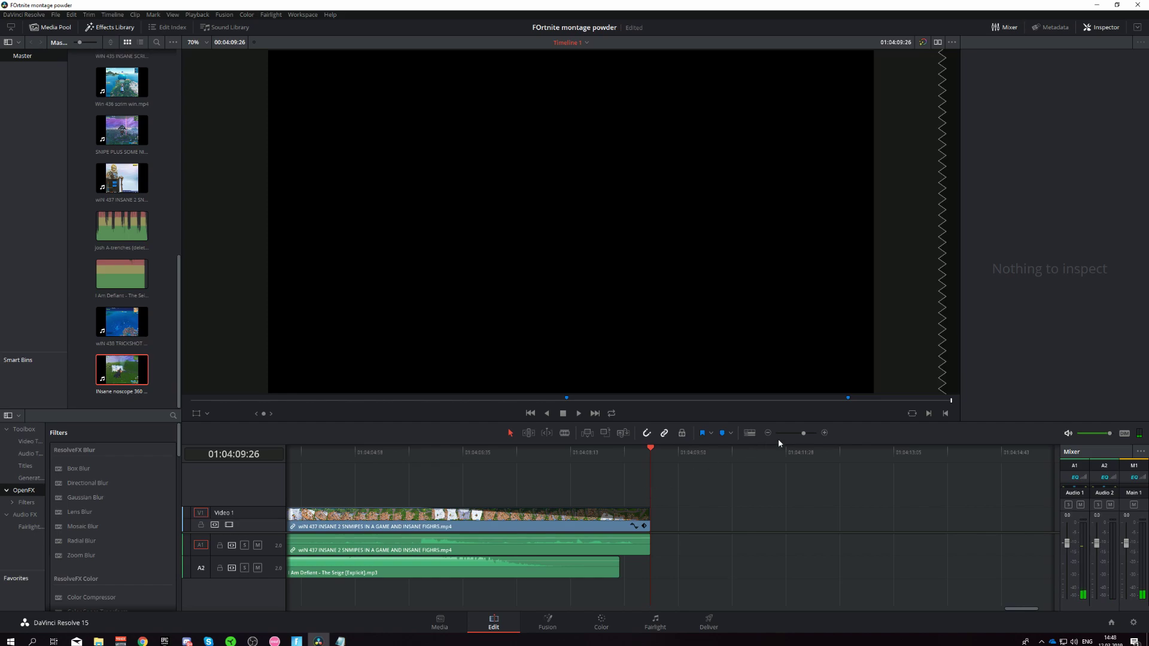
Zoom the timeline out to the whole montage and move the playhead back earlier.
drag(802, 433, 791, 433)
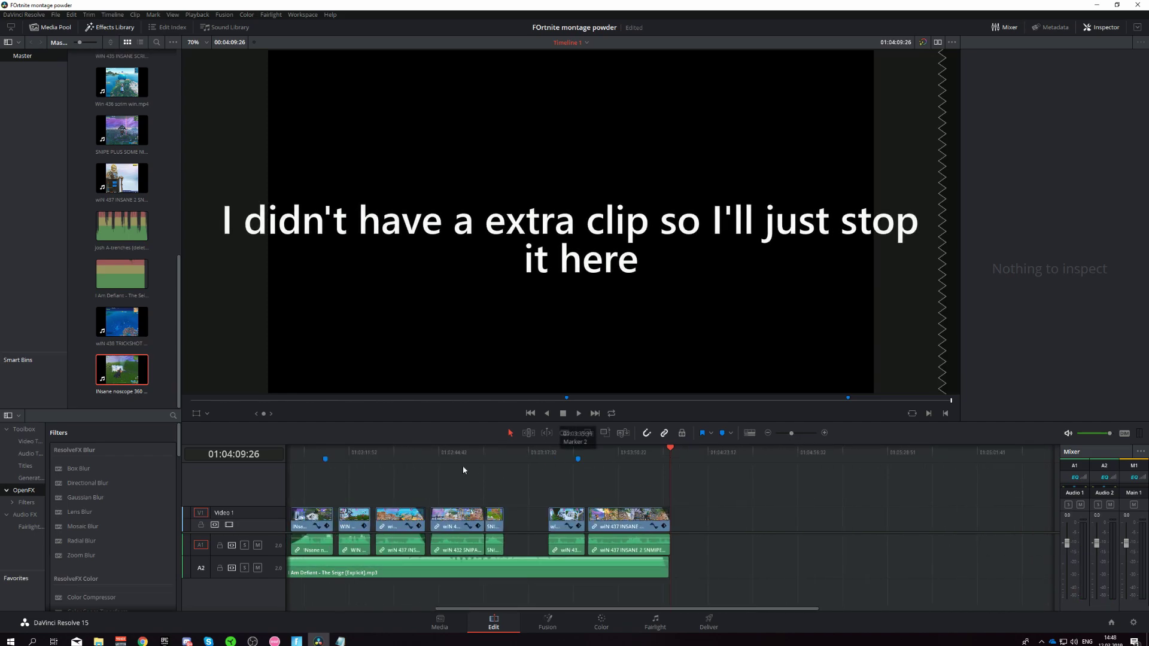
click(515, 467)
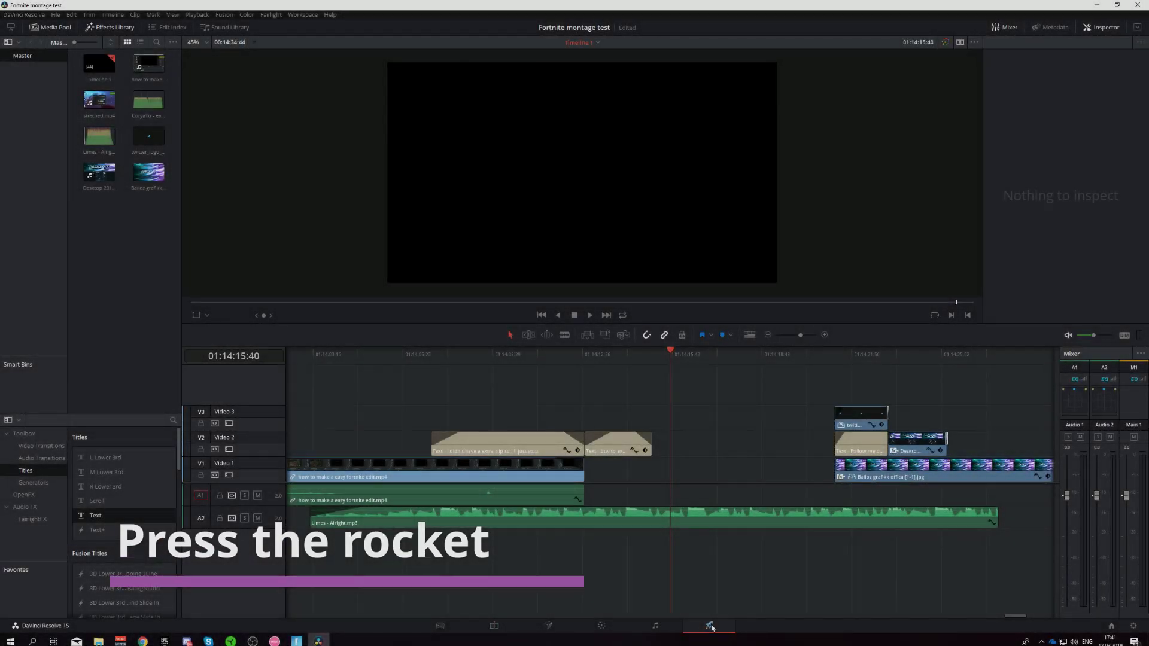
On the Deliver page, name the export file 'Fortnite montage test'.
click(709, 625)
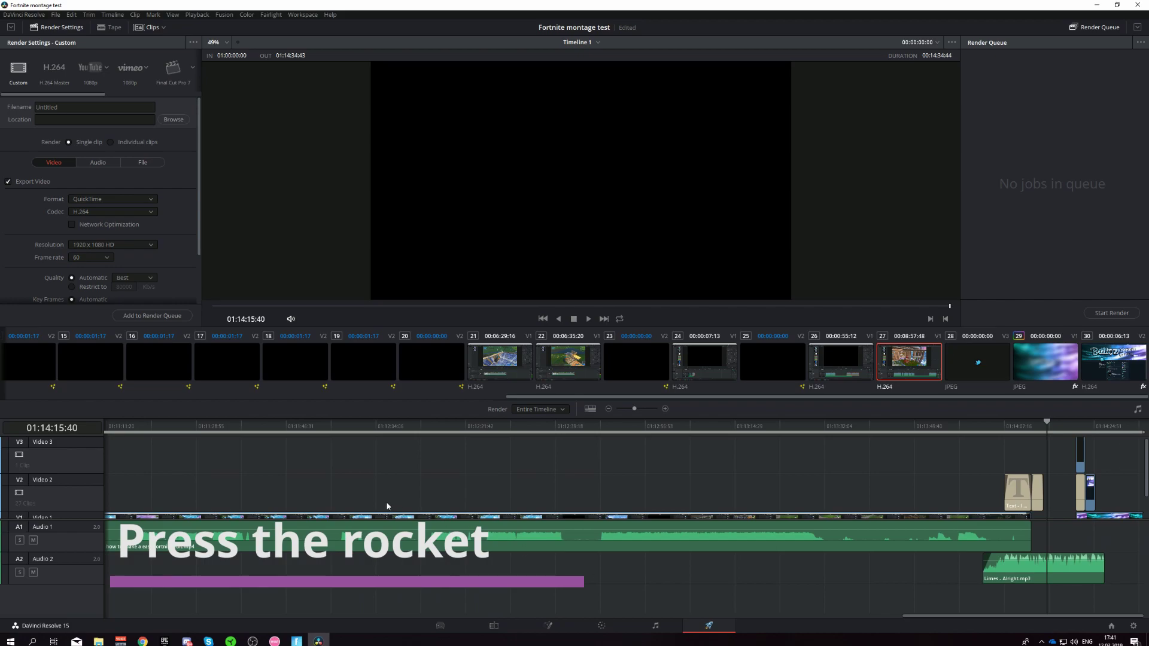
click(94, 107)
text(Fortnite montage test)
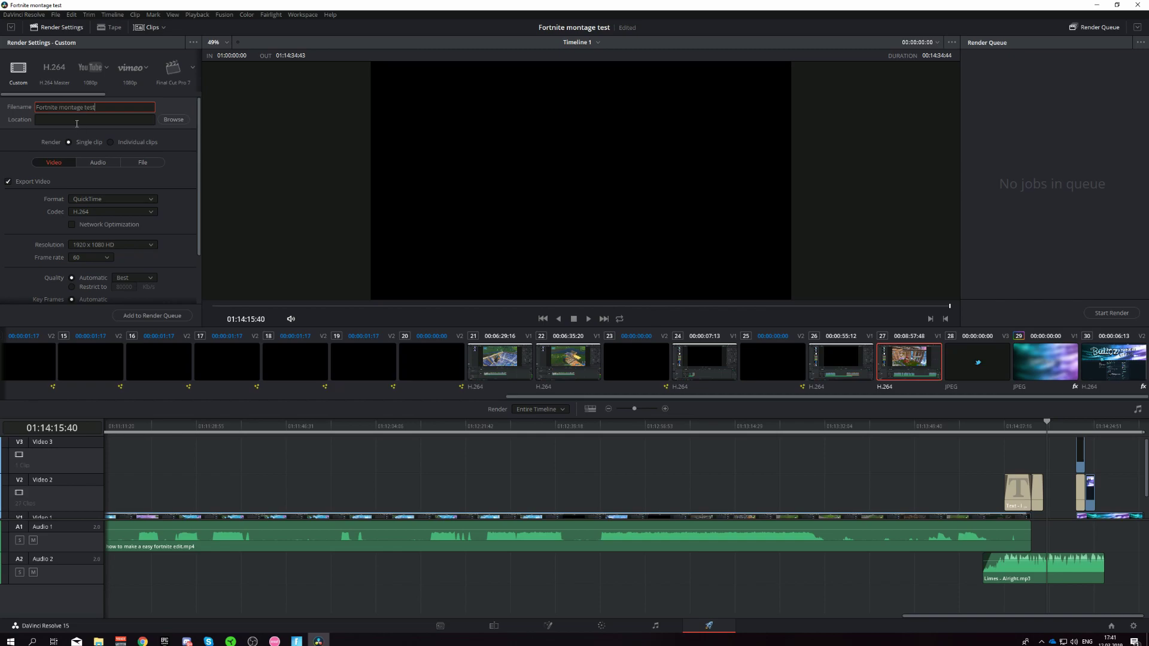
click(73, 120)
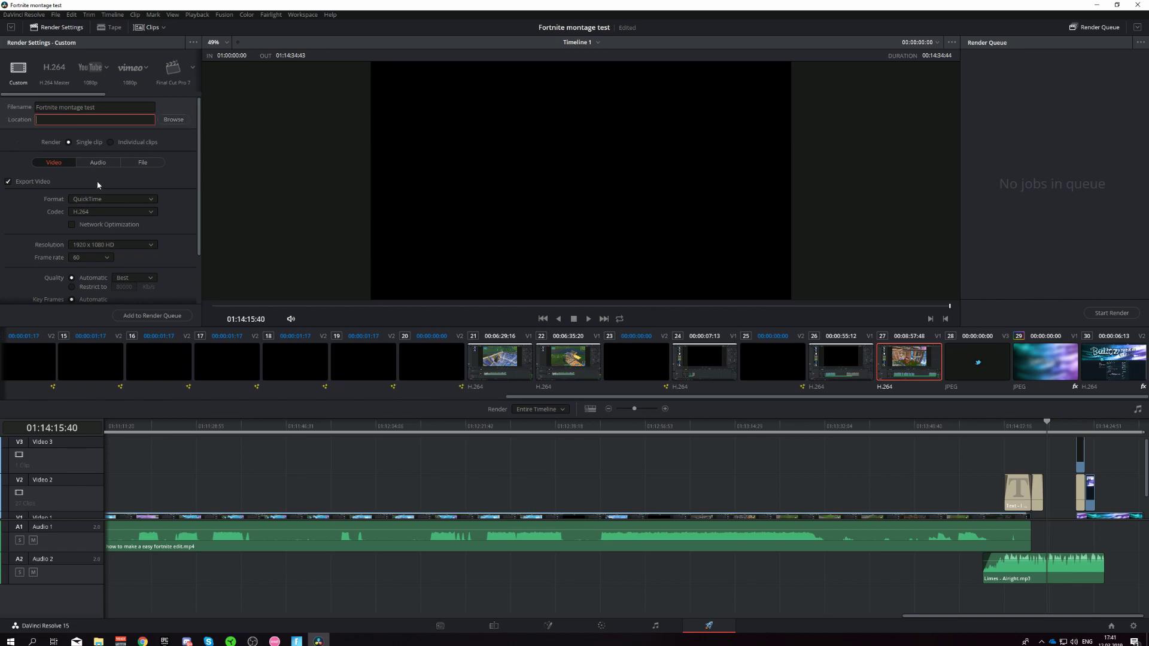
Set the output format to MP4 and choose a folder for the save location.
click(94, 202)
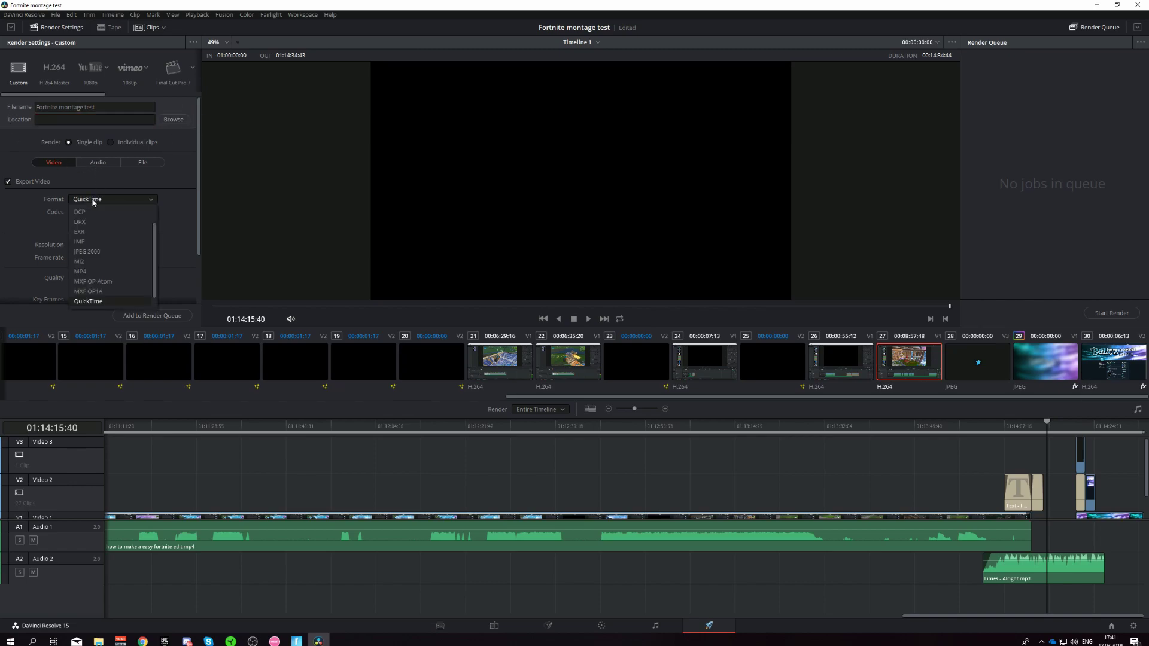
click(88, 272)
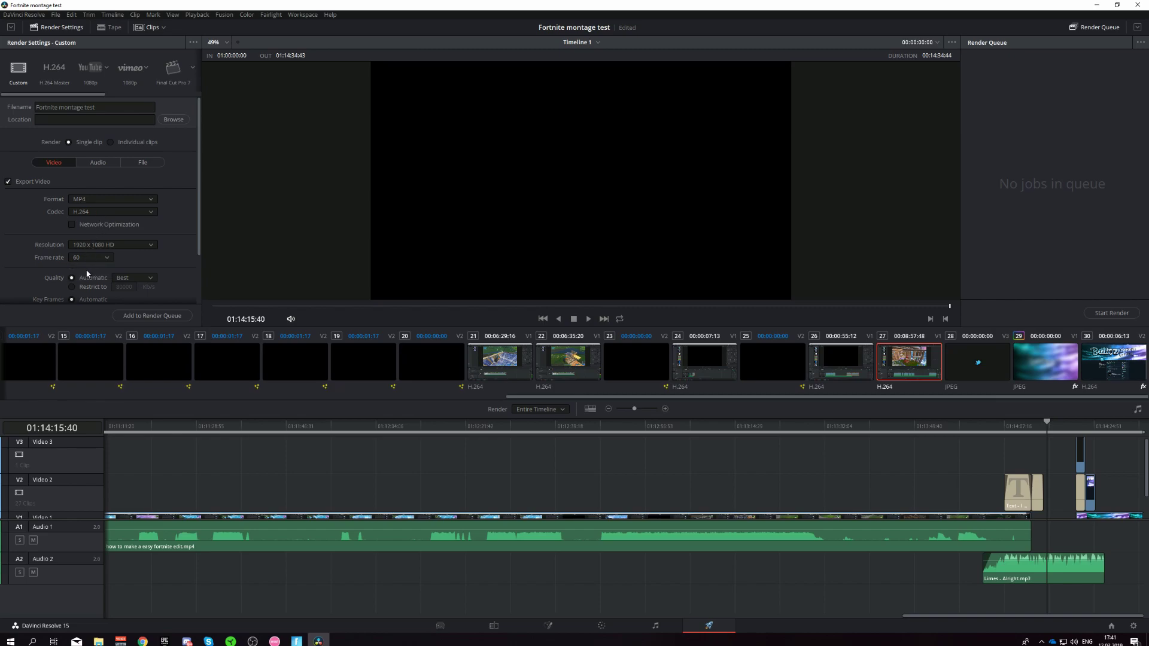
scroll(133, 261, down, 1)
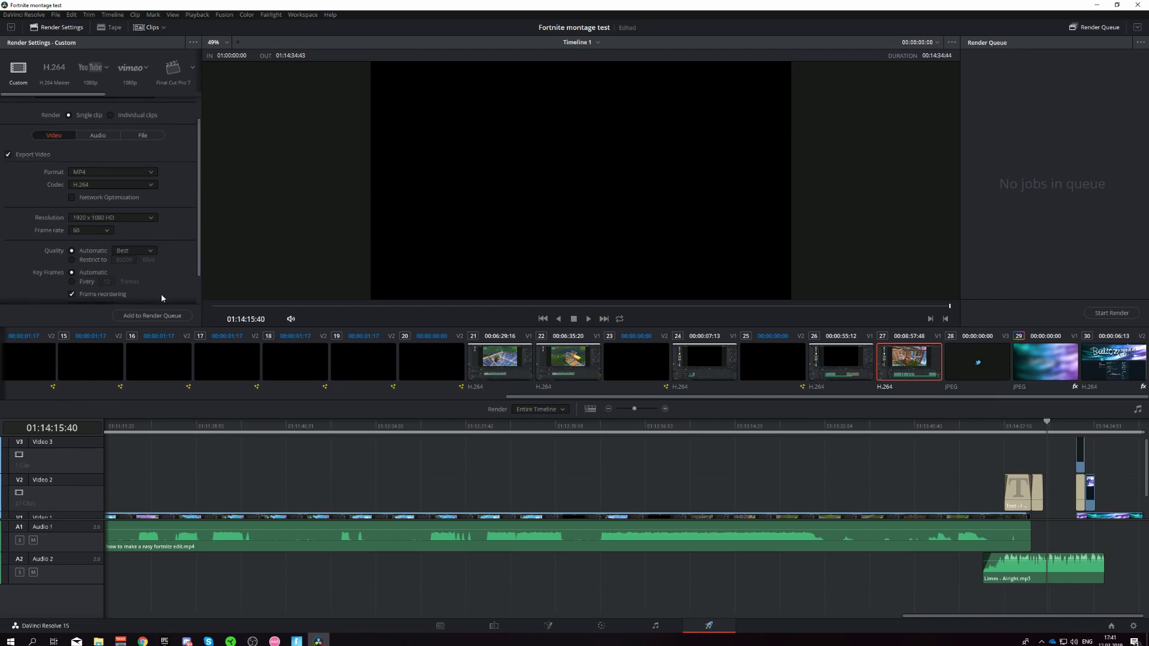
click(154, 316)
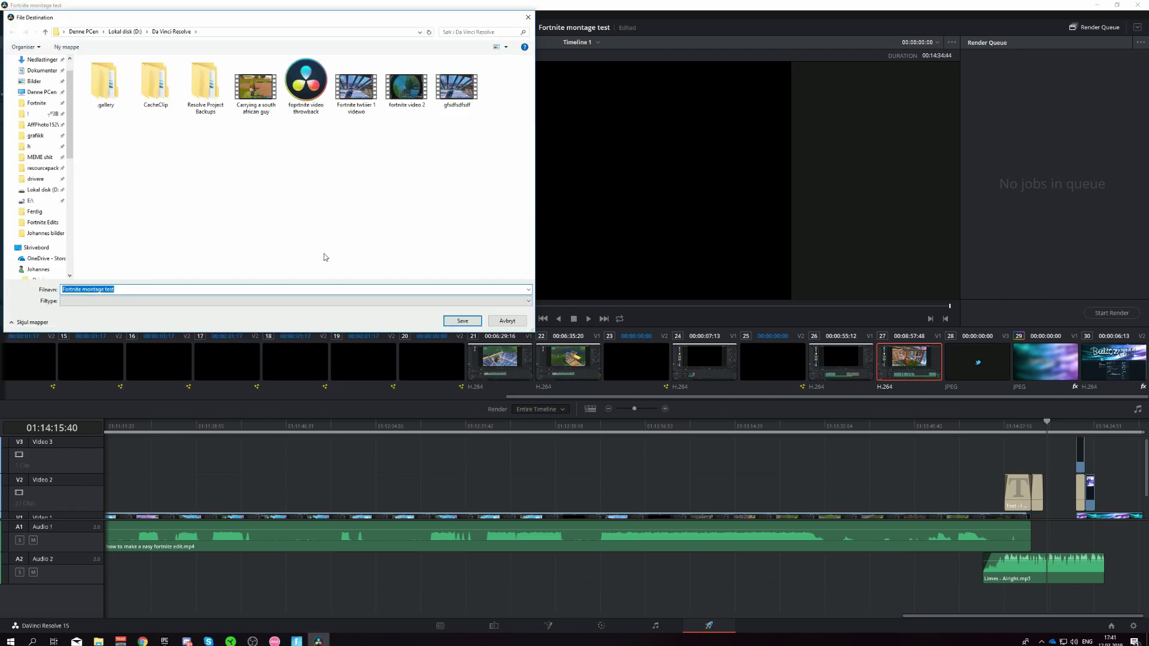
Save the chosen folder as the export destination in the File Destination dialog.
click(462, 321)
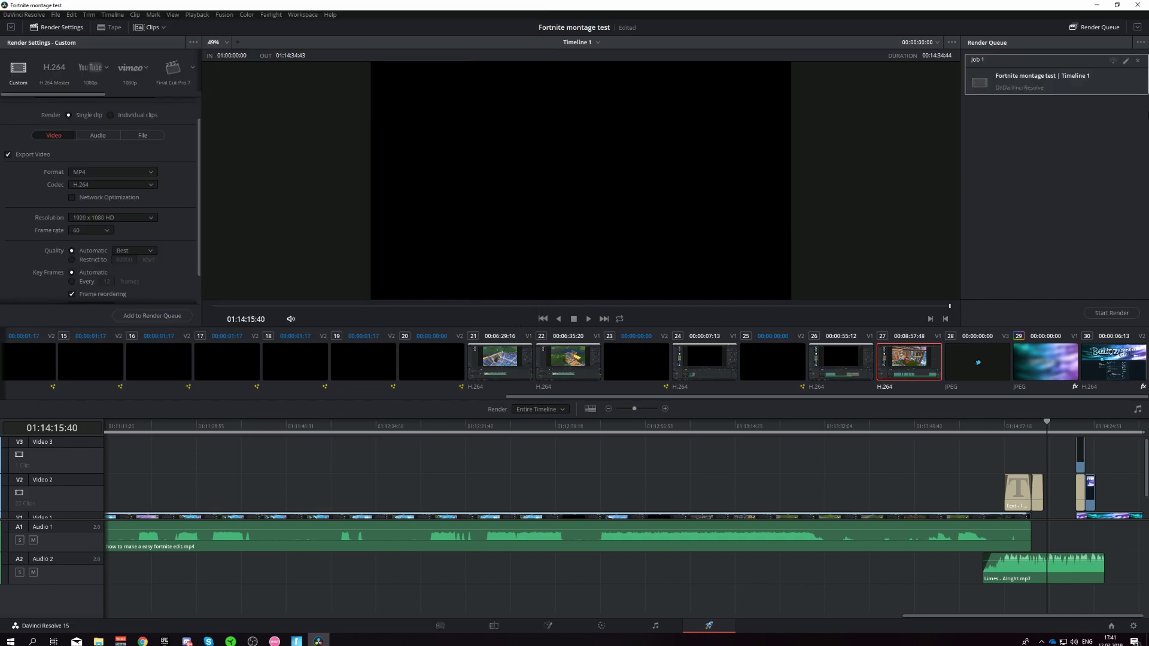